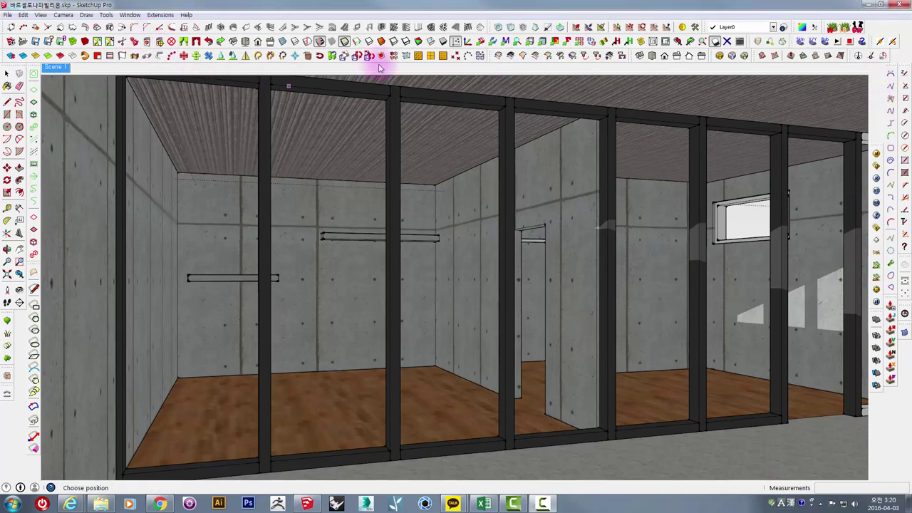
# - Tint the V-Ray physical camera's white balance a faint warm off-white
pyautogui.click(877, 166)
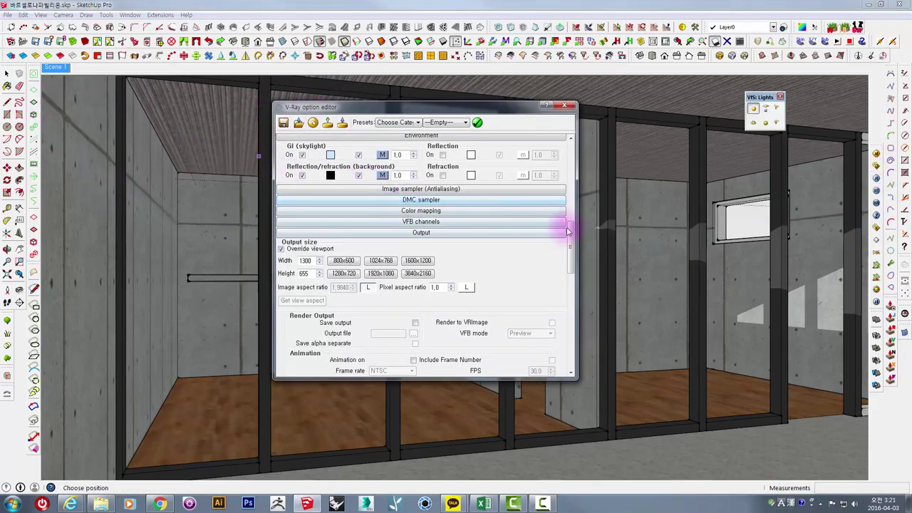
pyautogui.moveTo(569, 227)
pyautogui.mouseDown()
pyautogui.moveTo(577, 145)
pyautogui.moveTo(576, 163)
pyautogui.mouseUp()
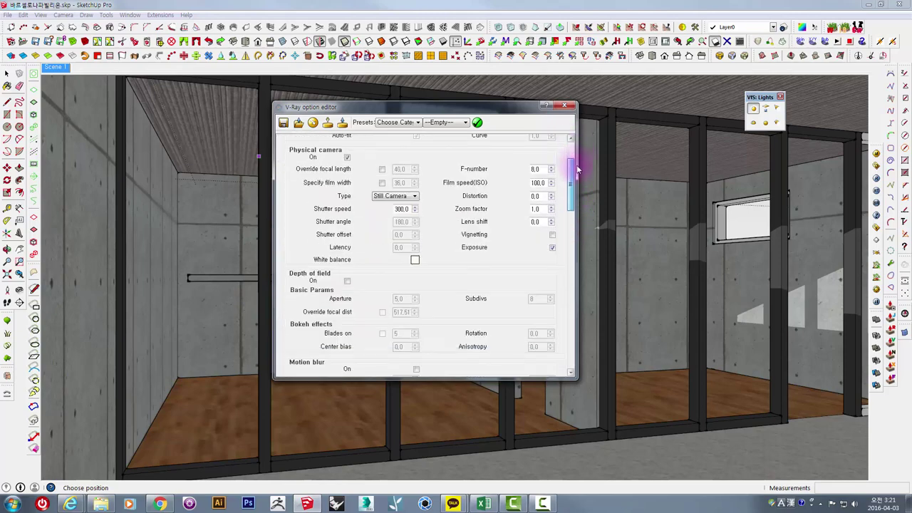
pyautogui.click(415, 261)
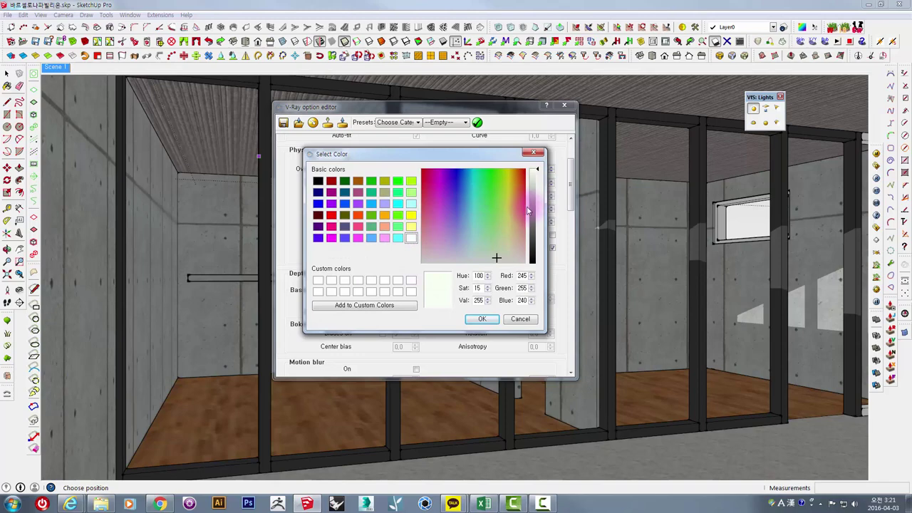
pyautogui.moveTo(500, 259); pyautogui.dragTo(503, 256)
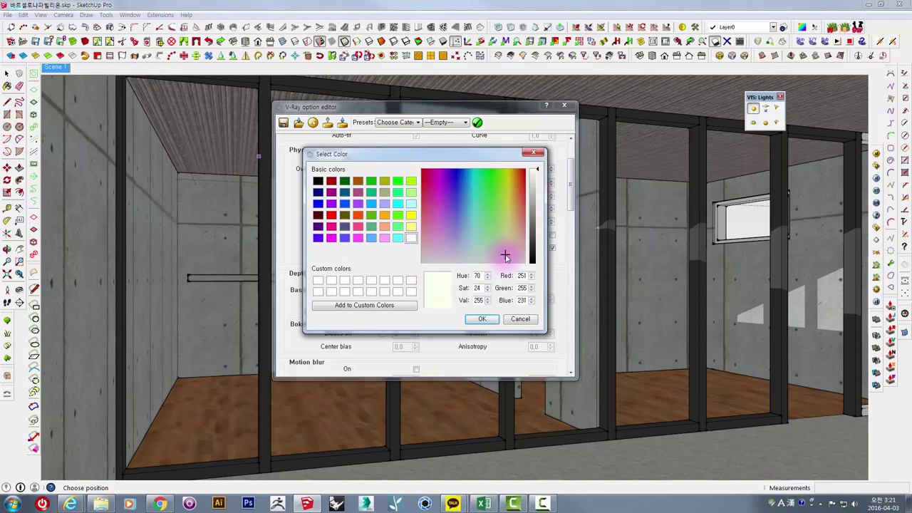
pyautogui.click(478, 318)
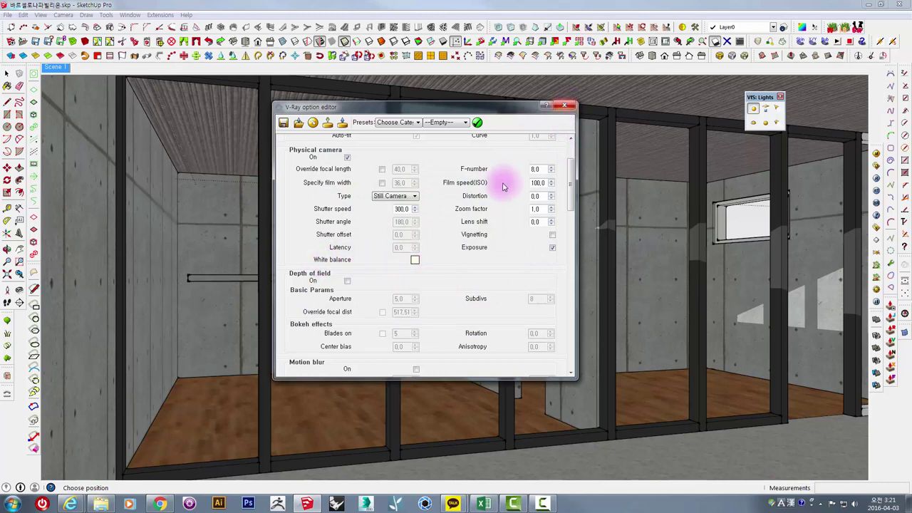
pyautogui.click(130, 14)
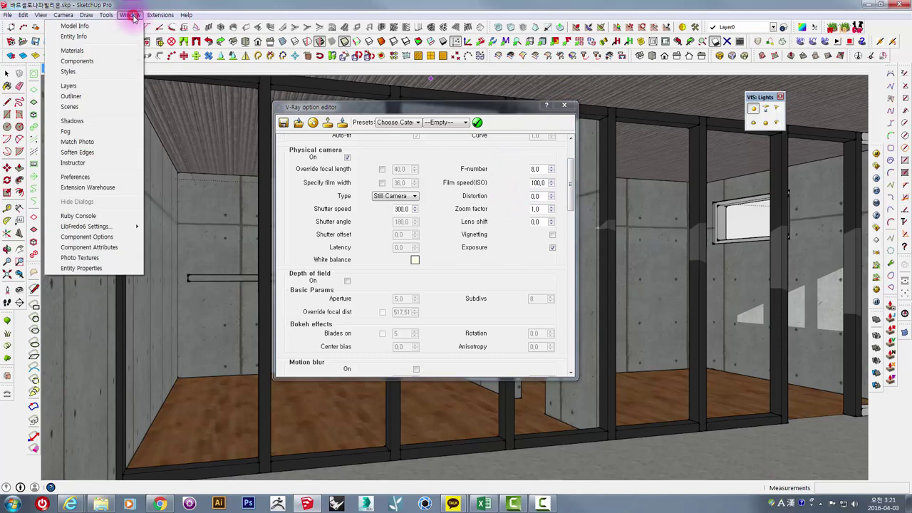
pyautogui.click(71, 121)
pyautogui.moveTo(534, 179)
pyautogui.mouseDown()
pyautogui.moveTo(643, 124)
pyautogui.moveTo(641, 113)
pyautogui.mouseUp()
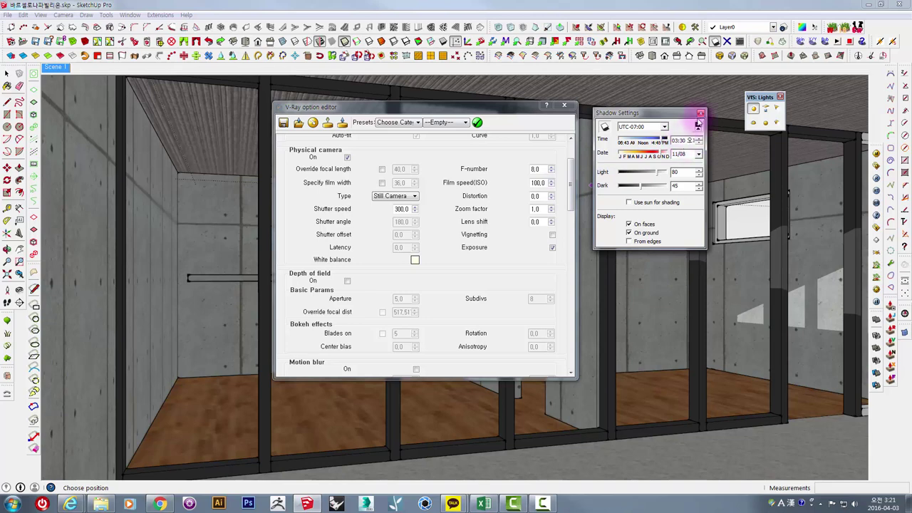
pyautogui.click(700, 115)
pyautogui.moveTo(503, 107); pyautogui.dragTo(596, 101)
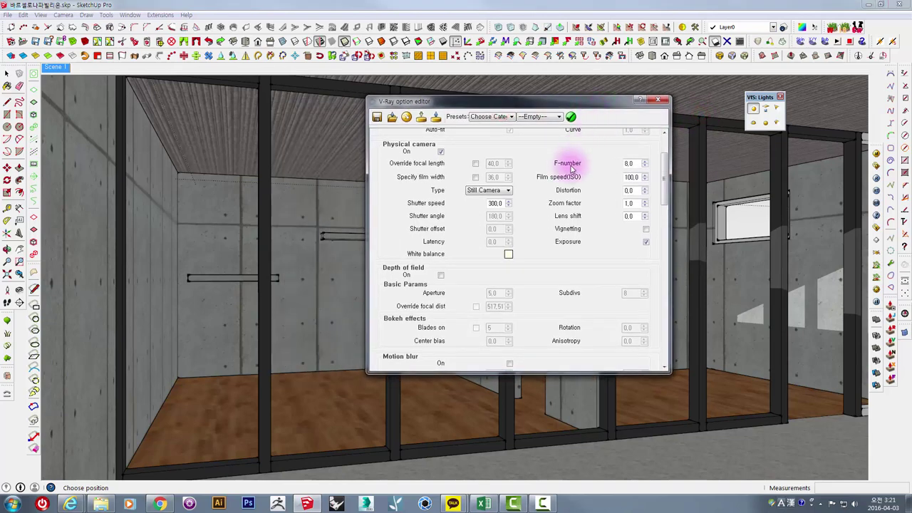
pyautogui.moveTo(662, 173)
pyautogui.mouseDown()
pyautogui.moveTo(666, 152)
pyautogui.moveTo(668, 224)
pyautogui.moveTo(664, 175)
pyautogui.mouseUp()
pyautogui.click(495, 209)
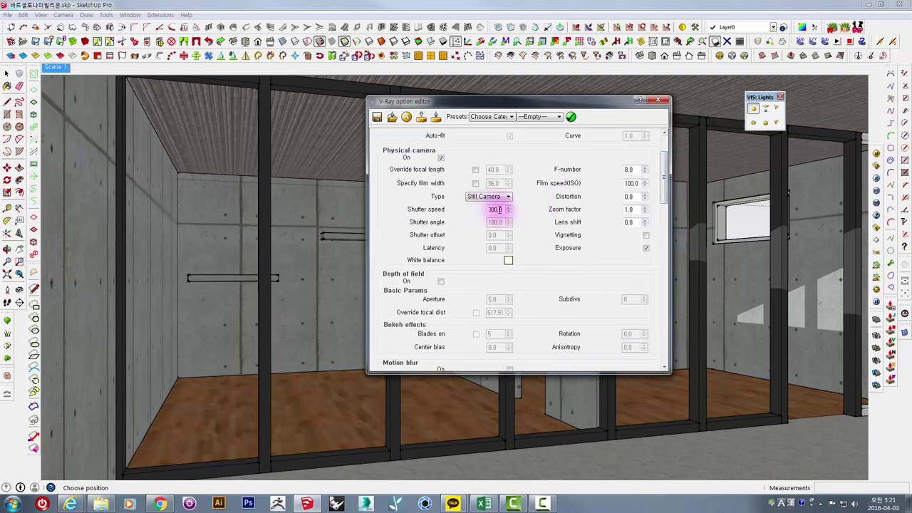
pyautogui.moveTo(502, 209); pyautogui.dragTo(469, 213)
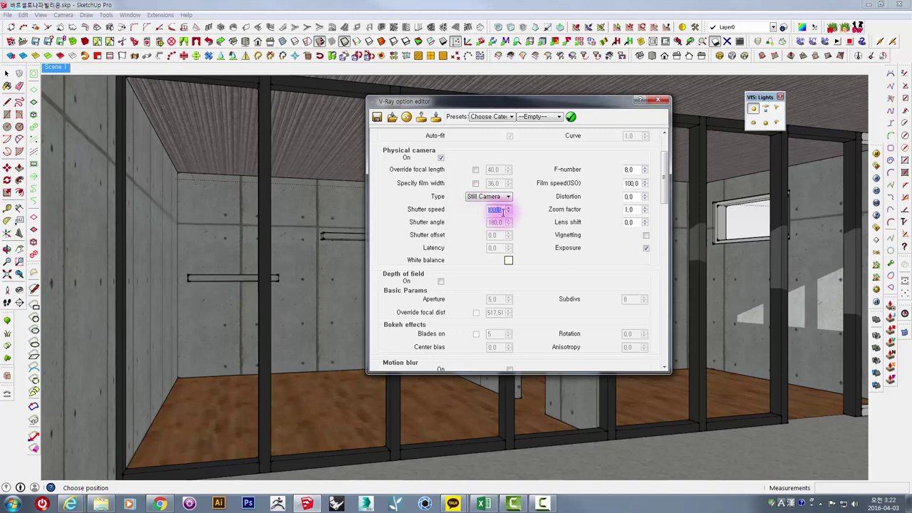
pyautogui.click(501, 211)
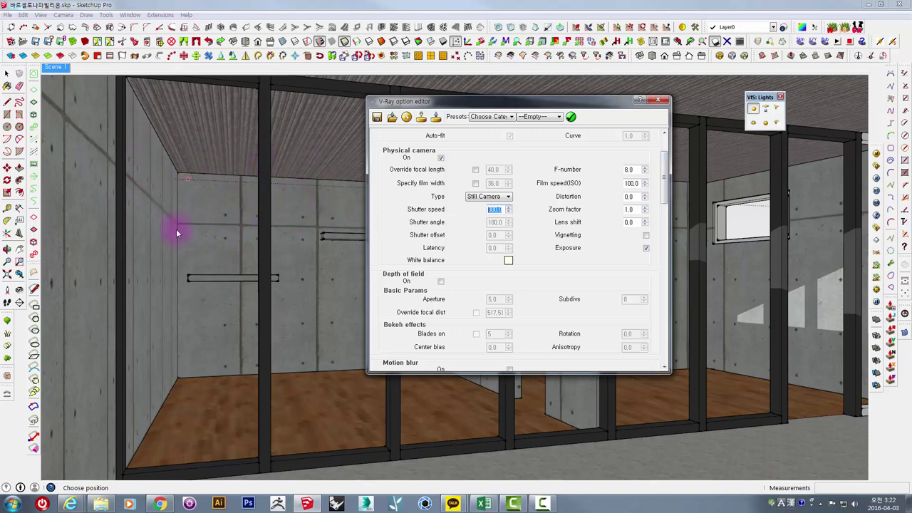
pyautogui.click(490, 211)
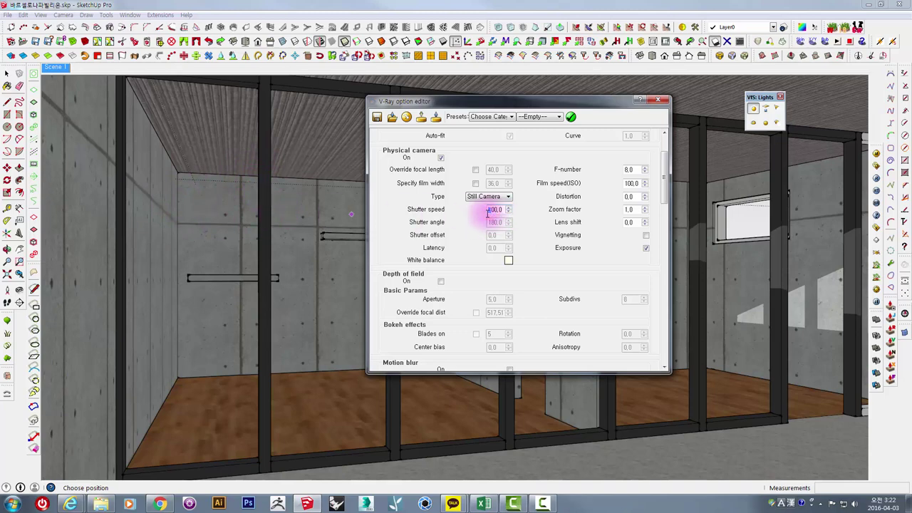
pyautogui.moveTo(488, 211)
pyautogui.mouseDown()
pyautogui.moveTo(503, 209)
pyautogui.moveTo(450, 209)
pyautogui.mouseUp()
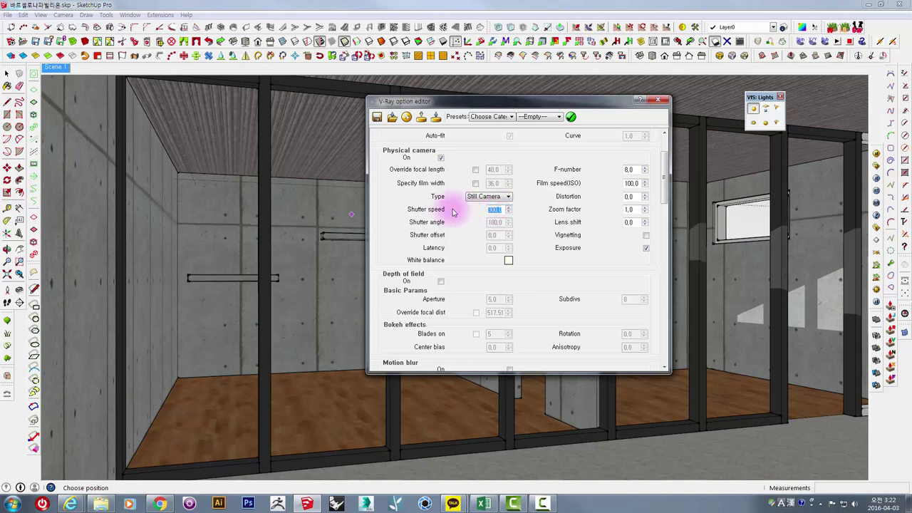
pyautogui.write('300')
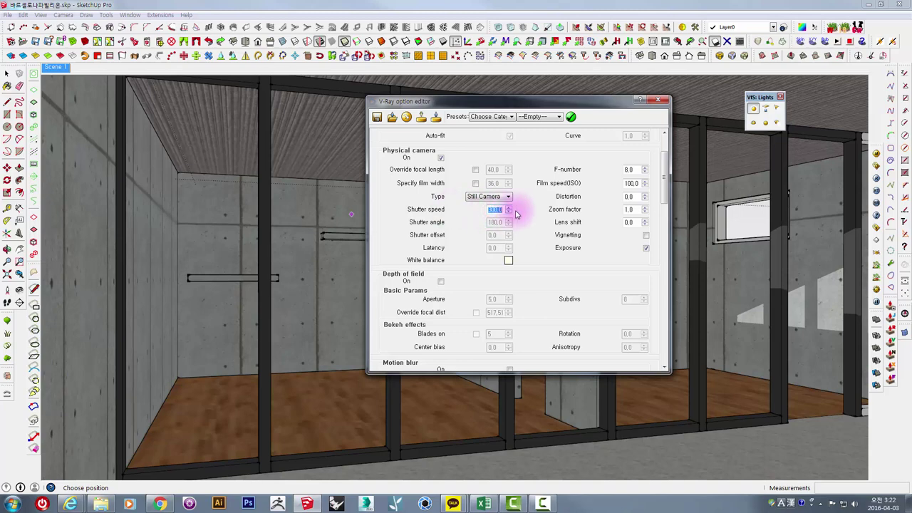
pyautogui.press('Return')
pyautogui.moveTo(503, 210); pyautogui.dragTo(474, 210)
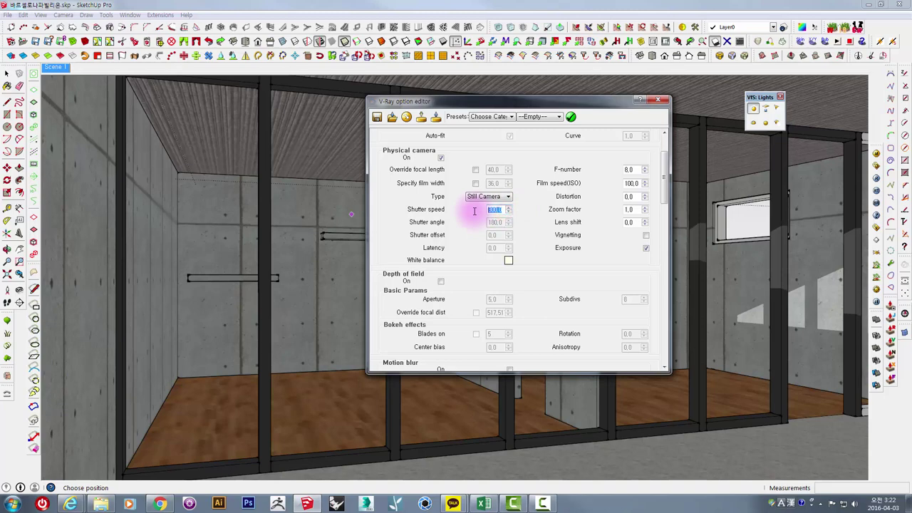
pyautogui.click(493, 210)
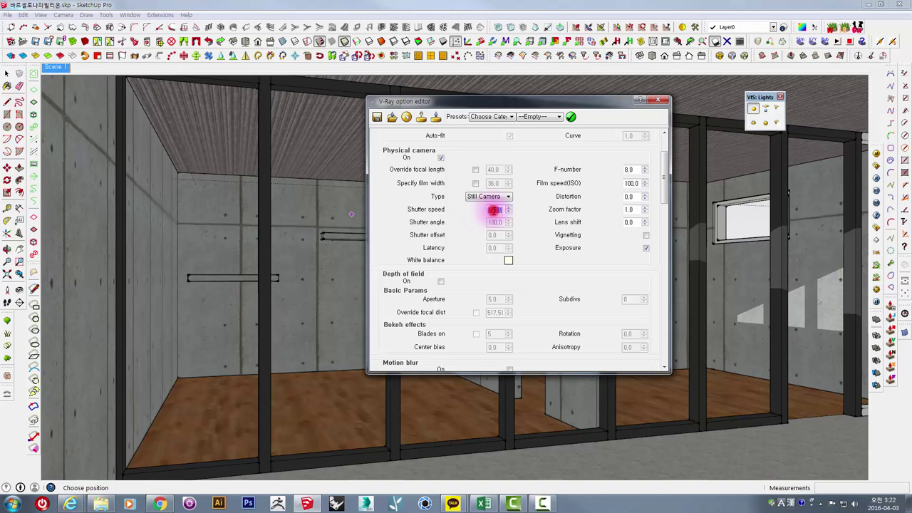
pyautogui.moveTo(636, 179); pyautogui.dragTo(630, 183)
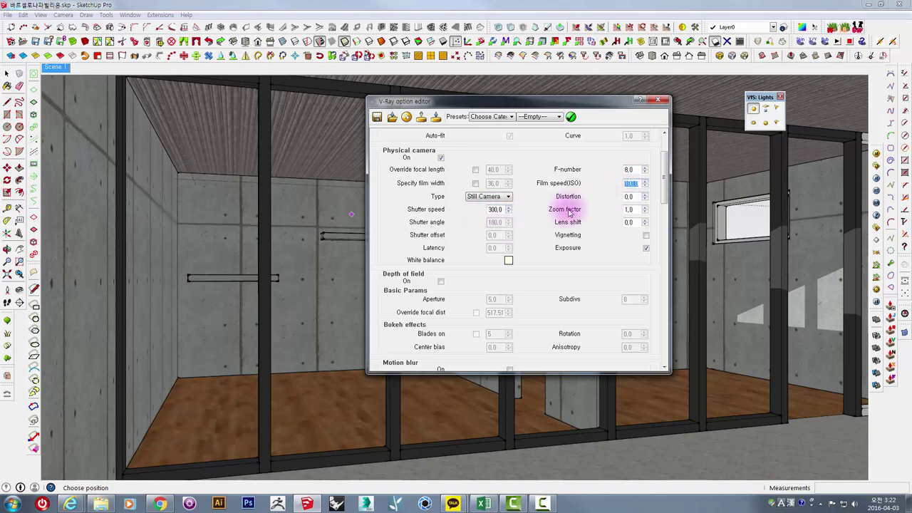
pyautogui.click(630, 183)
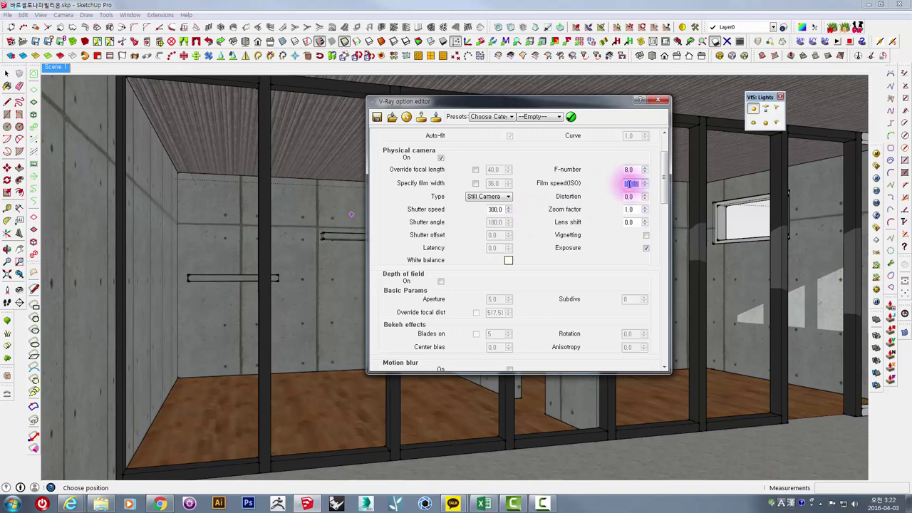
pyautogui.doubleClick(630, 184)
pyautogui.click(425, 235)
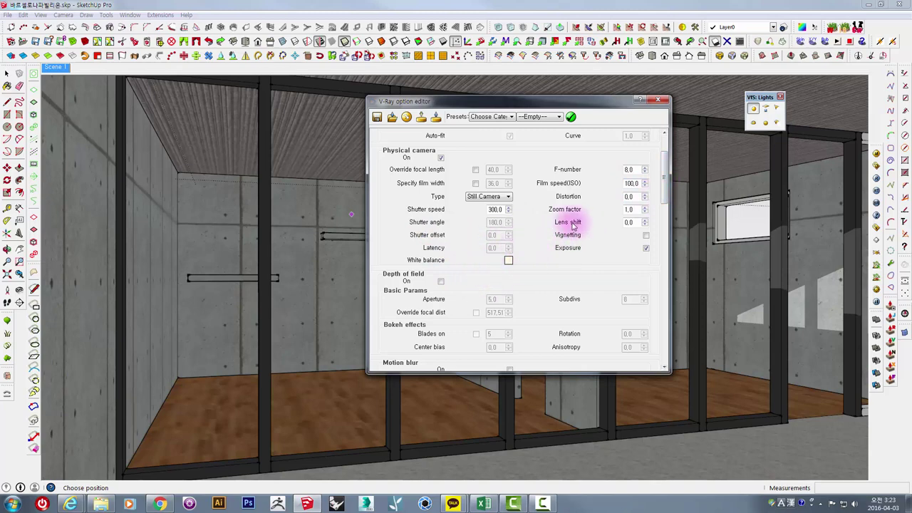
pyautogui.moveTo(663, 178); pyautogui.dragTo(663, 252)
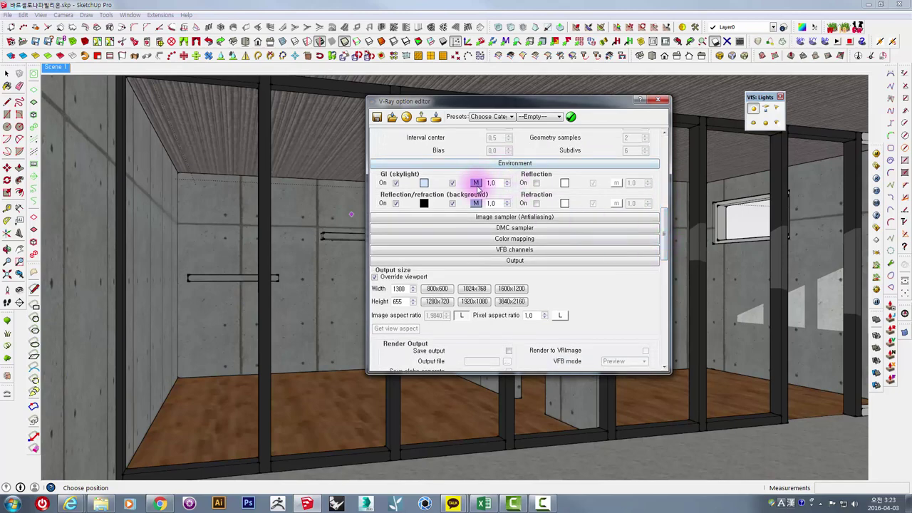
pyautogui.click(476, 183)
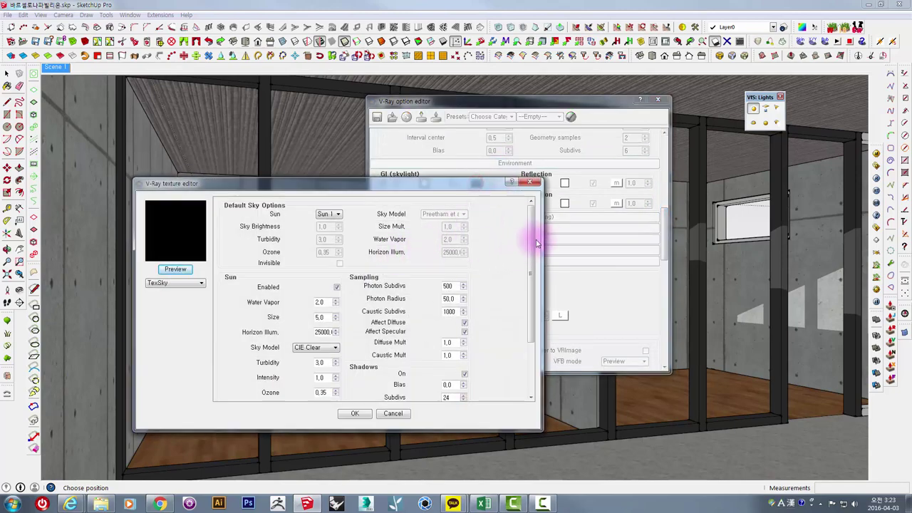
pyautogui.moveTo(531, 243); pyautogui.dragTo(530, 264)
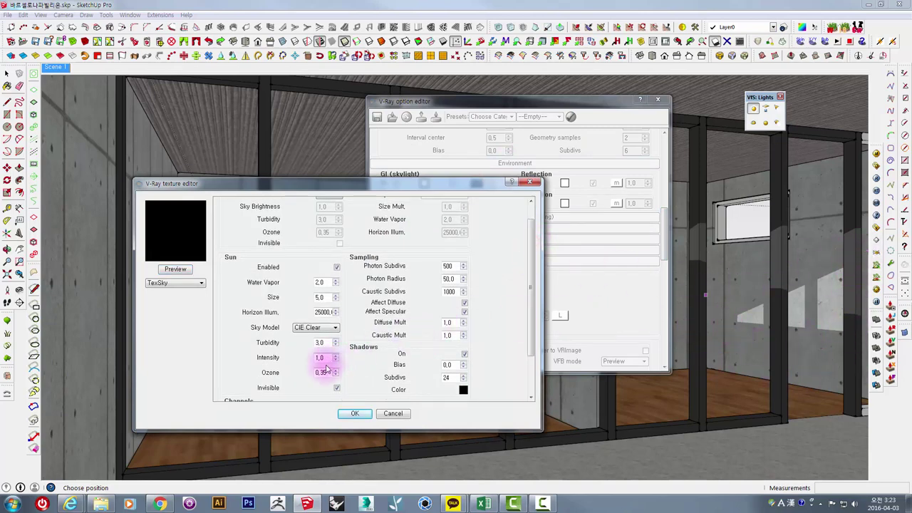
pyautogui.doubleClick(319, 297)
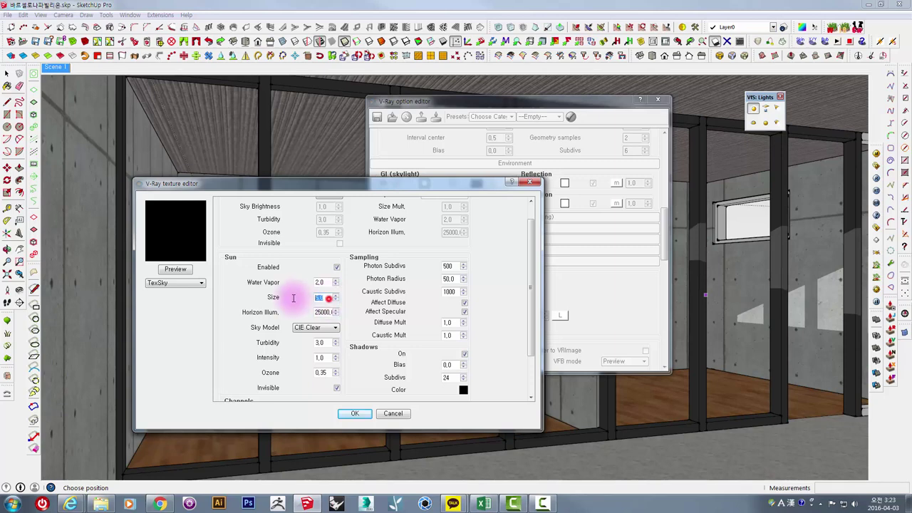
pyautogui.moveTo(532, 276); pyautogui.dragTo(533, 312)
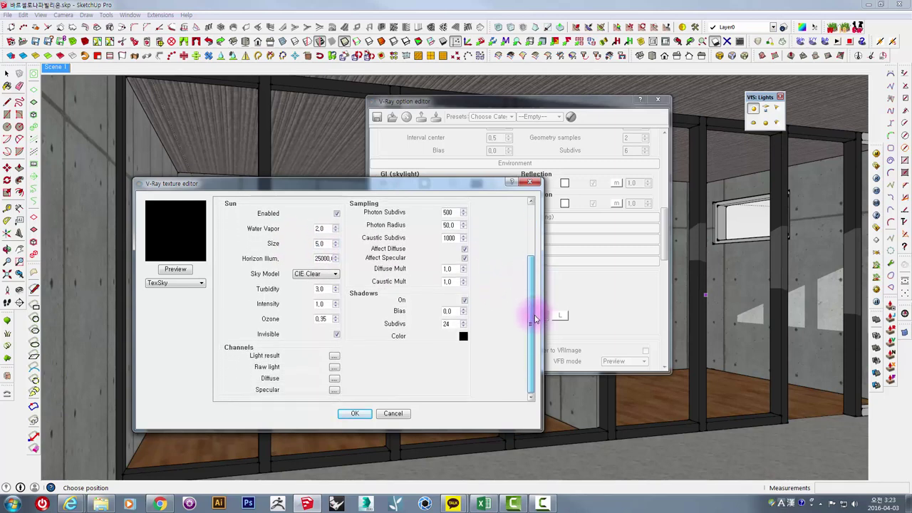
pyautogui.doubleClick(320, 243)
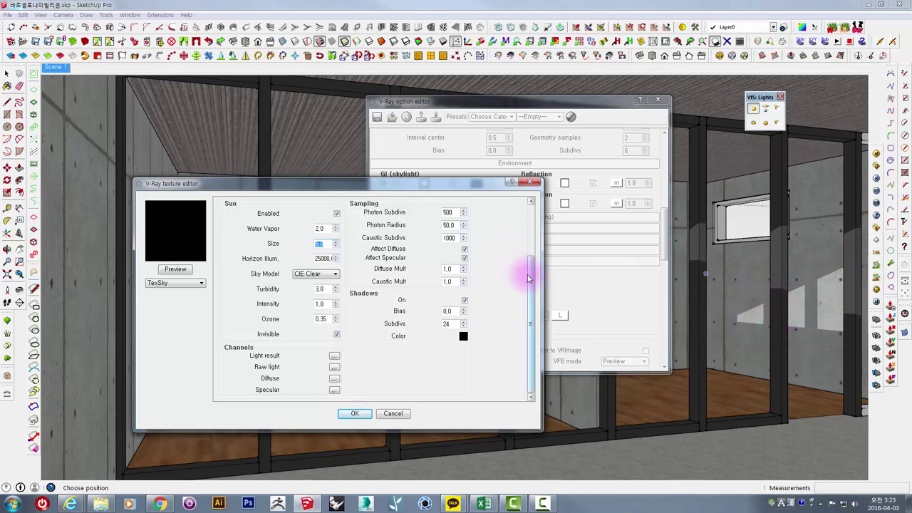
pyautogui.moveTo(527, 272); pyautogui.dragTo(534, 283)
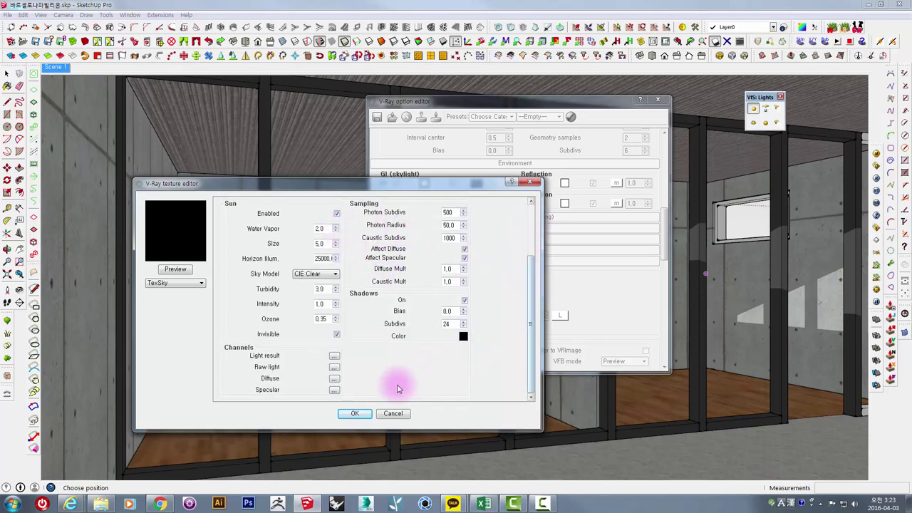
pyautogui.click(352, 414)
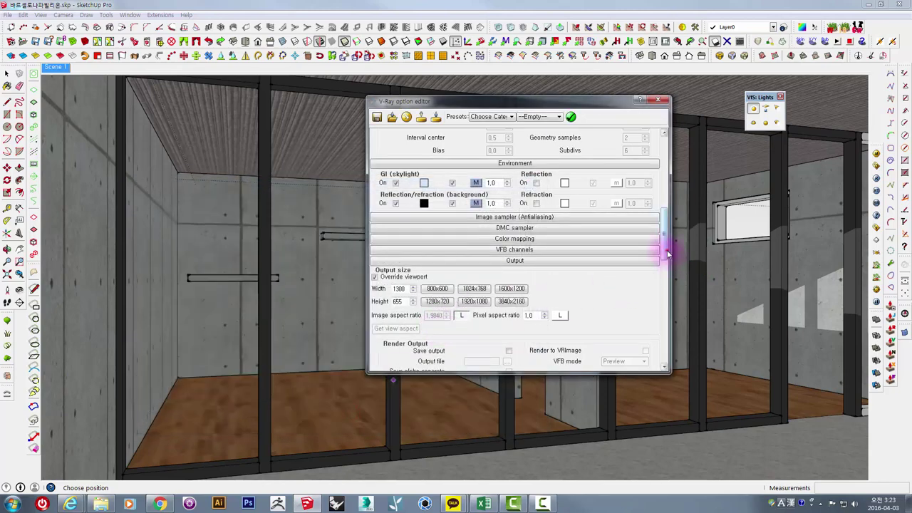
# - Lock the 1.984 aspect ratio so the output height becomes 604
pyautogui.scroll(-3, 667, 252)
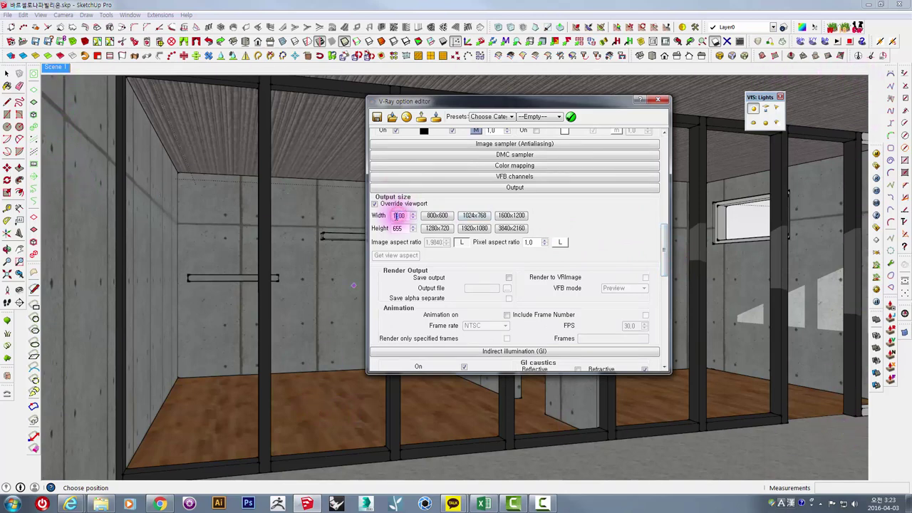
pyautogui.click(437, 255)
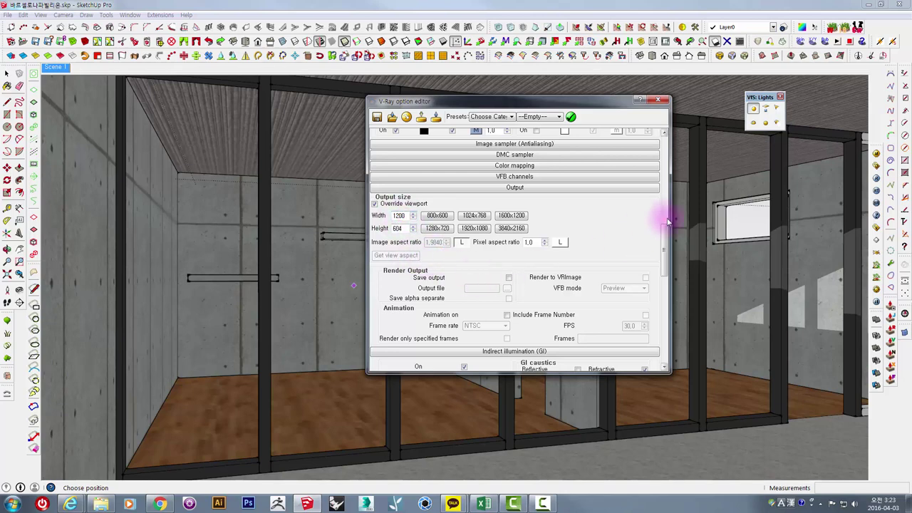
pyautogui.moveTo(664, 233); pyautogui.dragTo(666, 280)
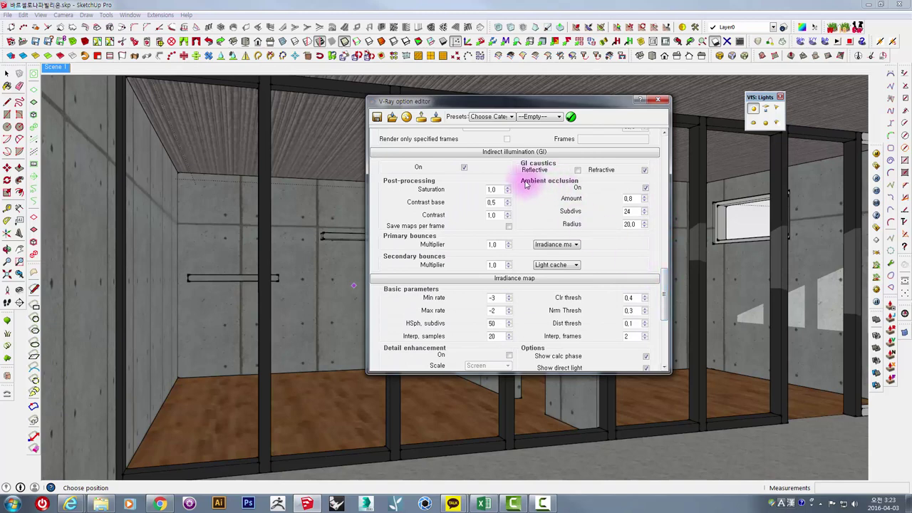
# - Set ambient occlusion subdivs to 24 in the GI settings
pyautogui.doubleClick(630, 199)
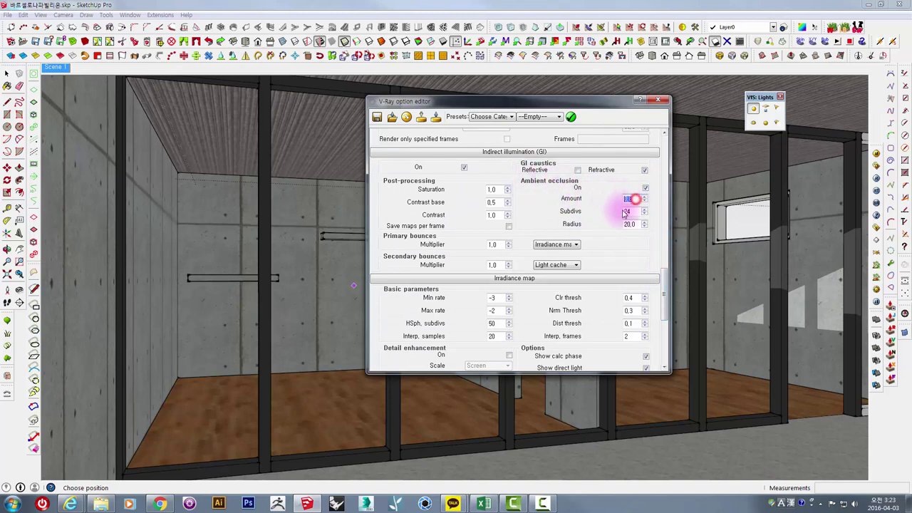
pyautogui.doubleClick(634, 211)
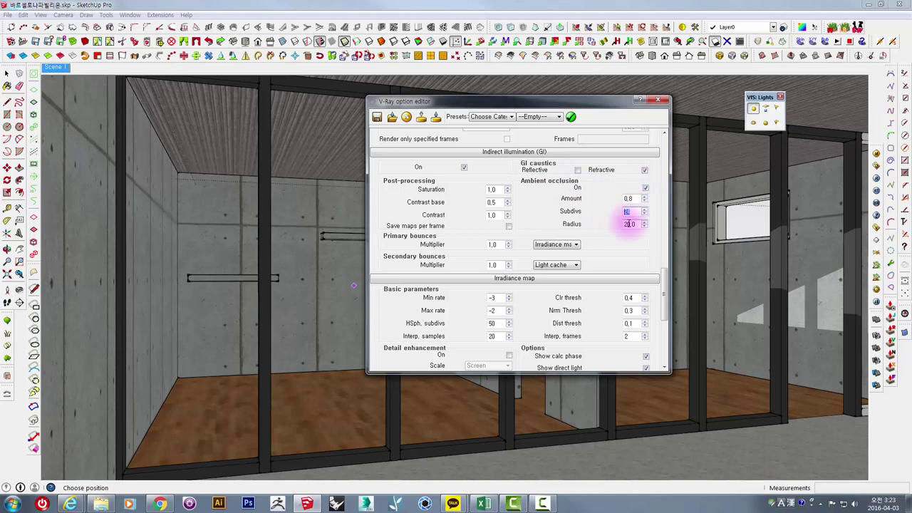
pyautogui.write('24')
pyautogui.press('Tab')
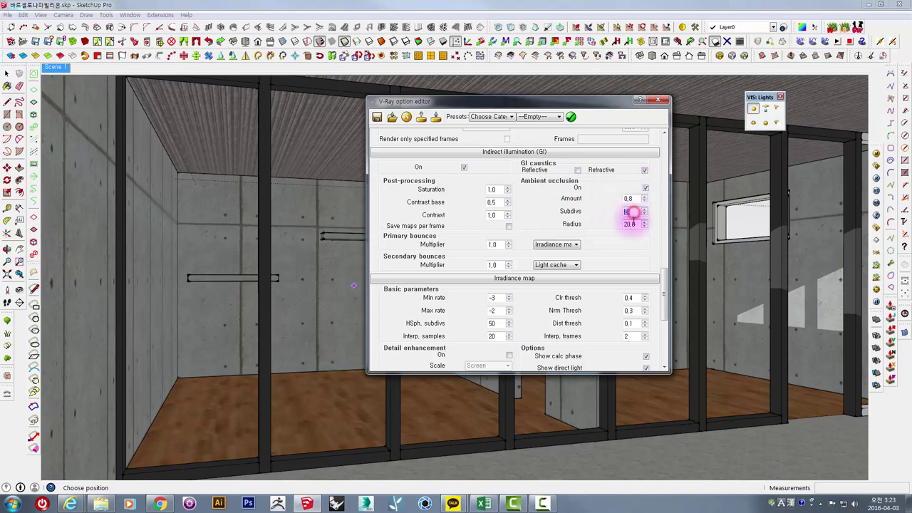
pyautogui.doubleClick(632, 212)
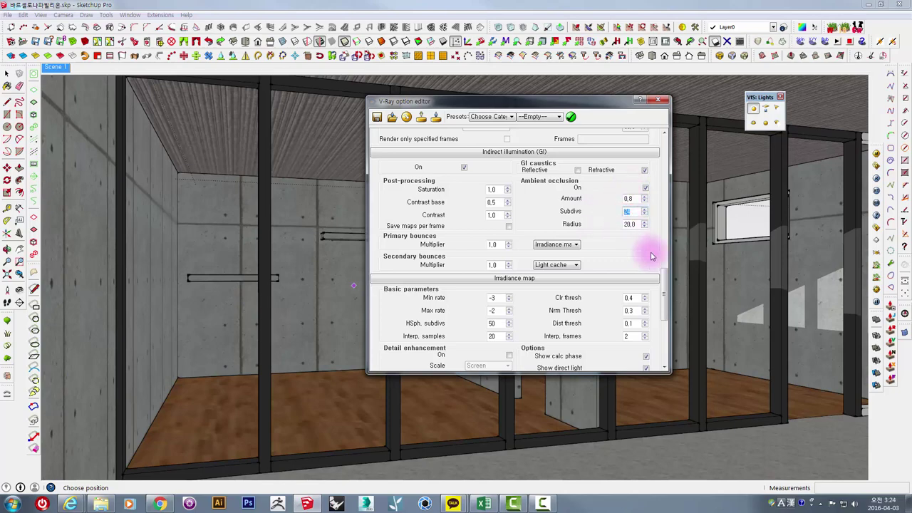
pyautogui.scroll(-4, 662, 271)
pyautogui.scroll(-2, 661, 271)
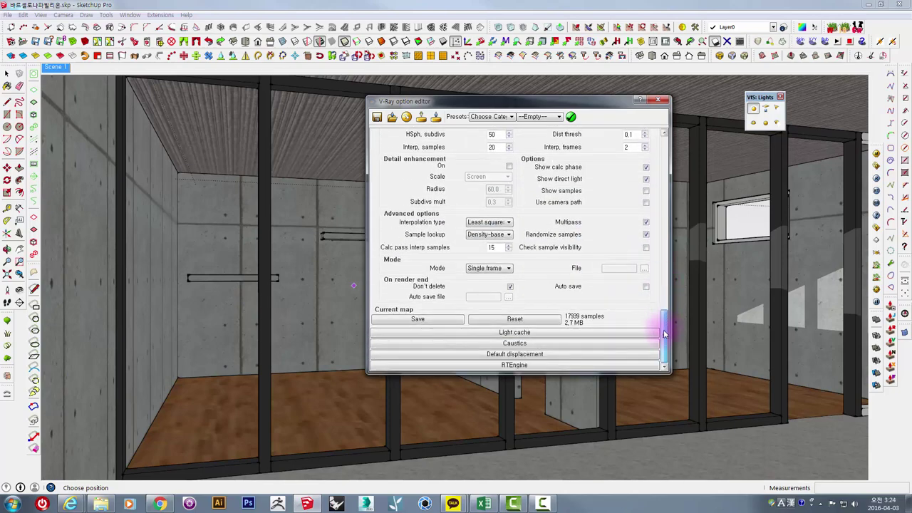
pyautogui.moveTo(664, 333); pyautogui.dragTo(677, 164)
pyautogui.click(631, 209)
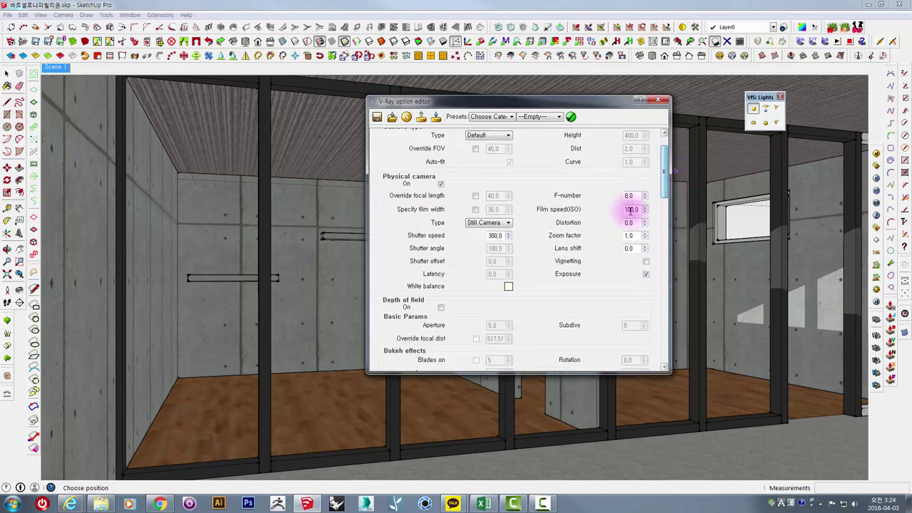
pyautogui.doubleClick(631, 210)
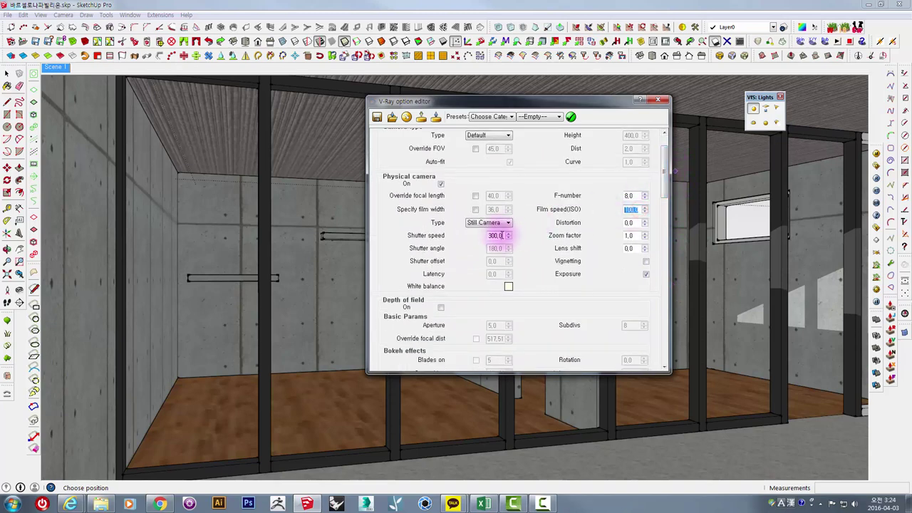
pyautogui.click(500, 237)
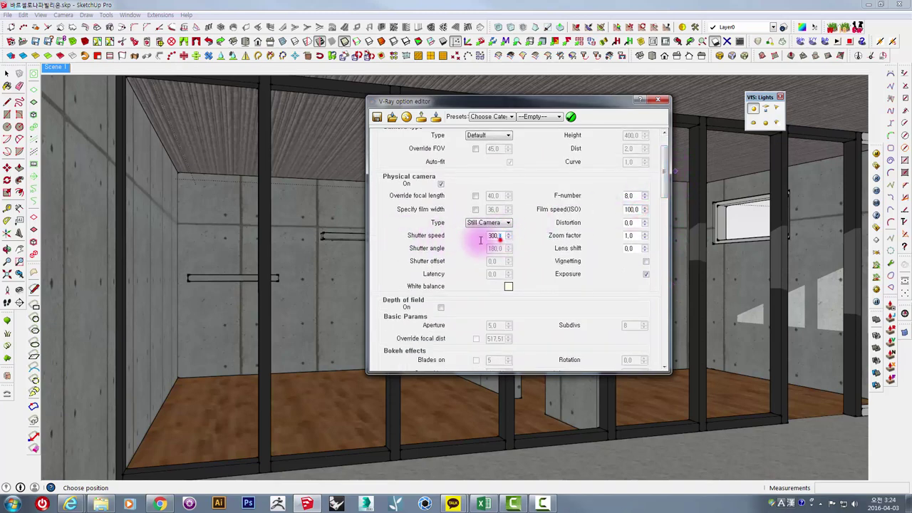
pyautogui.doubleClick(481, 240)
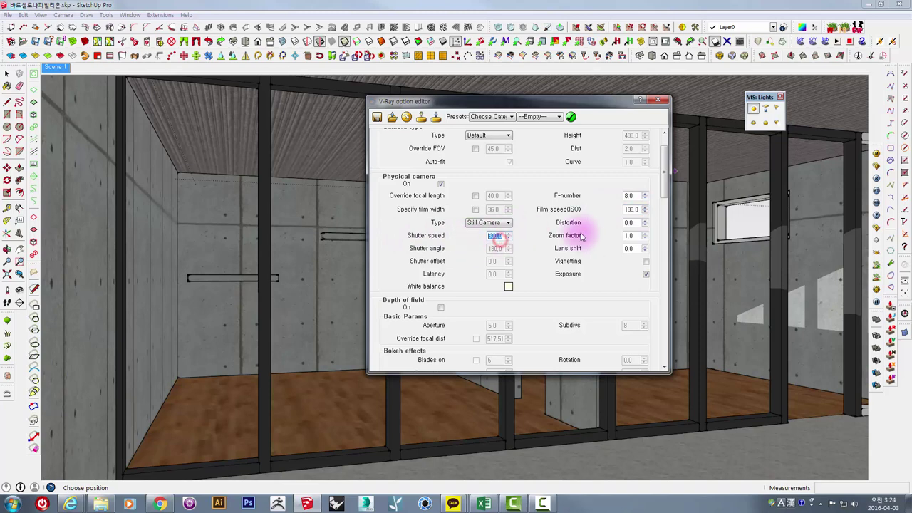
pyautogui.doubleClick(638, 210)
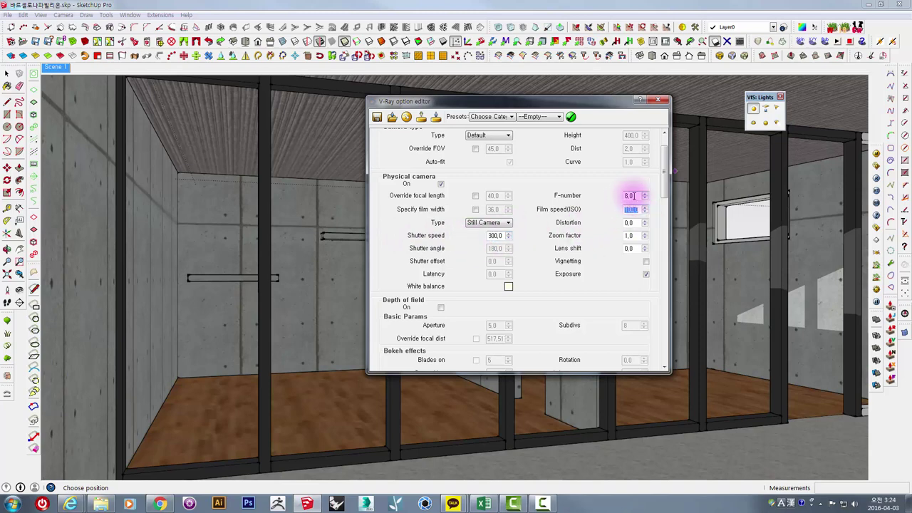
pyautogui.doubleClick(630, 195)
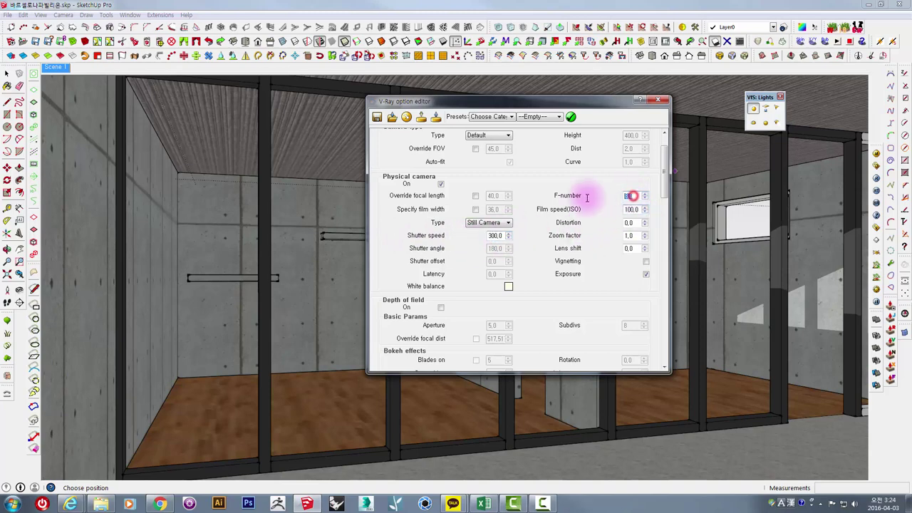
pyautogui.click(631, 208)
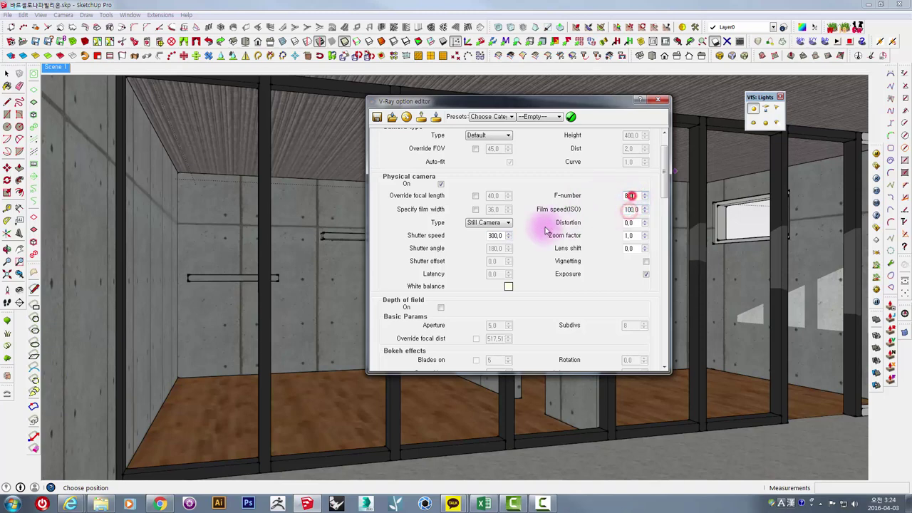
pyautogui.click(630, 195)
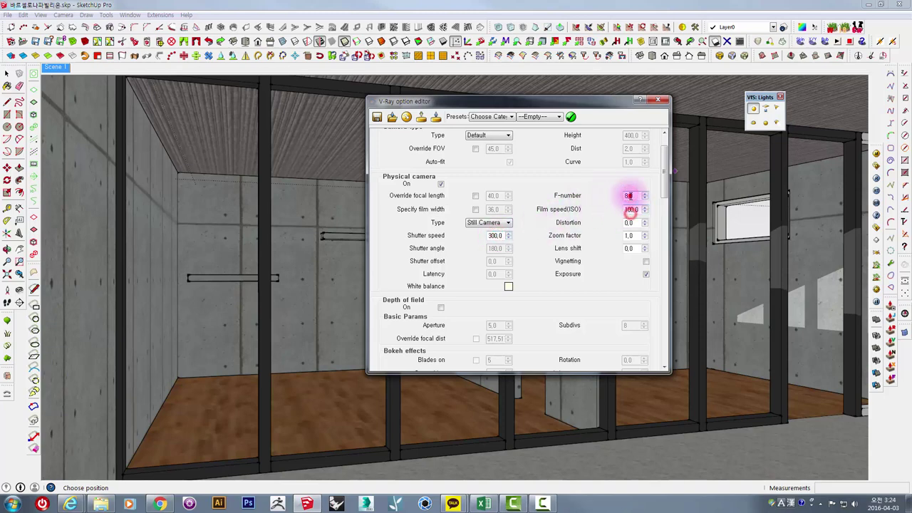
pyautogui.click(494, 235)
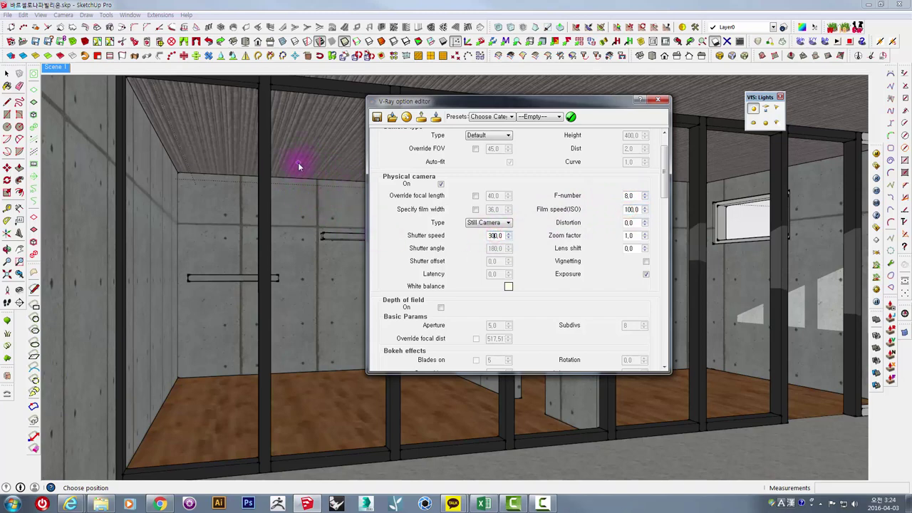
pyautogui.doubleClick(495, 235)
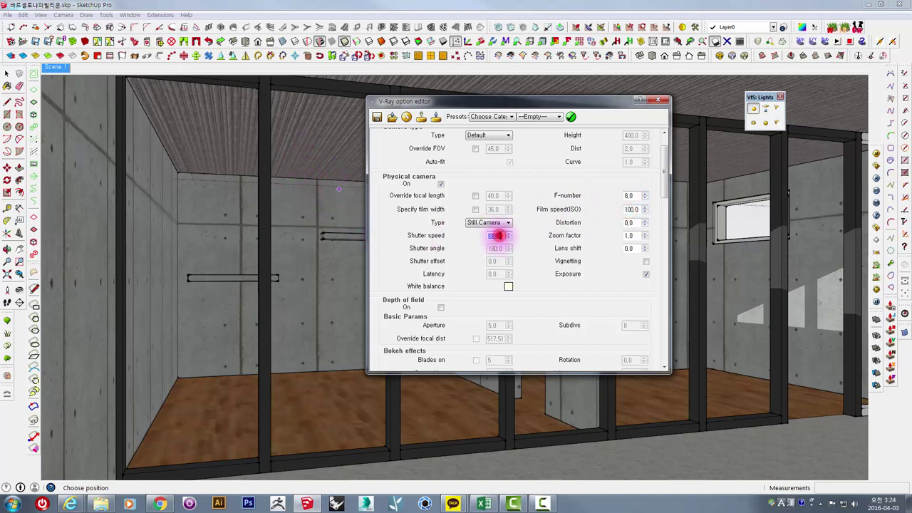
pyautogui.doubleClick(629, 196)
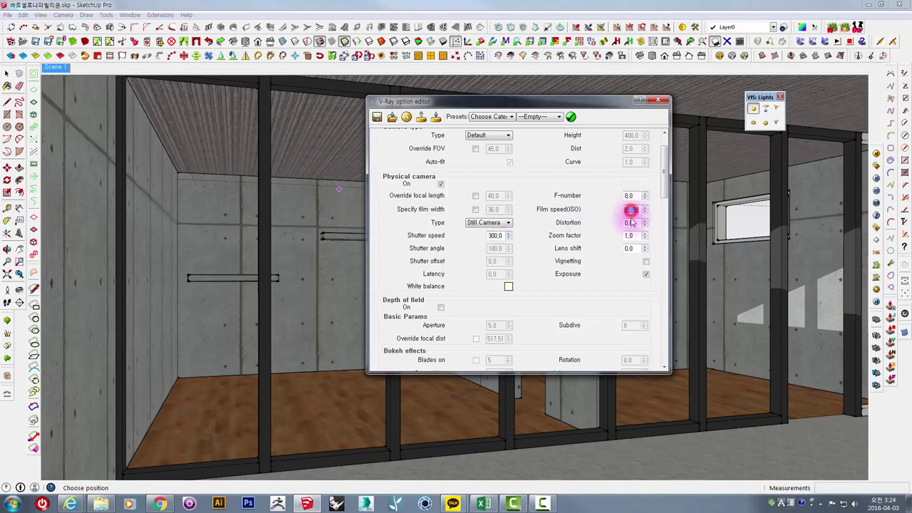
pyautogui.click(631, 196)
pyautogui.click(494, 236)
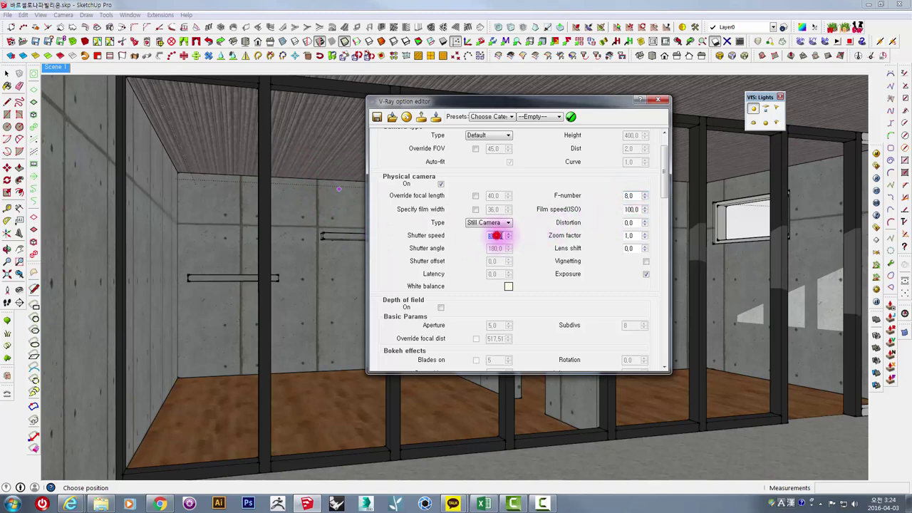
pyautogui.click(631, 197)
pyautogui.click(631, 209)
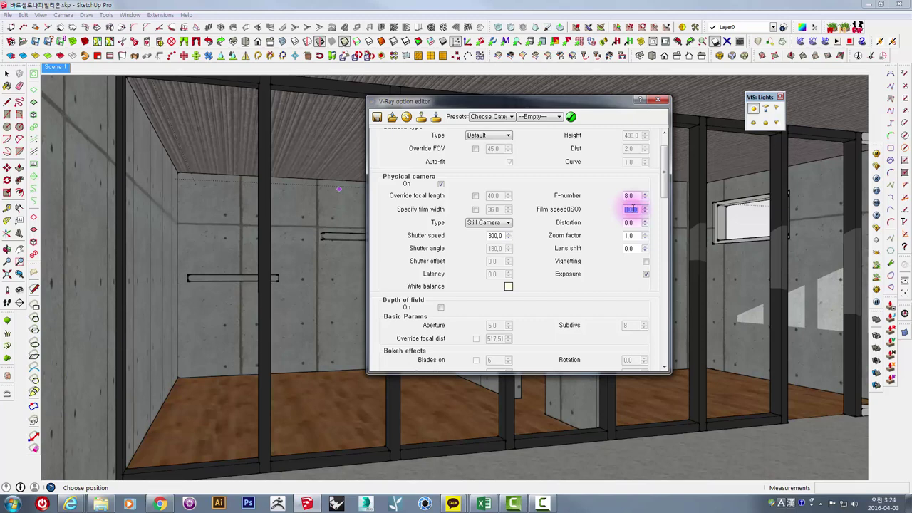
pyautogui.click(494, 235)
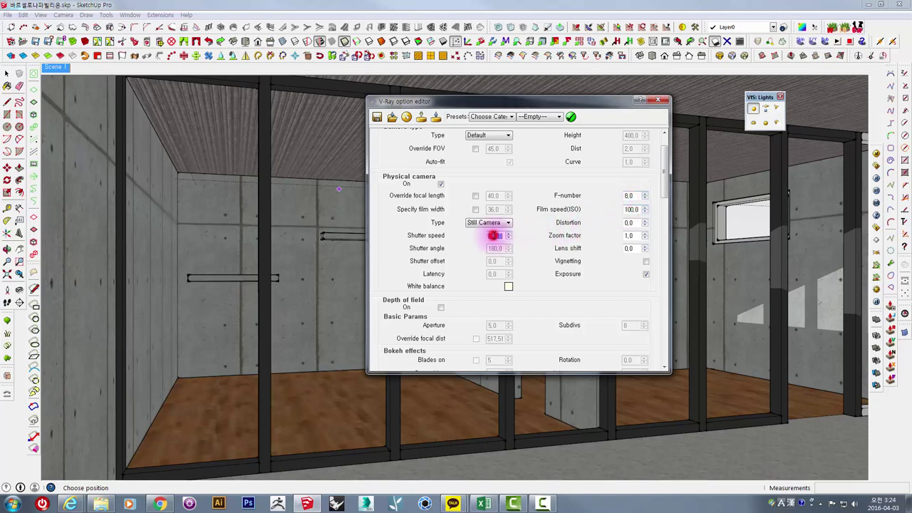
pyautogui.moveTo(664, 158); pyautogui.dragTo(664, 146)
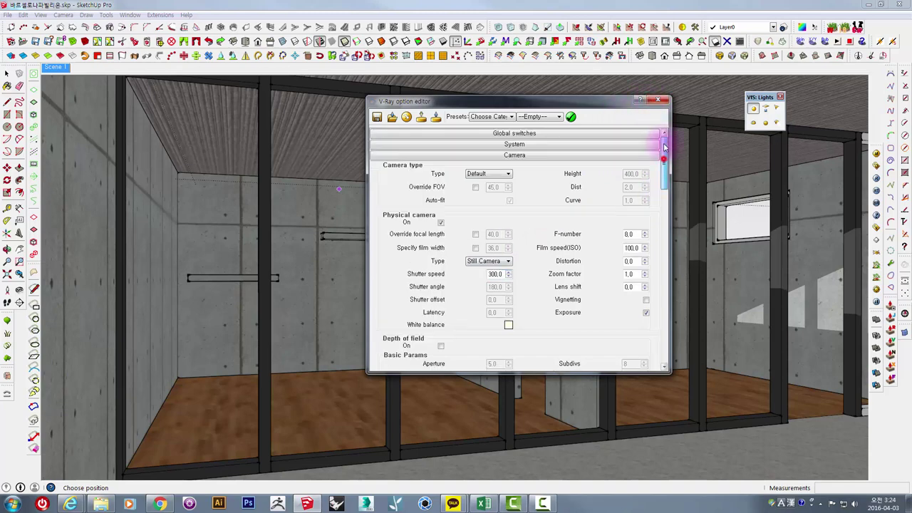
# - Place a new omni light near the ceiling edge and open its V-Ray light settings
pyautogui.click(658, 99)
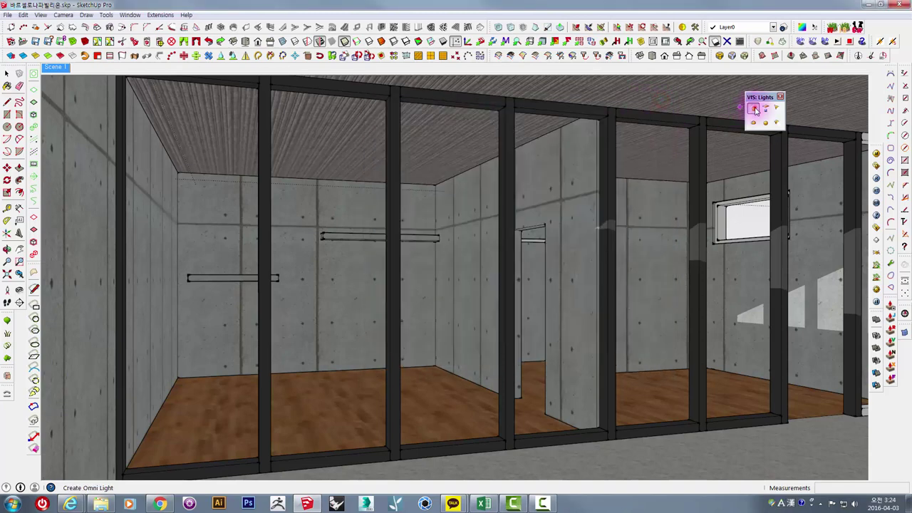
pyautogui.click(755, 109)
pyautogui.click(312, 186)
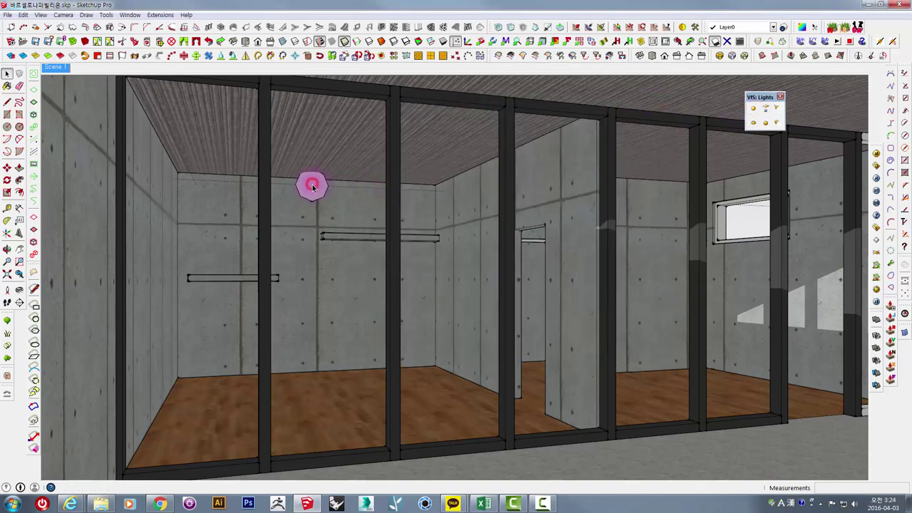
pyautogui.rightClick(304, 183)
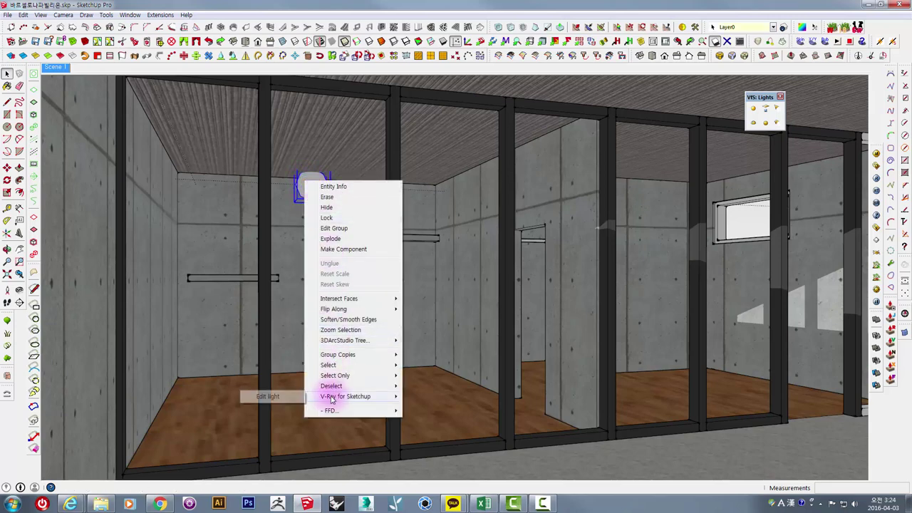
pyautogui.click(294, 398)
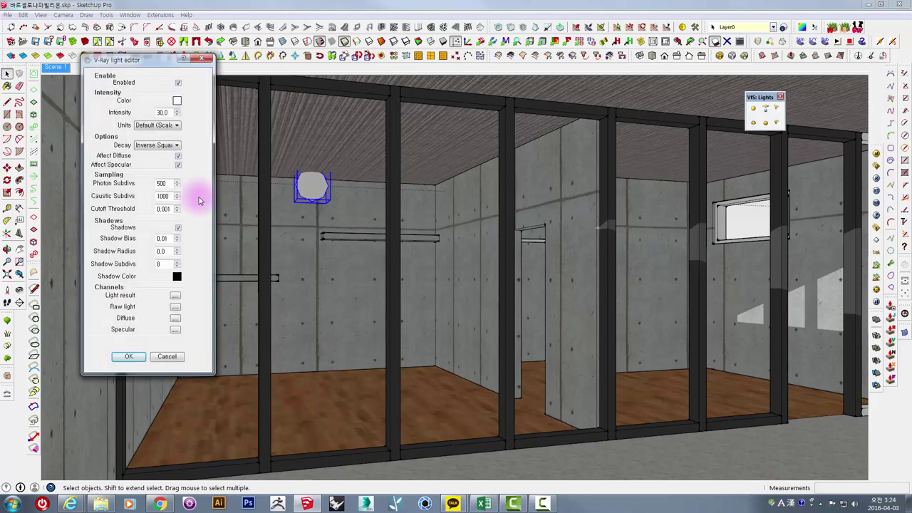
pyautogui.moveTo(128, 60); pyautogui.dragTo(446, 85)
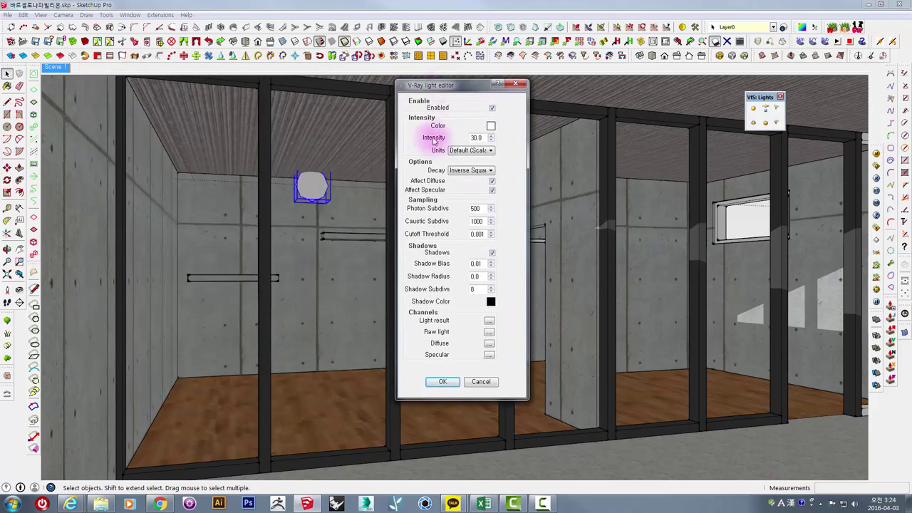
# - Set the light's decay to Inverse and its intensity from 30 to 700
pyautogui.click(458, 171)
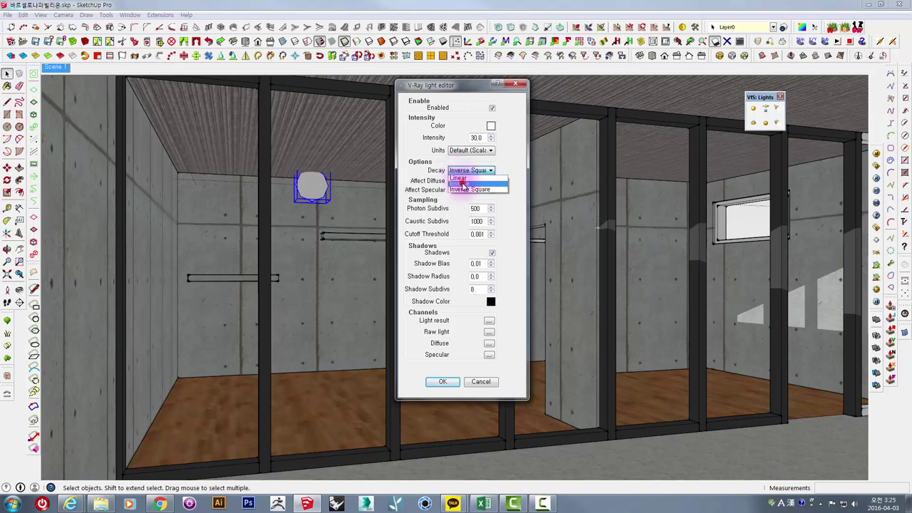
pyautogui.click(461, 184)
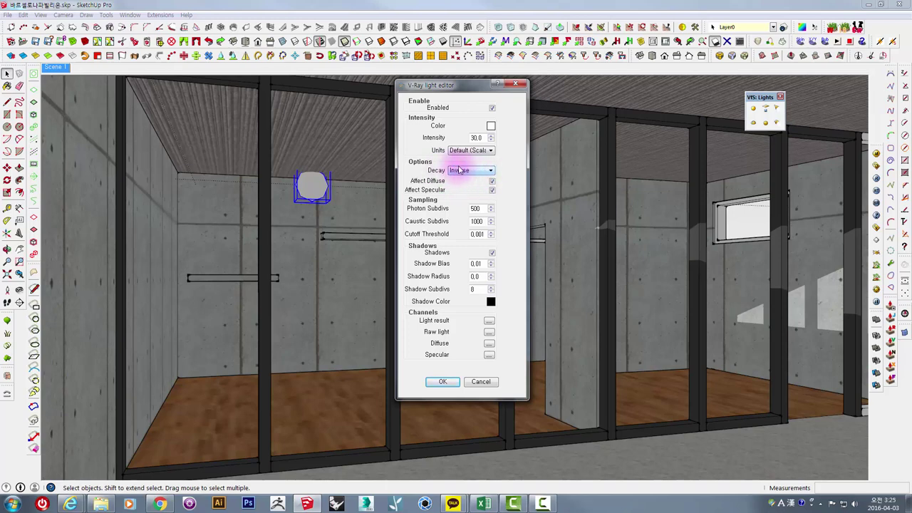
pyautogui.click(478, 138)
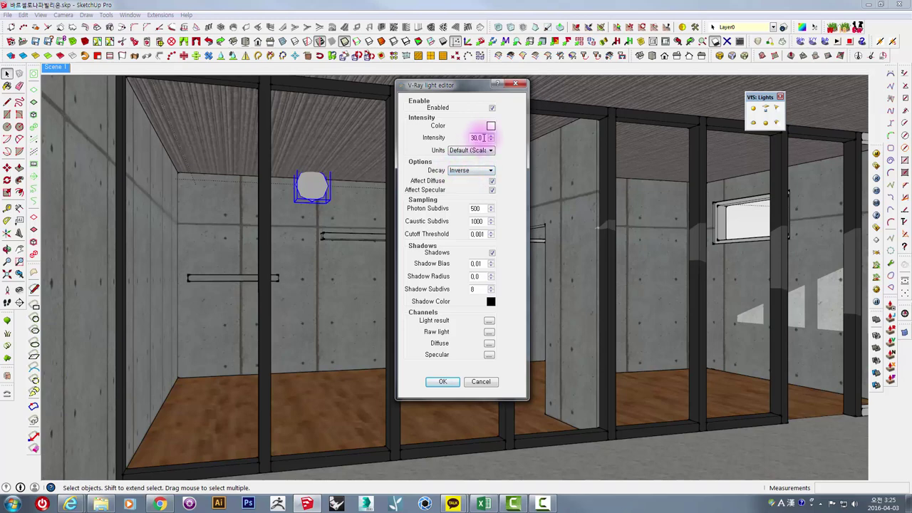
pyautogui.moveTo(483, 138); pyautogui.dragTo(431, 140)
pyautogui.write('700')
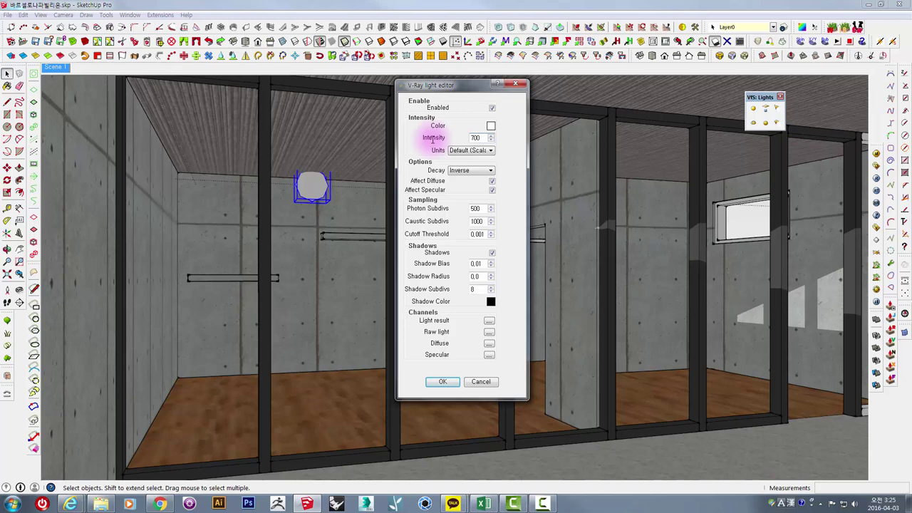
pyautogui.click(508, 144)
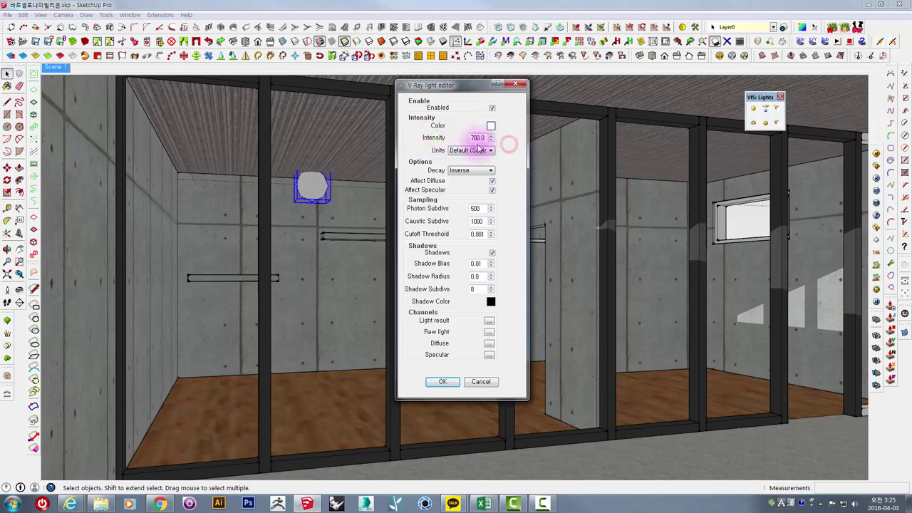
# - Review the light's decay options, leaving Inverse selected
pyautogui.click(480, 137)
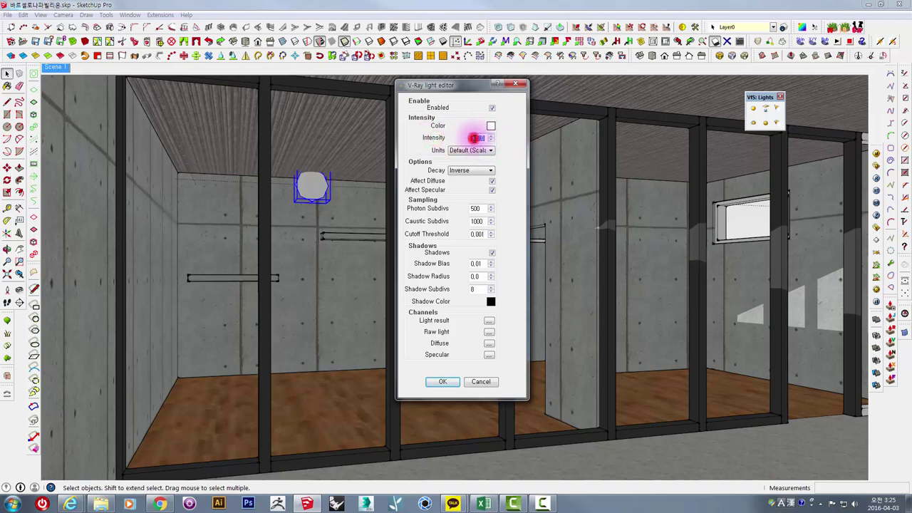
pyautogui.click(463, 170)
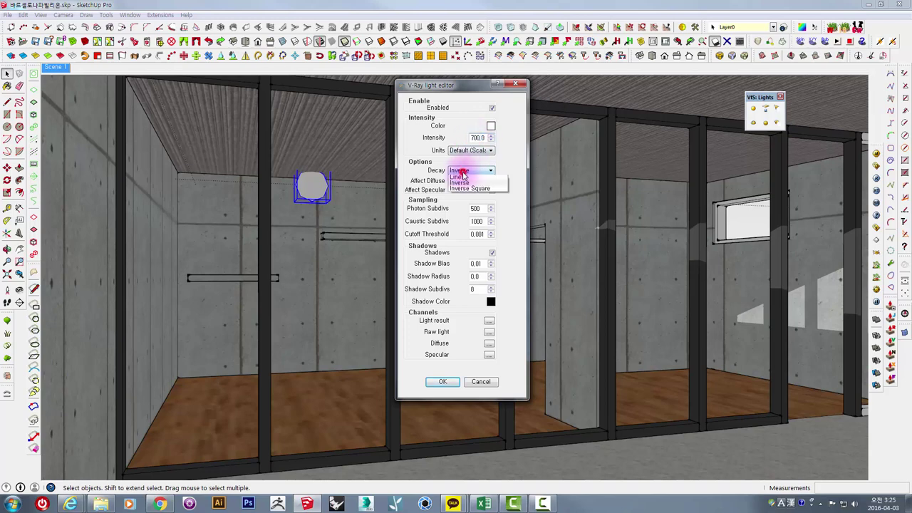
pyautogui.click(463, 173)
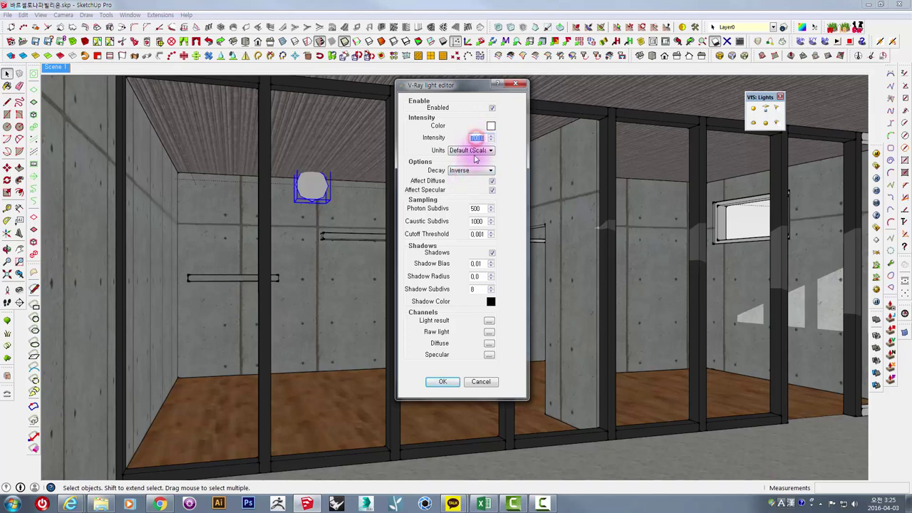
pyautogui.click(470, 171)
pyautogui.click(463, 178)
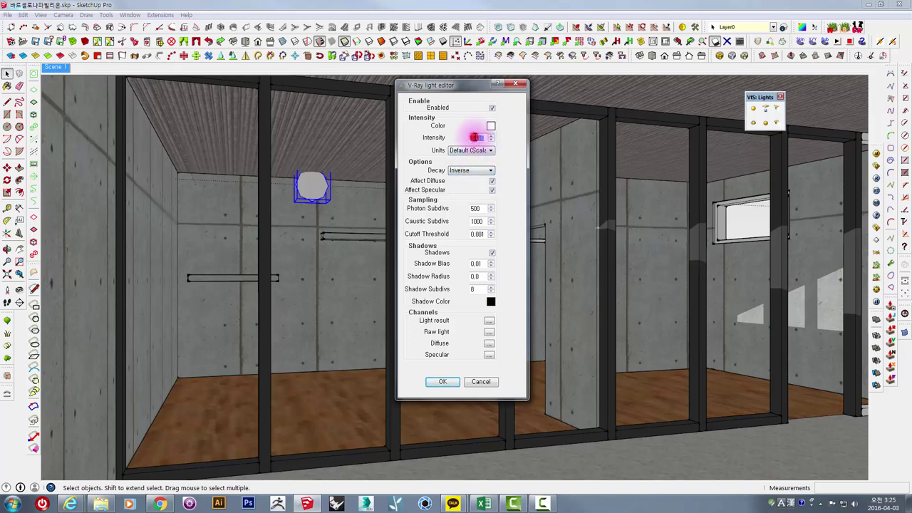
pyautogui.click(459, 170)
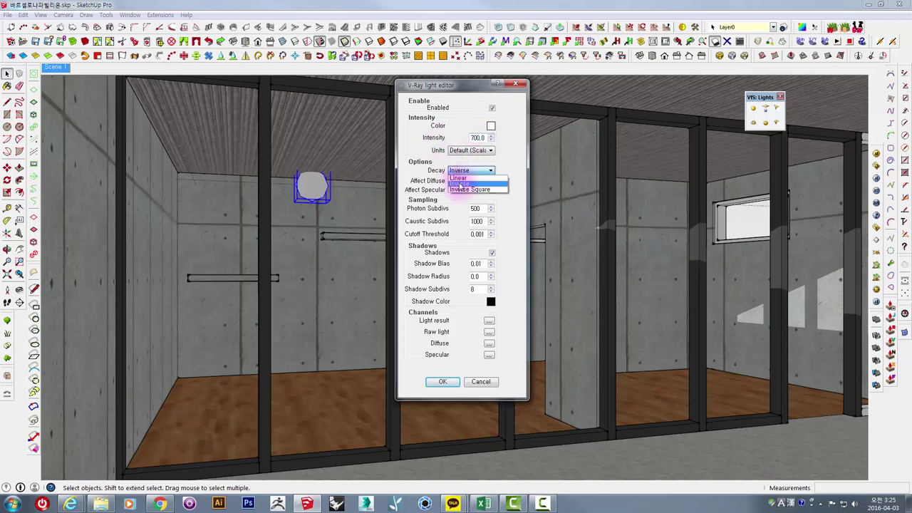
pyautogui.click(458, 182)
# - Reselect the whole intensity value and retype it
pyautogui.click(476, 138)
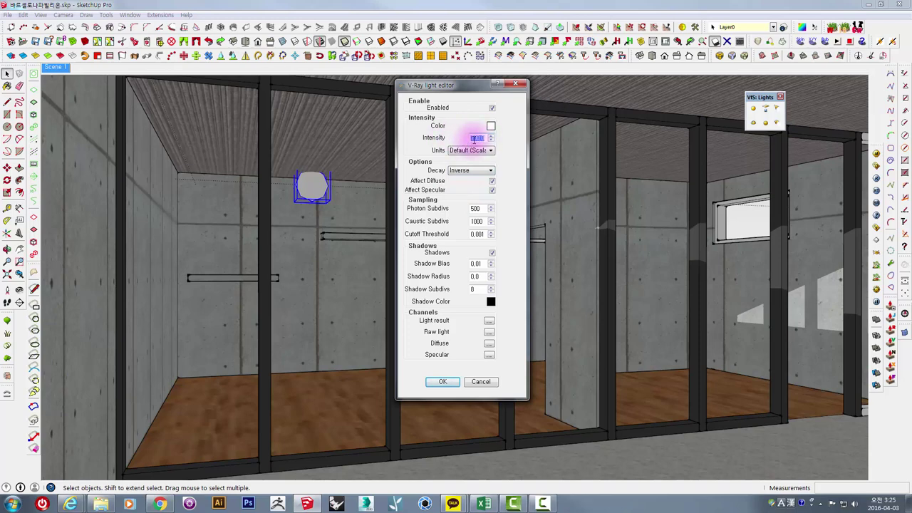
pyautogui.click(476, 138)
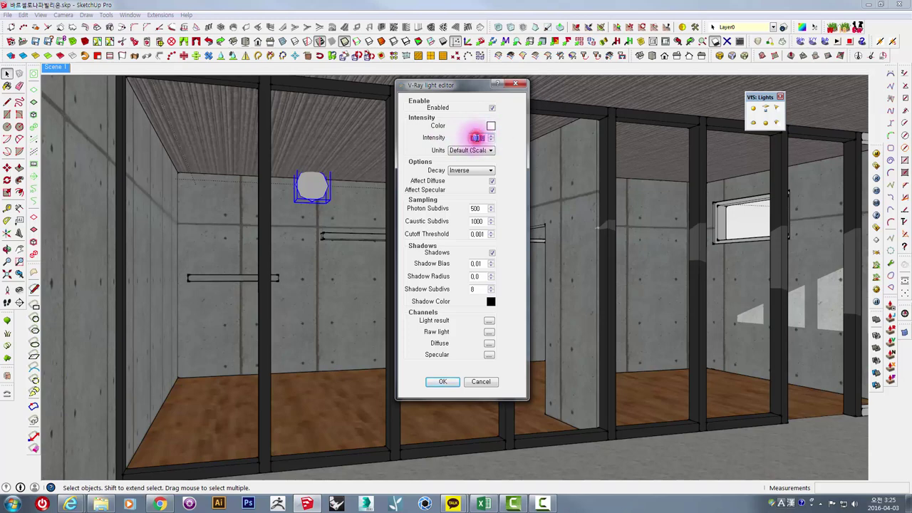
pyautogui.doubleClick(476, 137)
pyautogui.doubleClick(476, 138)
pyautogui.write('100')
pyautogui.write('7')
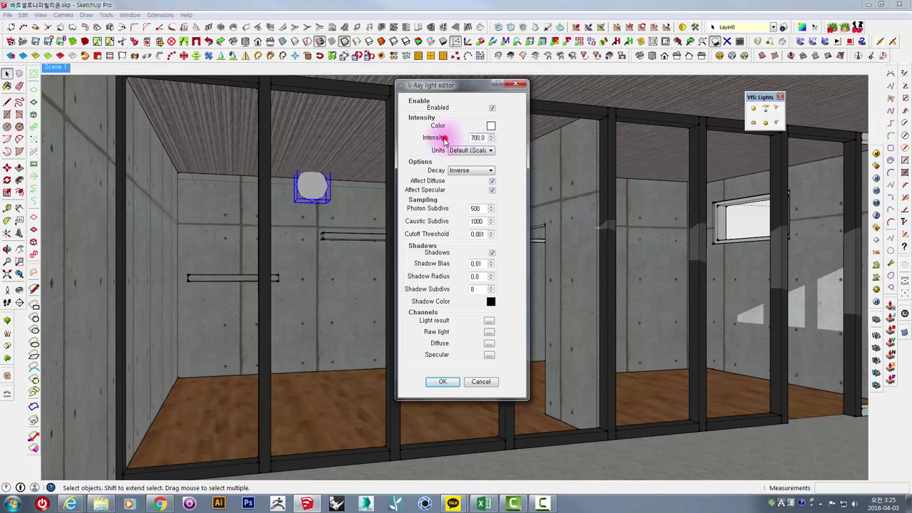
# - Tint the light a warm pale yellow (RGB 255, 234, 185)
pyautogui.click(491, 126)
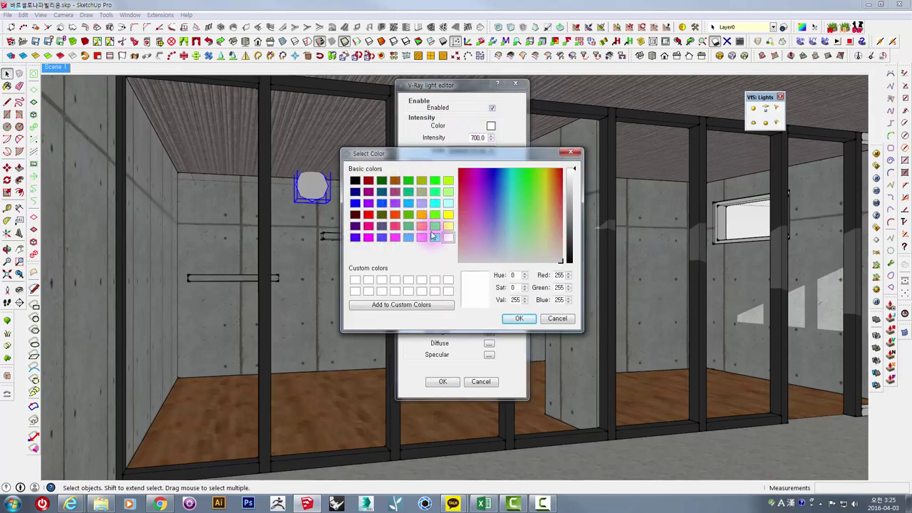
pyautogui.click(546, 235)
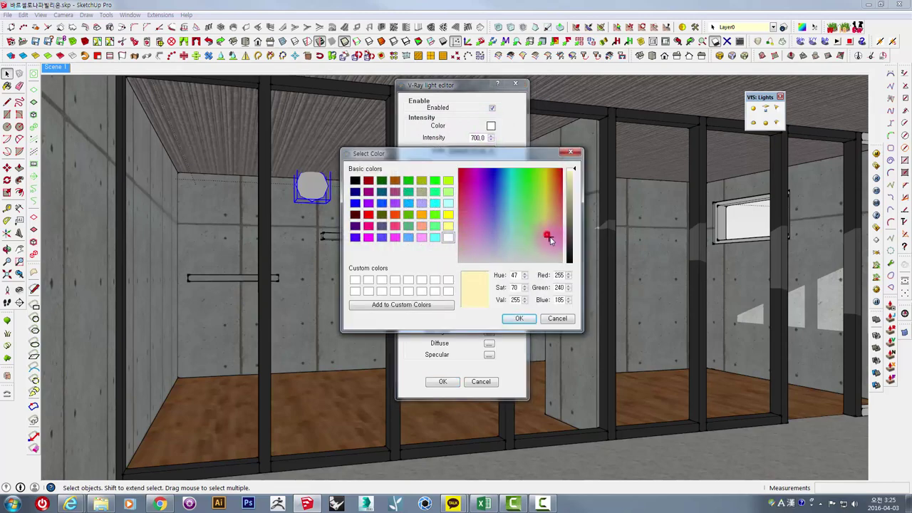
pyautogui.click(522, 317)
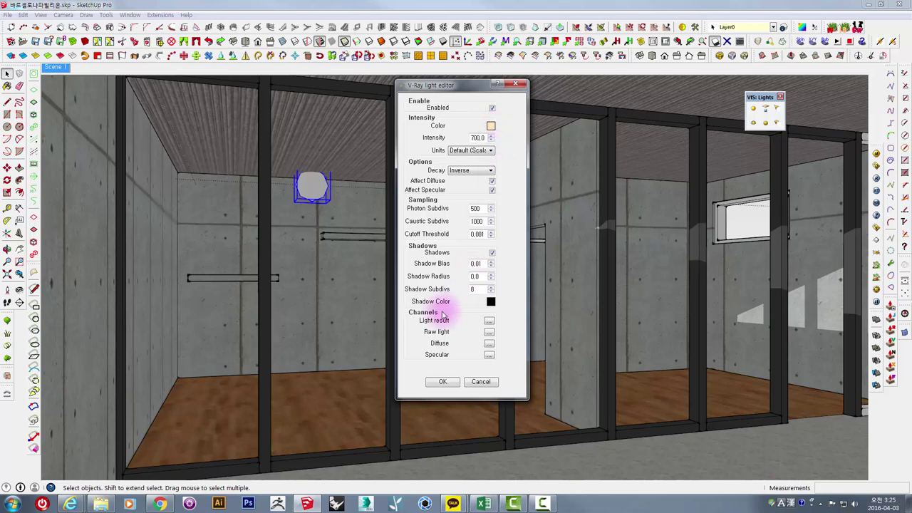
# - Check the decay type list, keeping the decay on Inverse
pyautogui.click(462, 171)
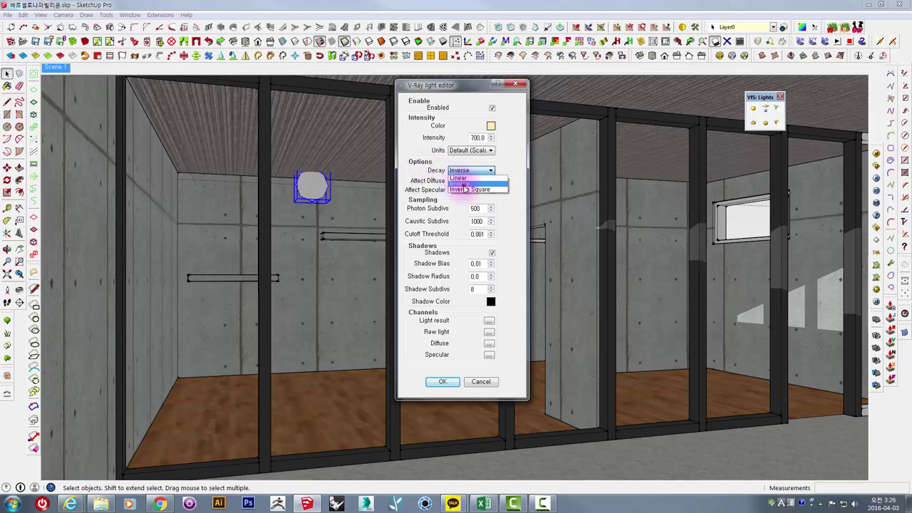
pyautogui.click(463, 184)
pyautogui.click(413, 169)
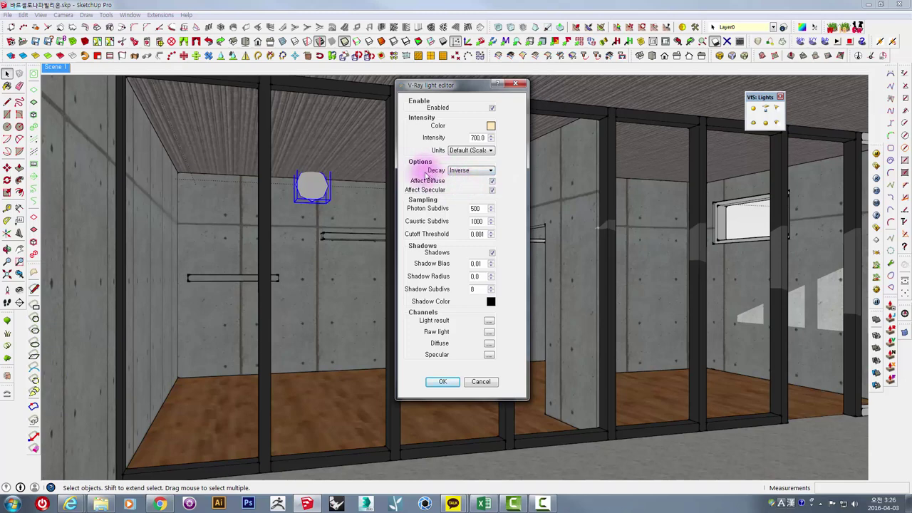
pyautogui.click(299, 192)
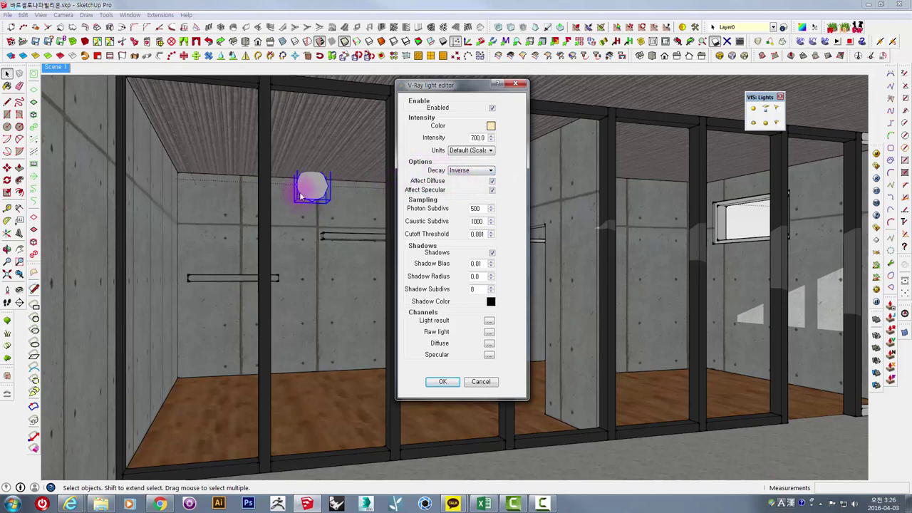
pyautogui.click(460, 172)
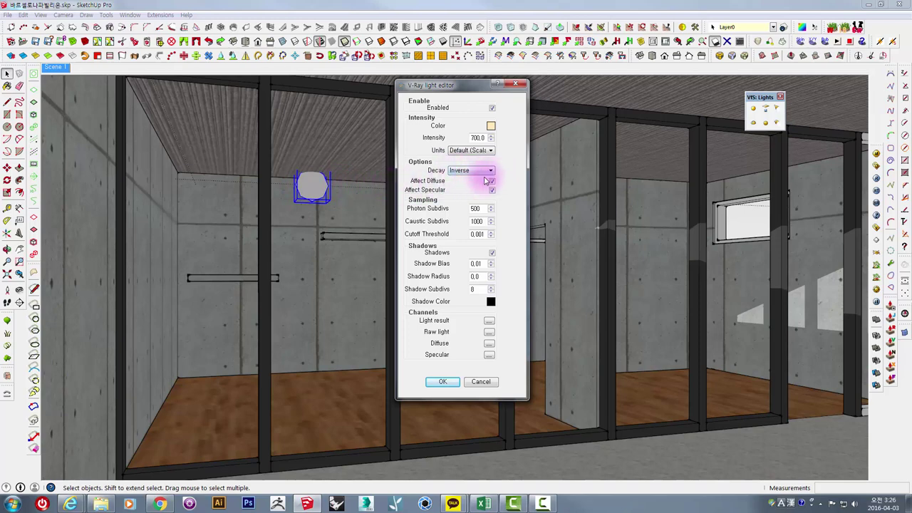
# - Set the light's shadow radius to 2.0 and its shadow subdivs to 36
pyautogui.click(475, 263)
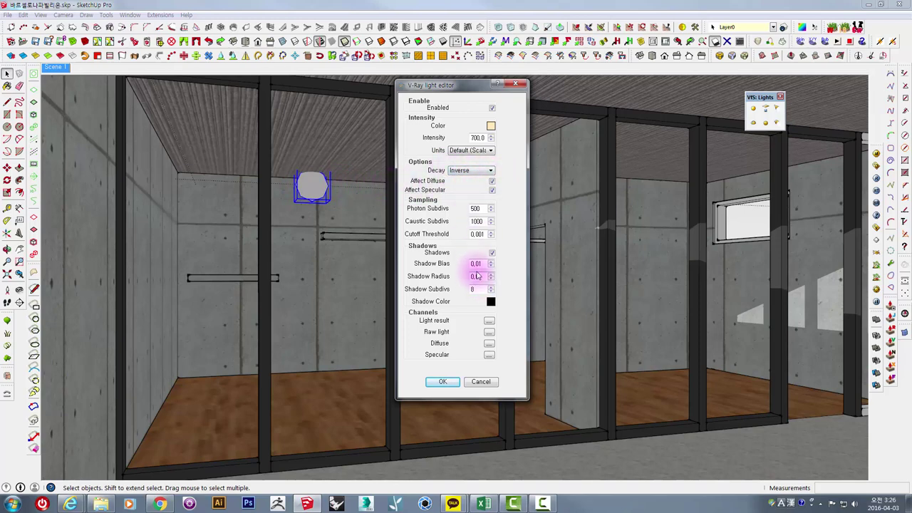
pyautogui.doubleClick(477, 277)
pyautogui.write('2')
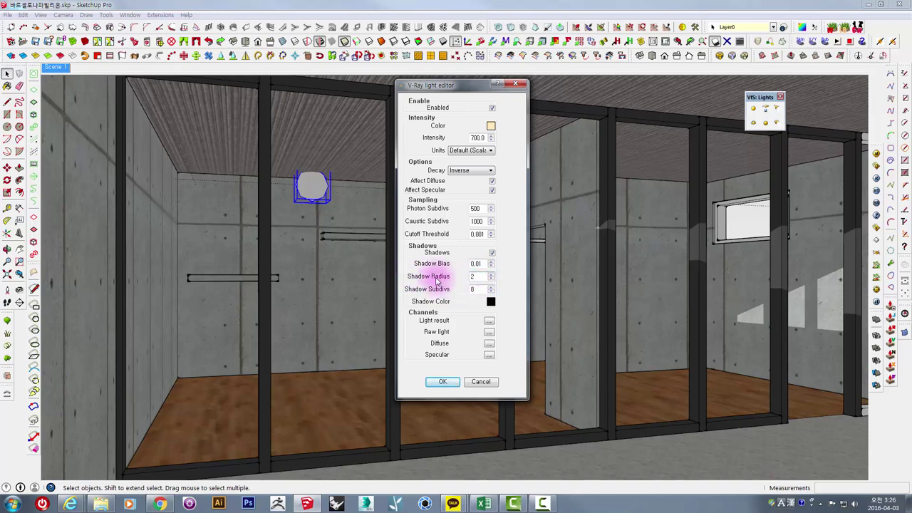
pyautogui.click(474, 278)
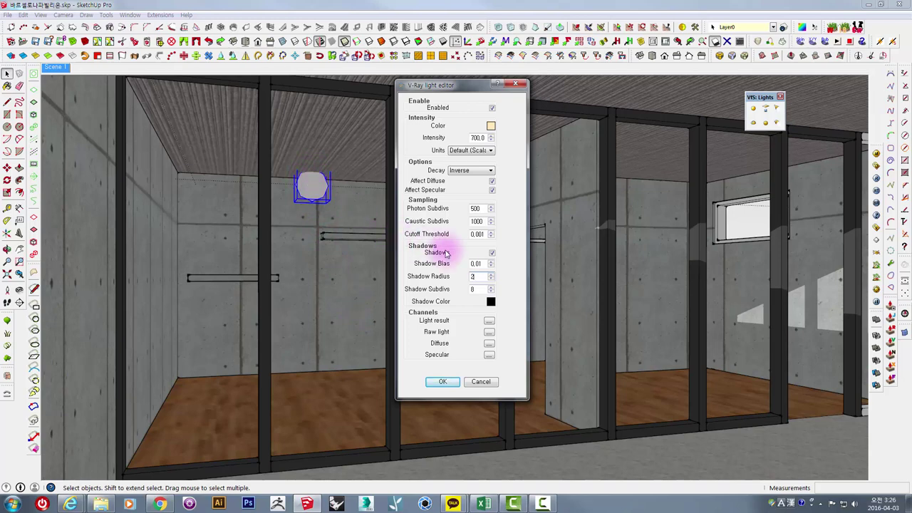
pyautogui.doubleClick(475, 276)
pyautogui.write('8')
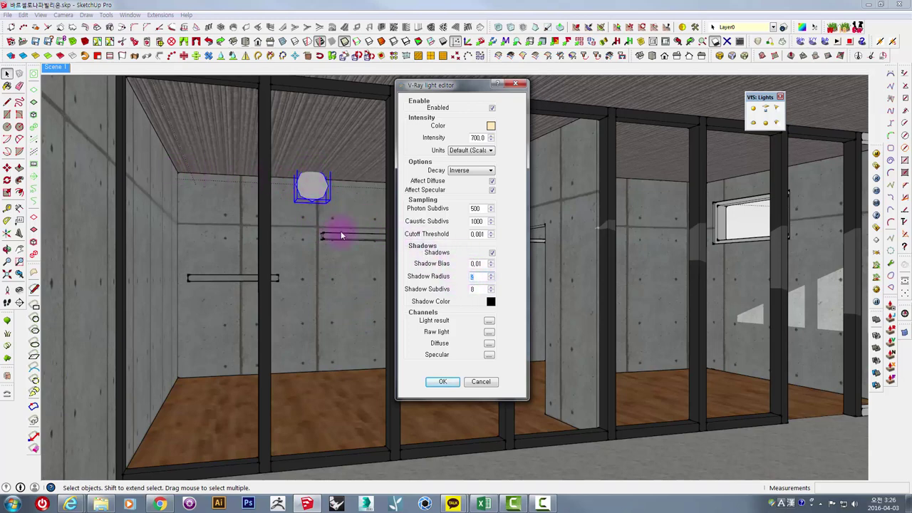
pyautogui.click(476, 277)
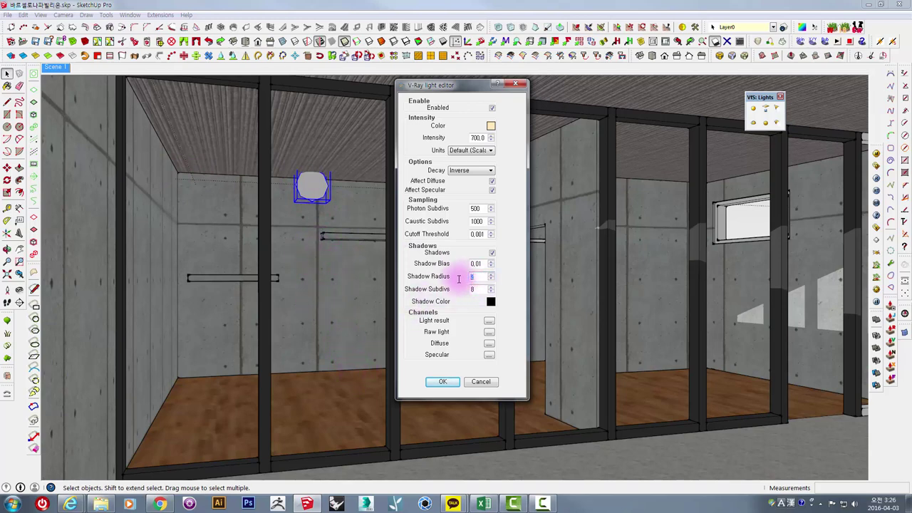
pyautogui.click(477, 277)
pyautogui.click(477, 277)
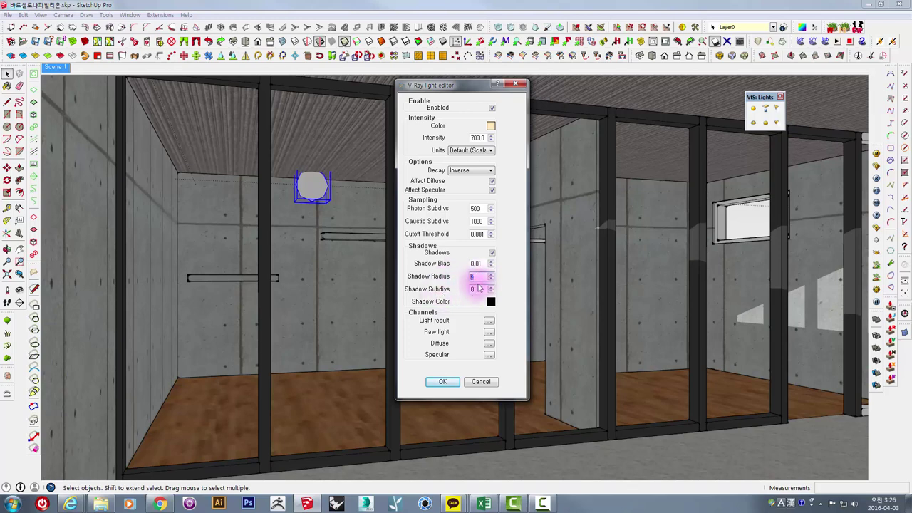
pyautogui.click(477, 276)
pyautogui.write('2')
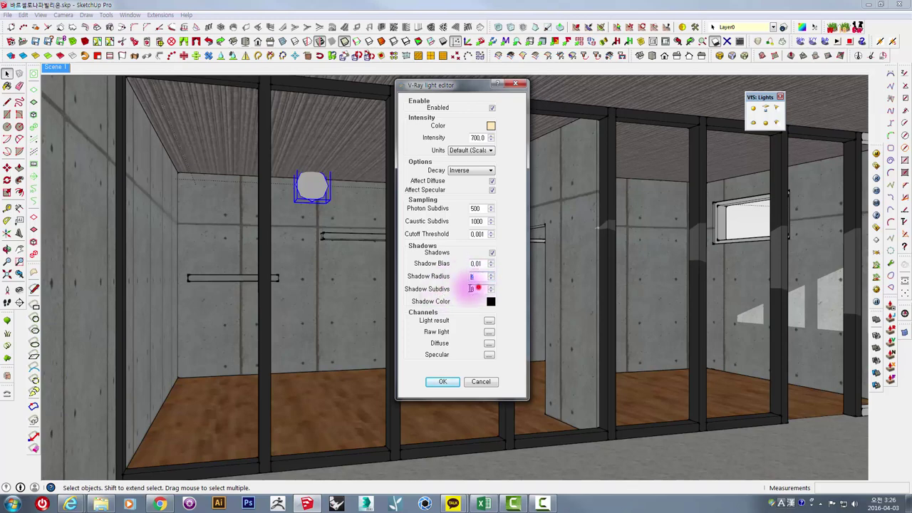
pyautogui.click(475, 288)
pyautogui.write('36')
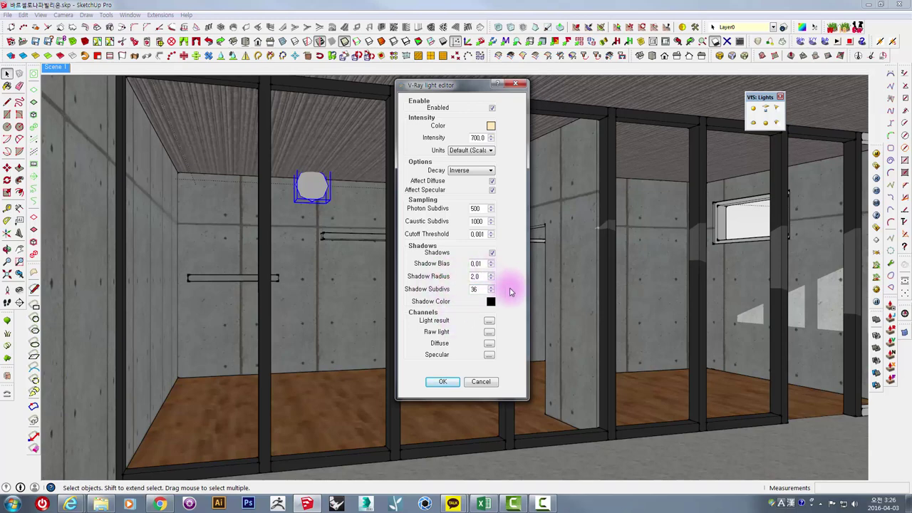
pyautogui.doubleClick(478, 289)
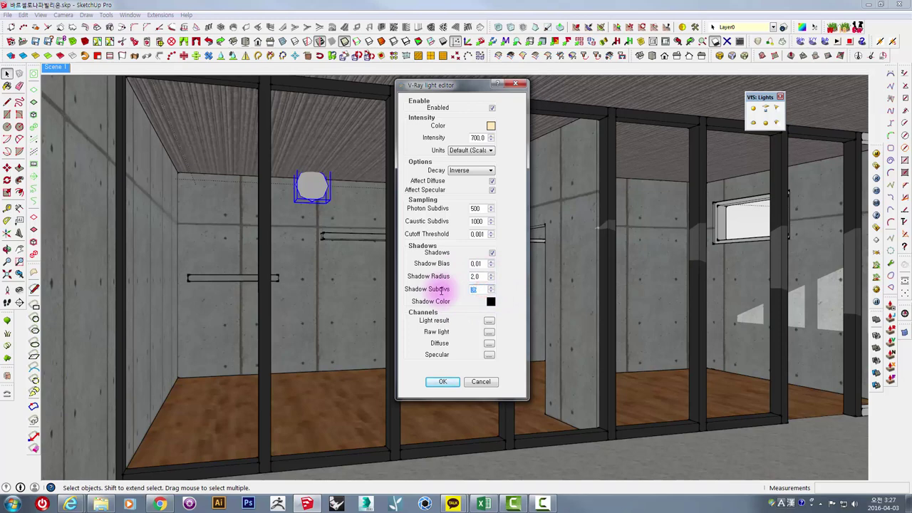
pyautogui.click(514, 212)
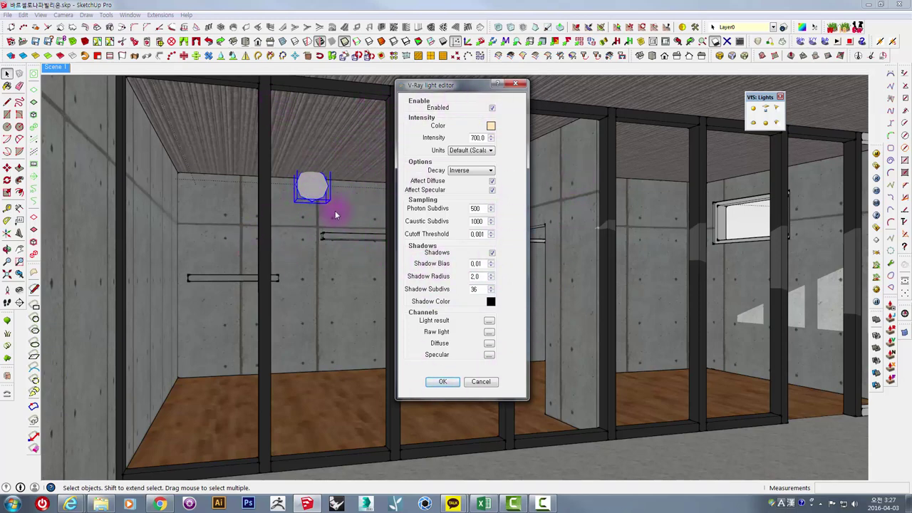
# - Apply the light settings, render at 1200 × 604, zoom to inspect the shelf, and reposition the frame buffer
pyautogui.click(441, 383)
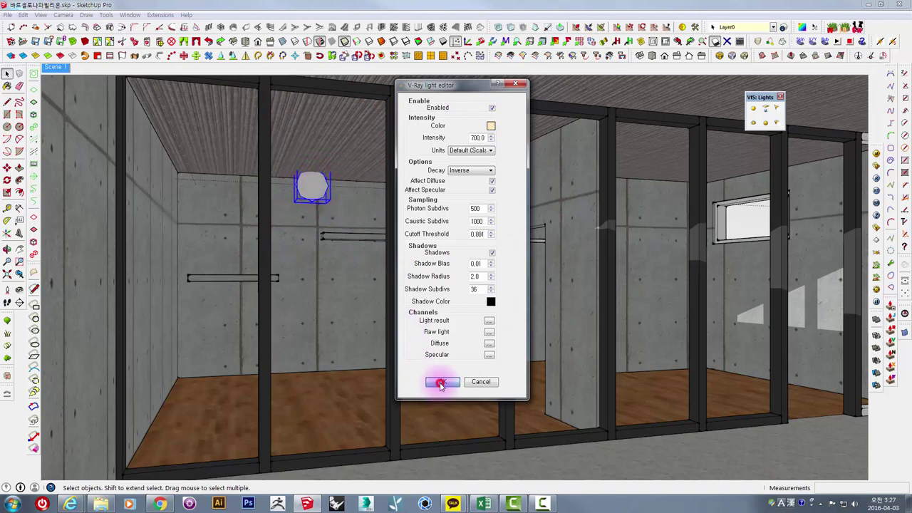
pyautogui.click(876, 178)
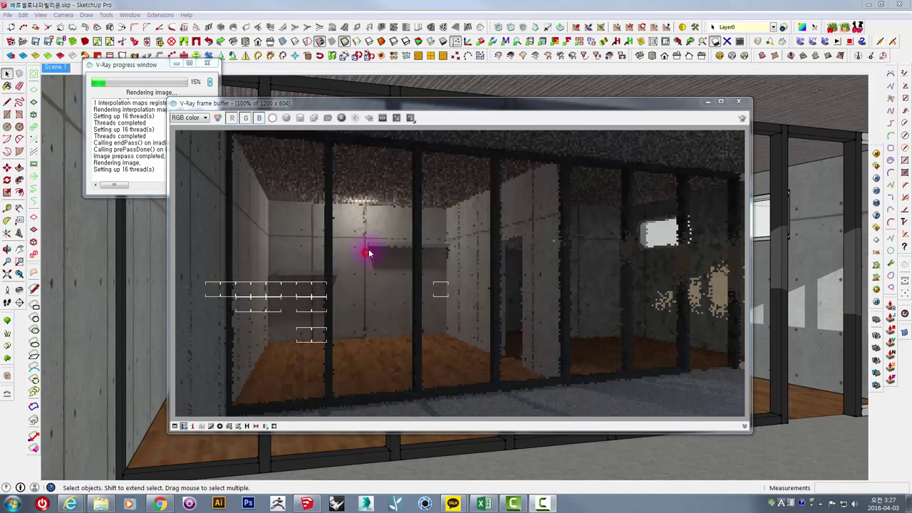
pyautogui.scroll(2, 369, 251)
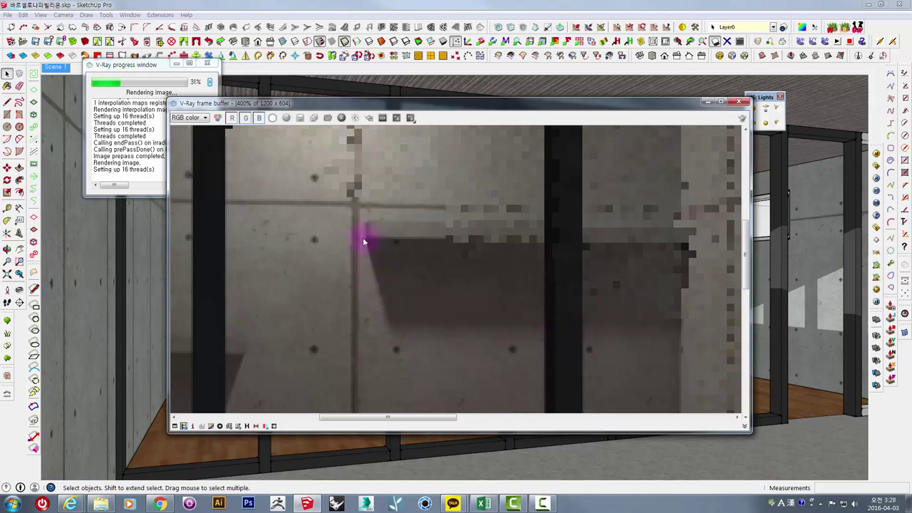
pyautogui.scroll(2, 419, 338)
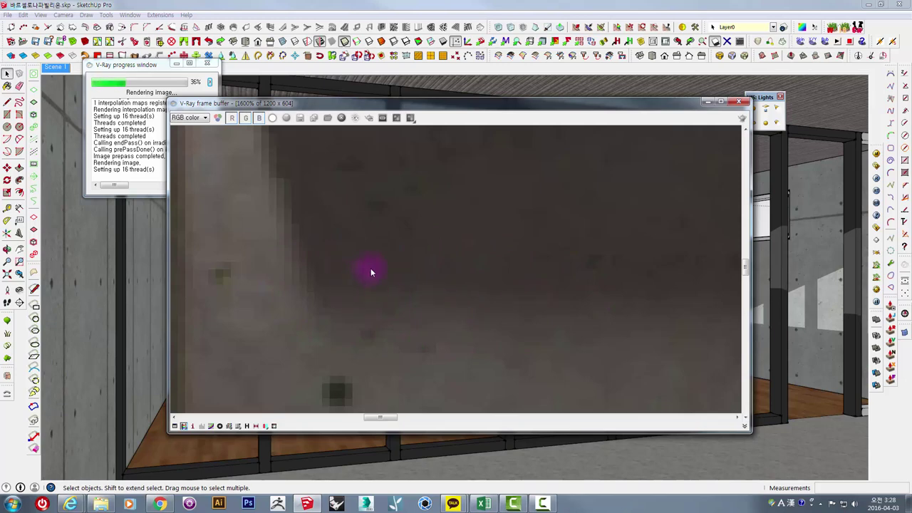
pyautogui.scroll(-2, 426, 286)
pyautogui.scroll(-1, 427, 286)
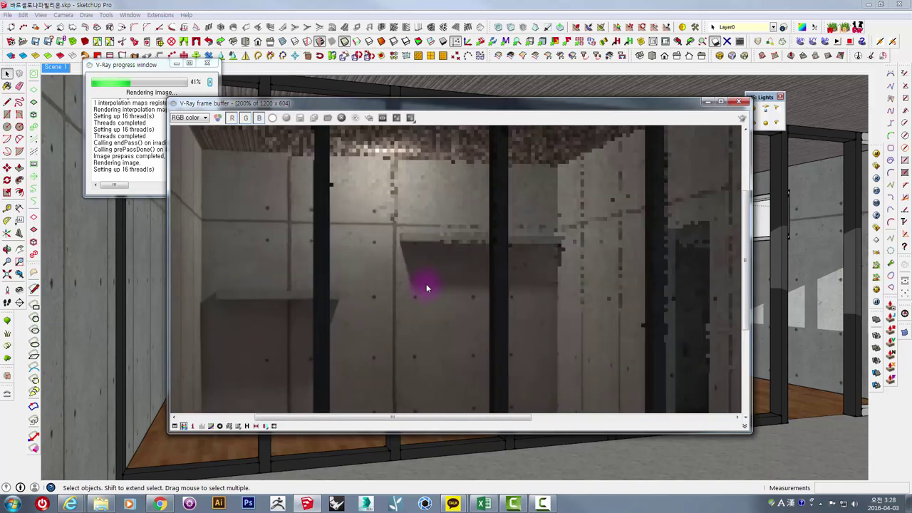
pyautogui.scroll(-1, 426, 284)
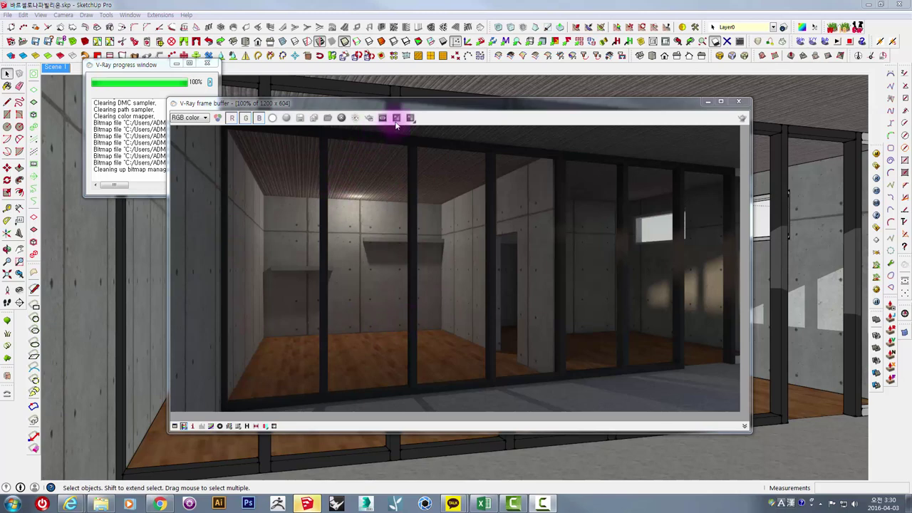
pyautogui.moveTo(424, 104); pyautogui.dragTo(395, 108)
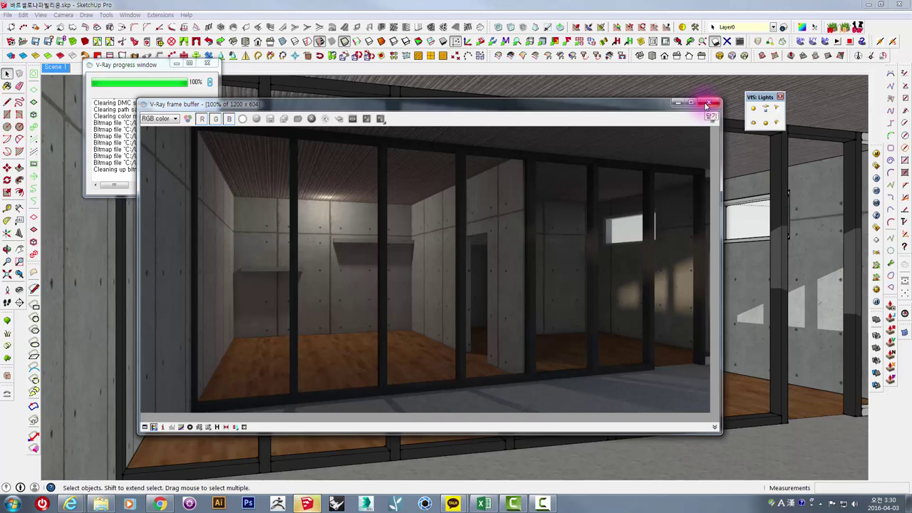
# - Close the finished render and delete the sphere light
pyautogui.click(708, 105)
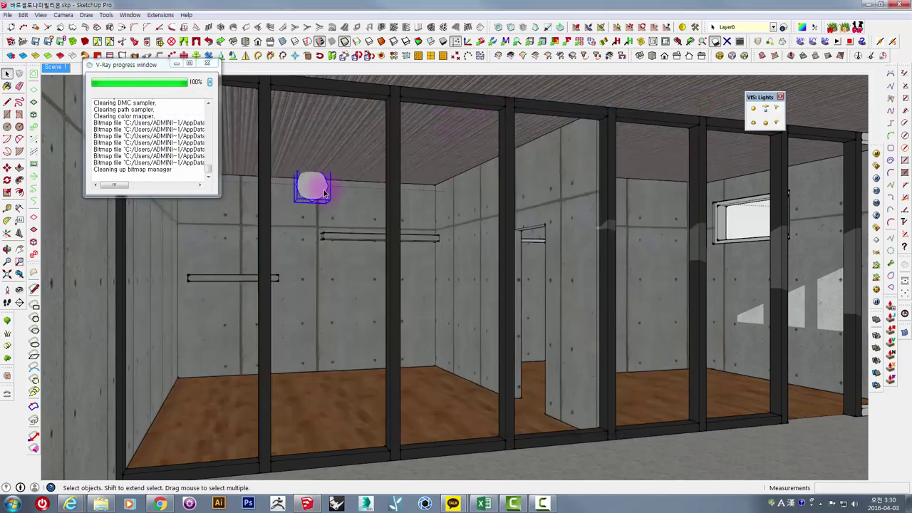
pyautogui.rightClick(318, 186)
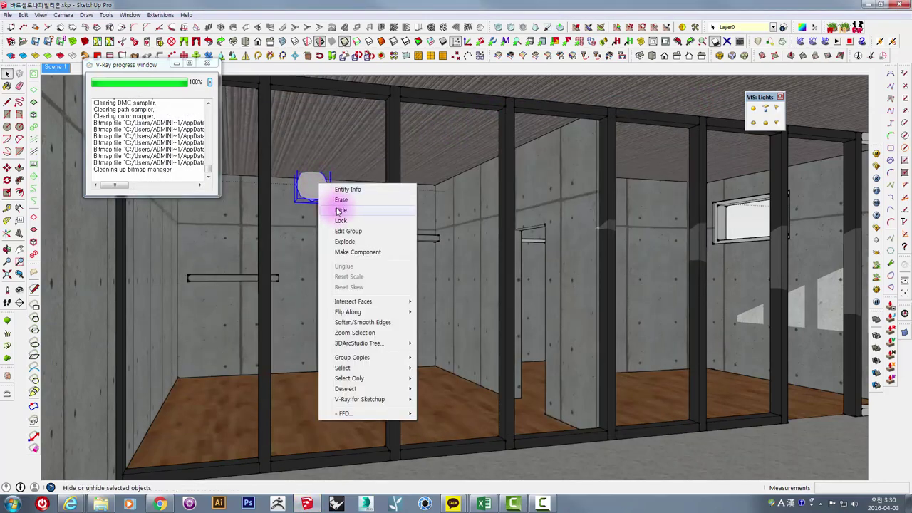
pyautogui.click(310, 199)
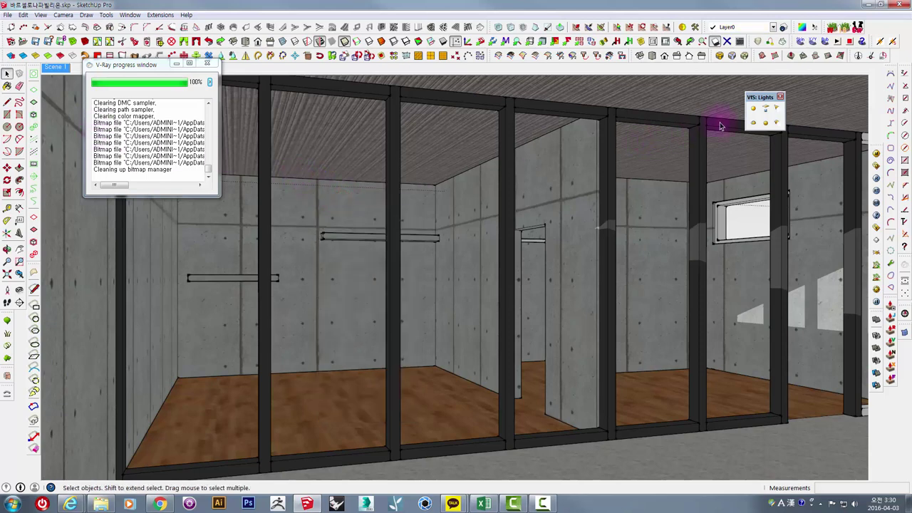
# - Place a V-Ray spot light at the ceiling near the back wall and render the scene
pyautogui.click(777, 109)
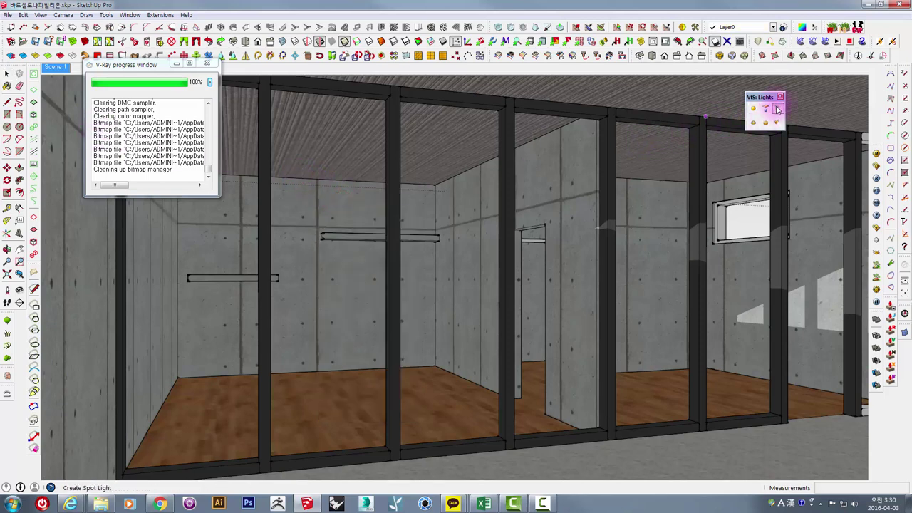
pyautogui.click(301, 188)
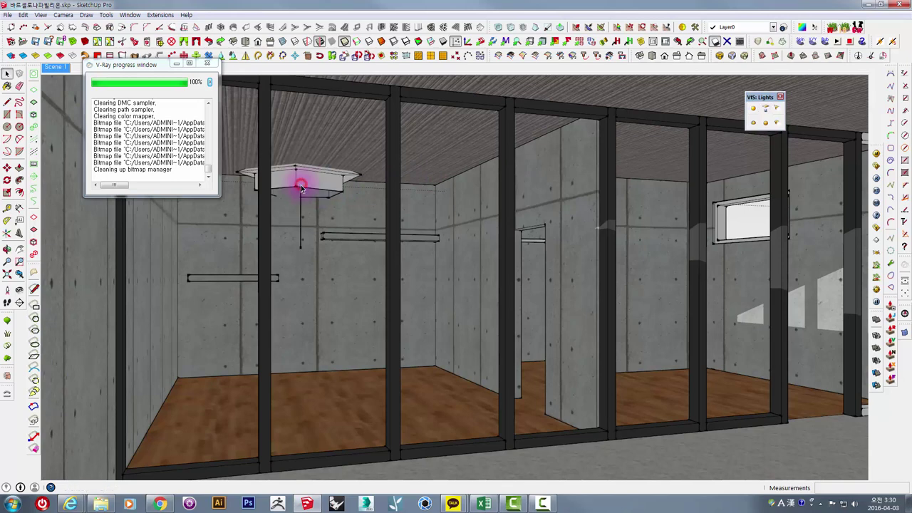
pyautogui.click(312, 183)
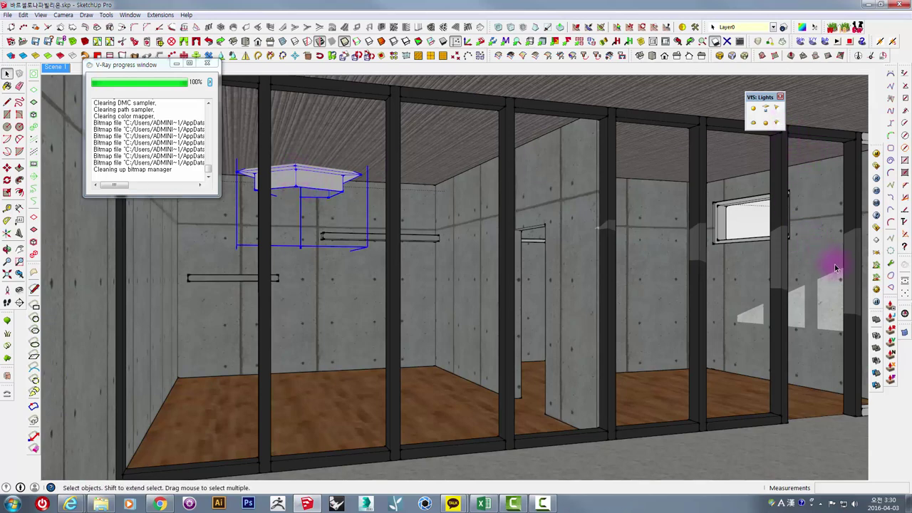
pyautogui.click(877, 179)
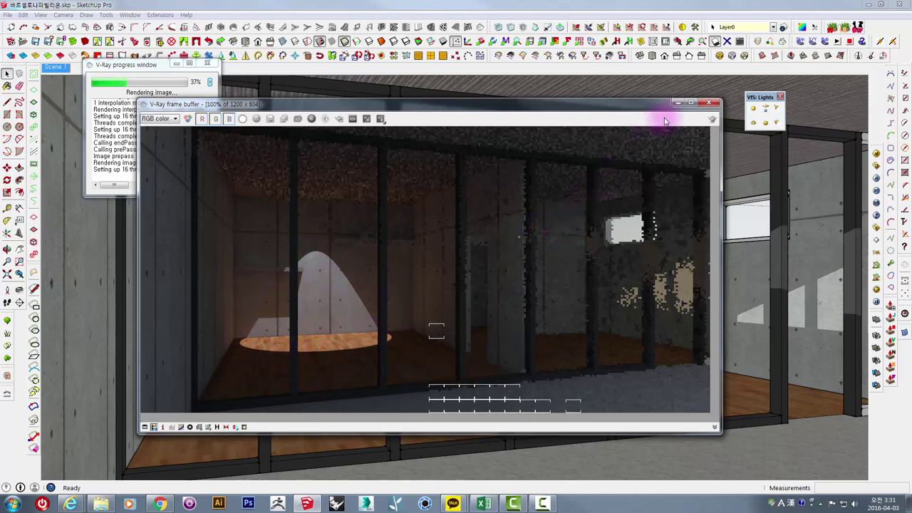
# - Close the render windows and open the spot light's V-Ray editor, enlarged to show all options
pyautogui.click(710, 104)
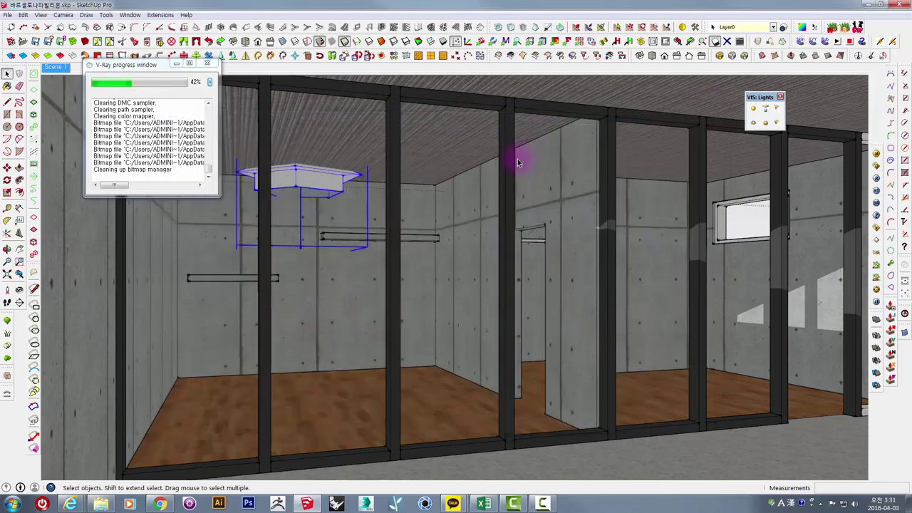
pyautogui.click(206, 63)
pyautogui.rightClick(290, 182)
pyautogui.moveTo(332, 393)
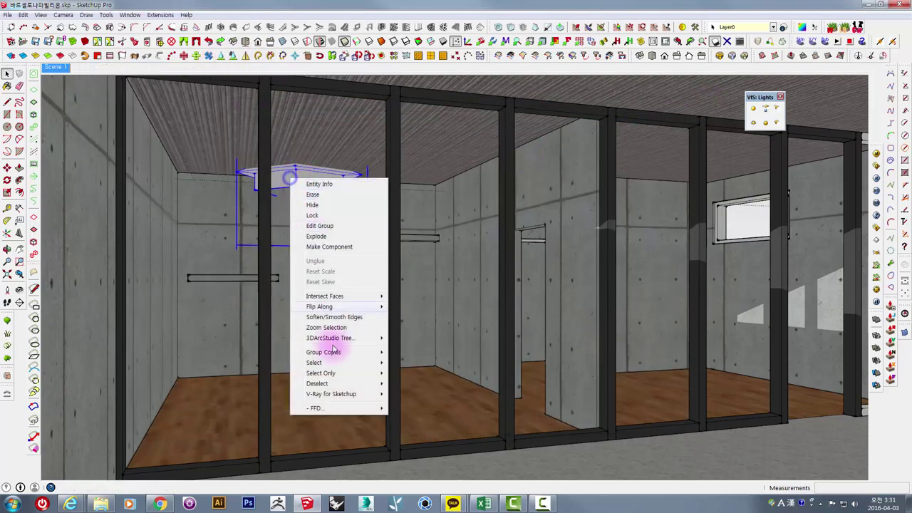
pyautogui.click(268, 396)
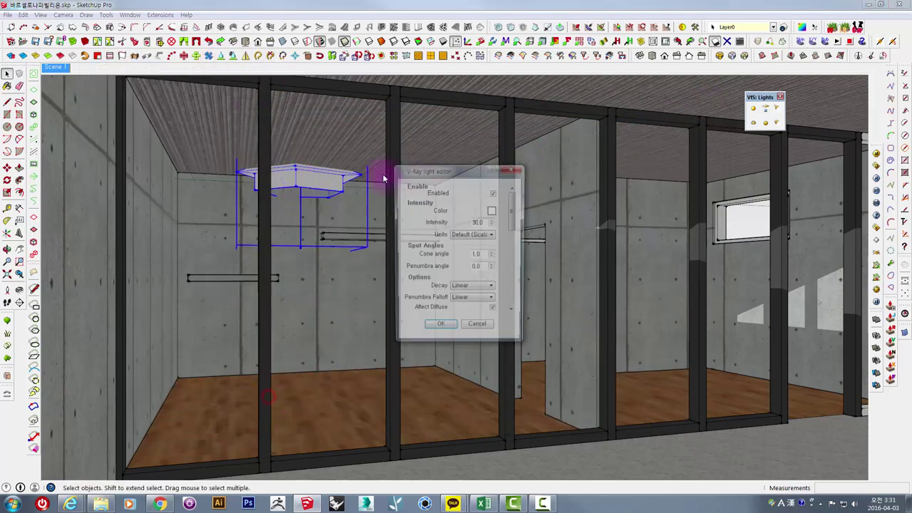
pyautogui.moveTo(418, 165); pyautogui.dragTo(402, 108)
pyautogui.moveTo(467, 290)
pyautogui.mouseDown()
pyautogui.moveTo(474, 356)
pyautogui.moveTo(463, 433)
pyautogui.mouseUp()
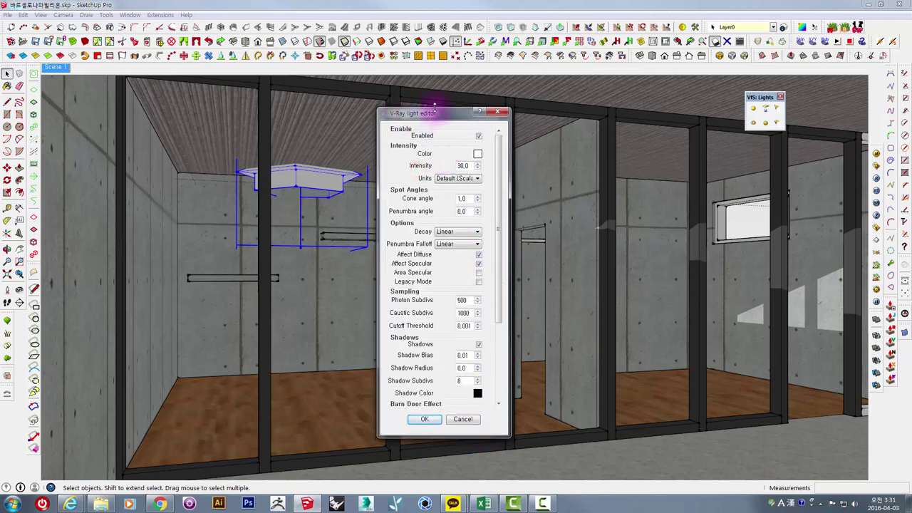
pyautogui.moveTo(430, 107); pyautogui.dragTo(430, 79)
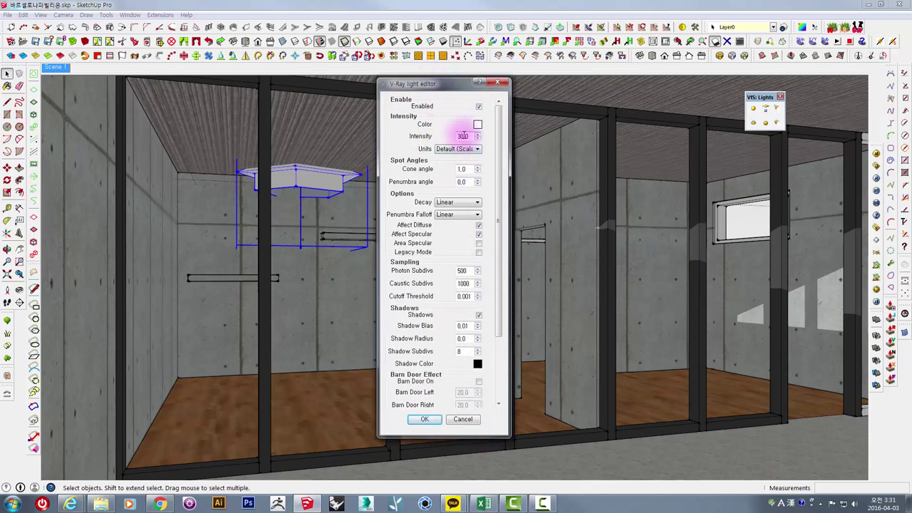
# - Set the spot light's decay to Inverse and its cone angle to 1.5
pyautogui.moveTo(467, 136); pyautogui.dragTo(440, 137)
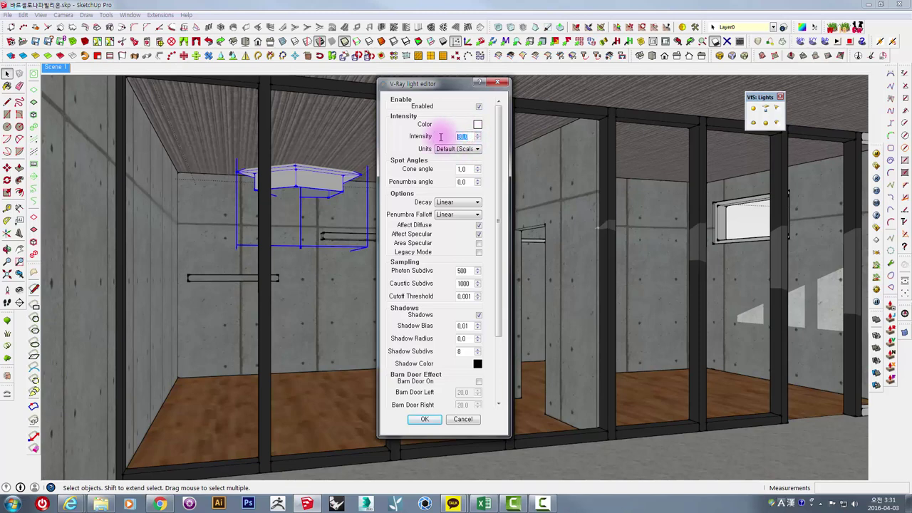
pyautogui.click(448, 205)
pyautogui.click(445, 210)
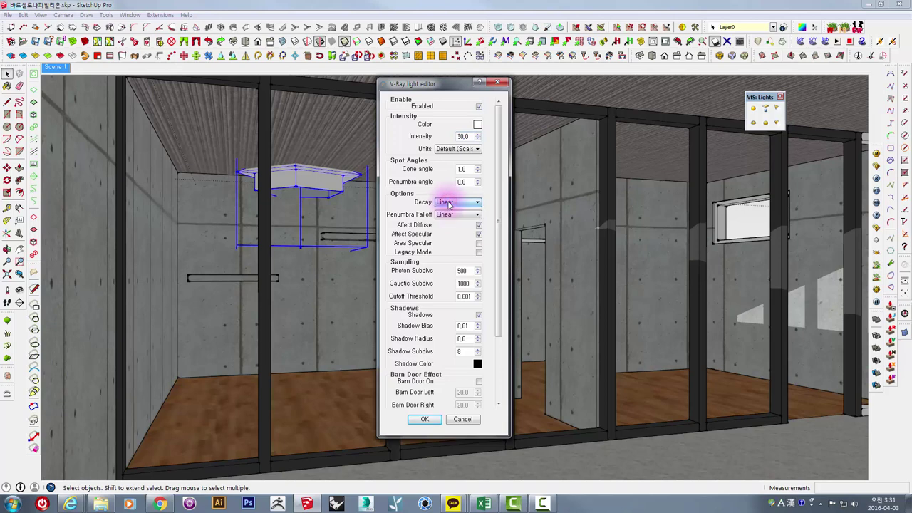
pyautogui.click(448, 203)
pyautogui.click(449, 216)
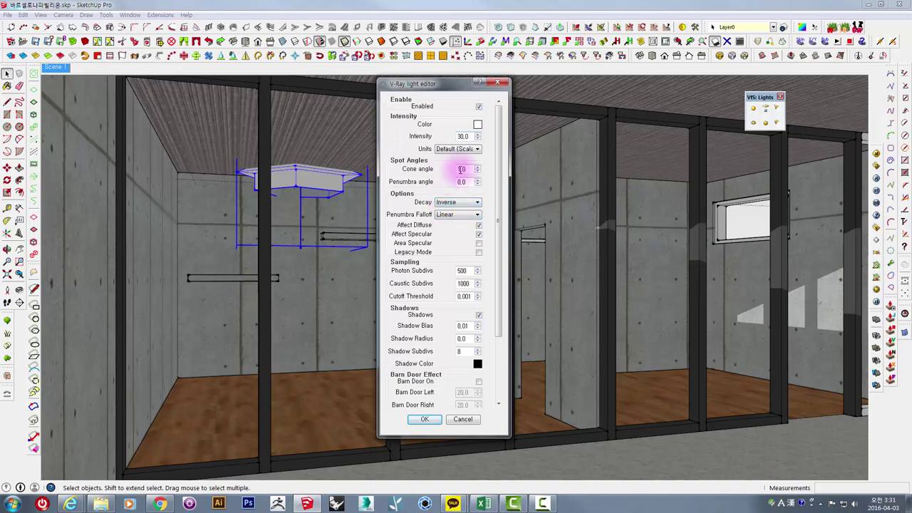
pyautogui.click(464, 169)
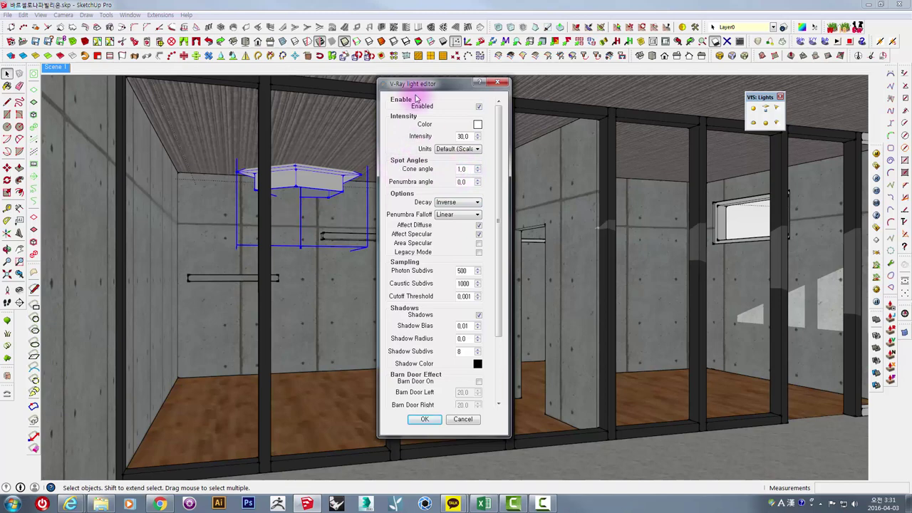
pyautogui.moveTo(417, 84); pyautogui.dragTo(519, 86)
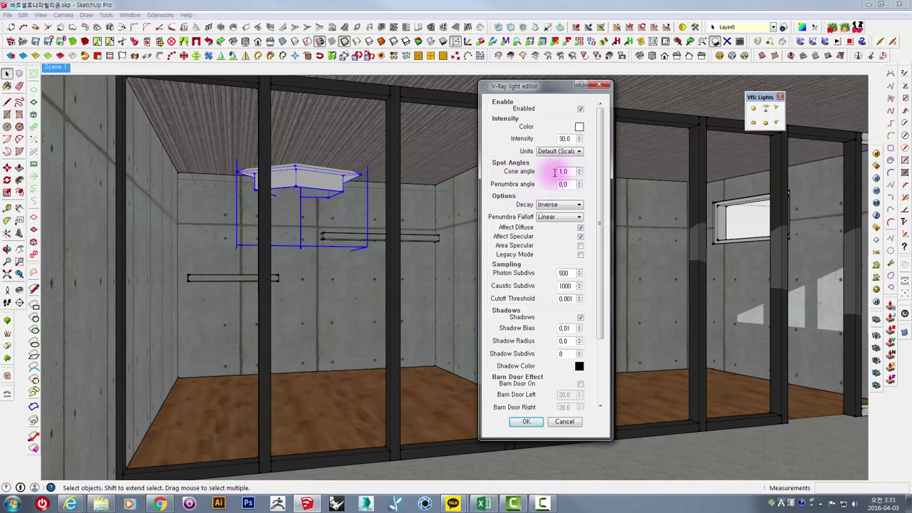
pyautogui.doubleClick(554, 172)
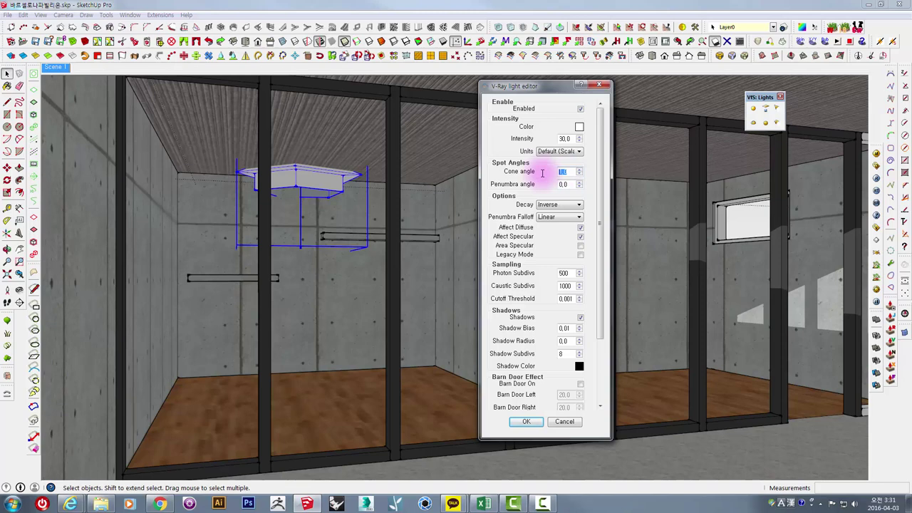
pyautogui.doubleClick(569, 171)
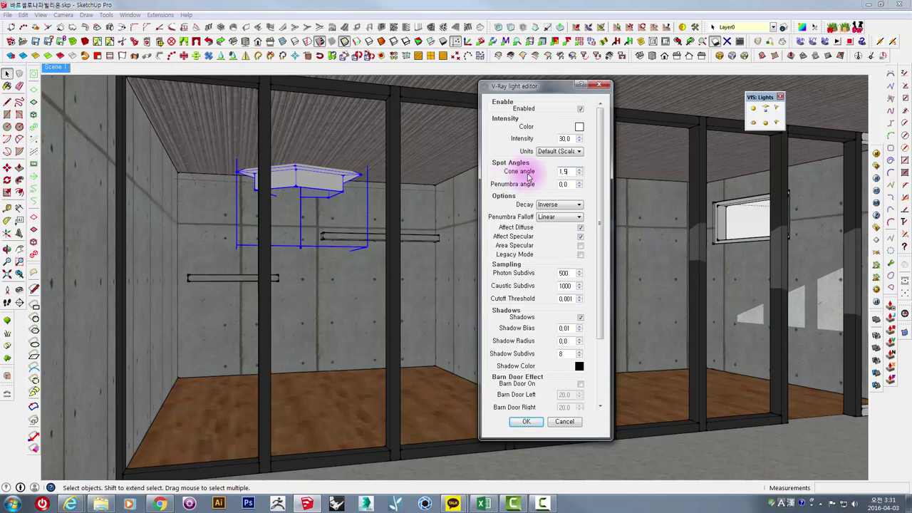
pyautogui.click(524, 172)
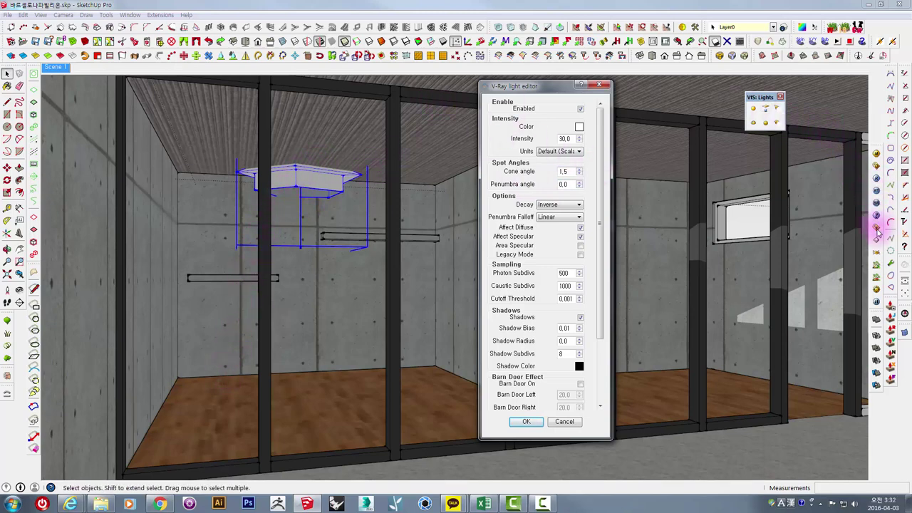
# - Apply the spot light changes and review the last render before closing it
pyautogui.click(526, 421)
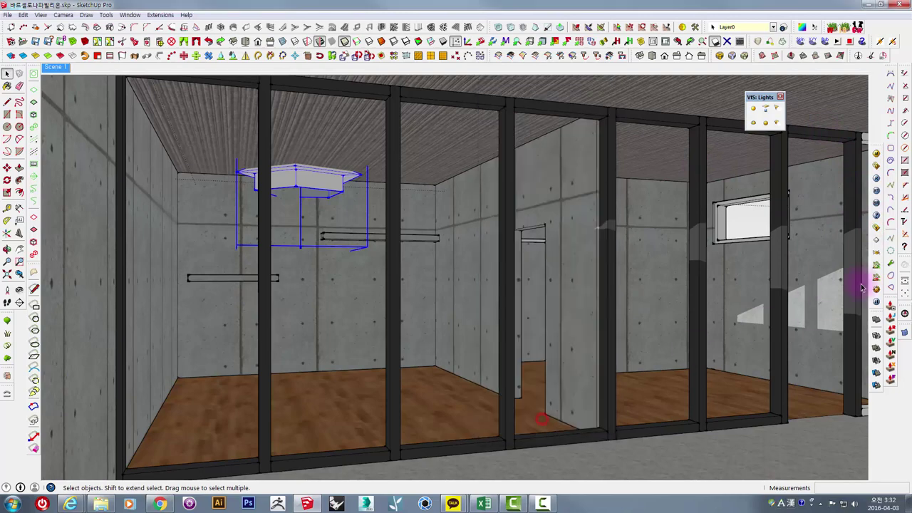
pyautogui.click(875, 233)
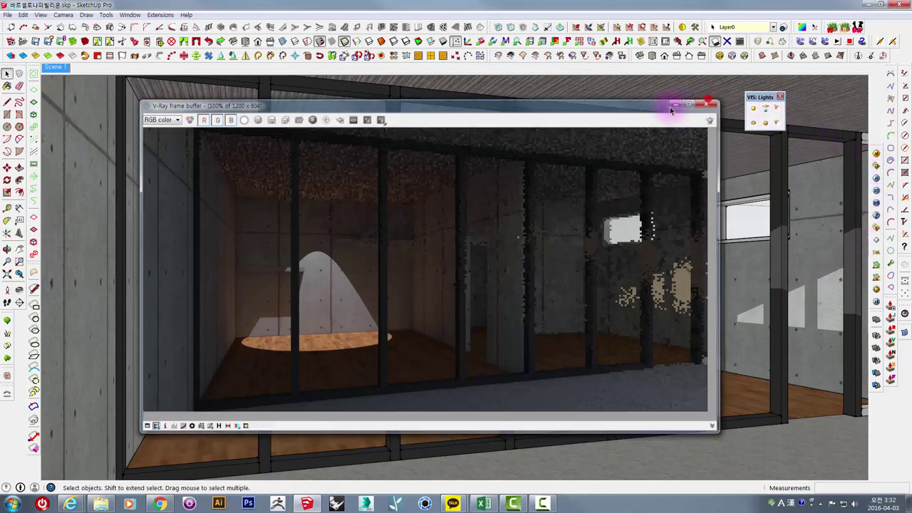
pyautogui.click(709, 102)
# - Set the spot light's intensity to 600, keeping Inverse decay, and apply the settings
pyautogui.rightClick(304, 184)
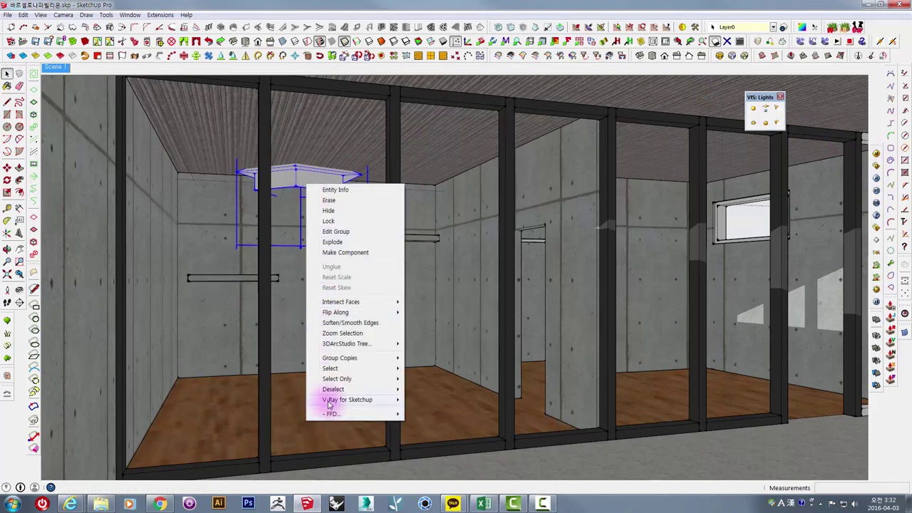
pyautogui.click(277, 400)
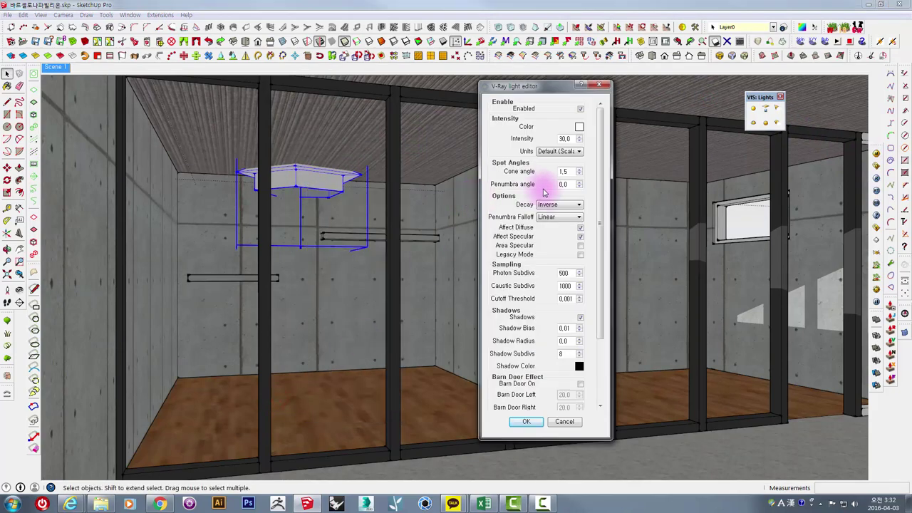
pyautogui.click(564, 184)
pyautogui.write('0,3')
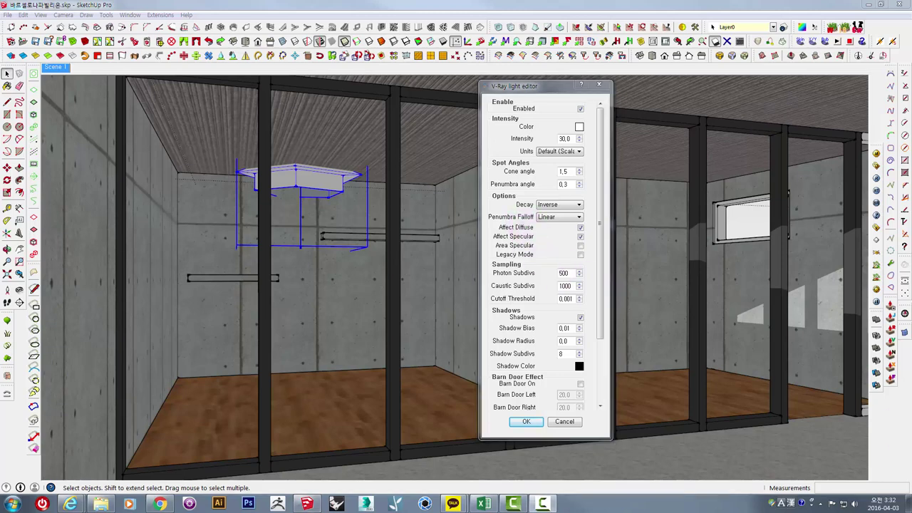
pyautogui.click(548, 206)
pyautogui.click(547, 206)
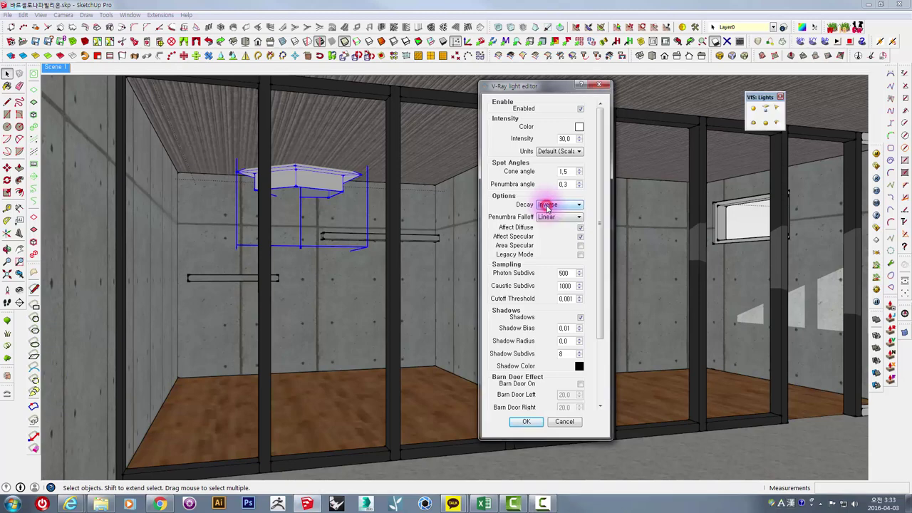
pyautogui.doubleClick(574, 138)
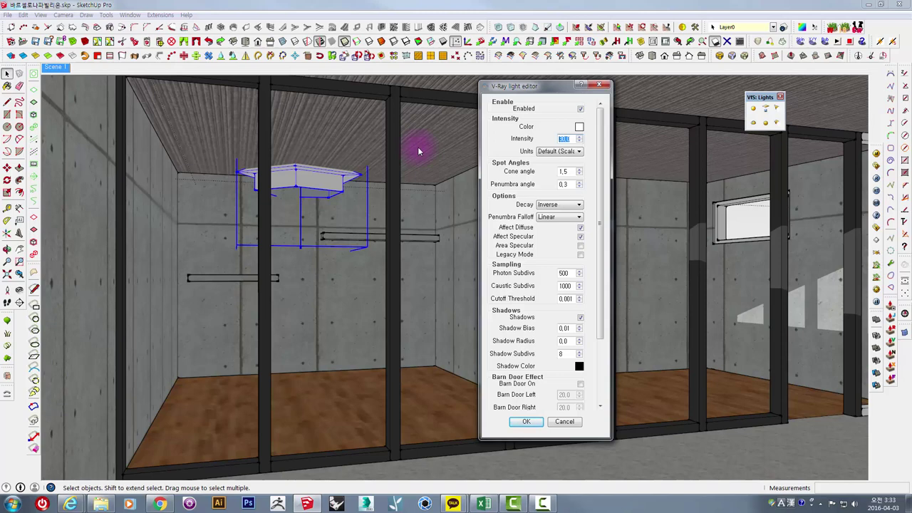
pyautogui.write('600')
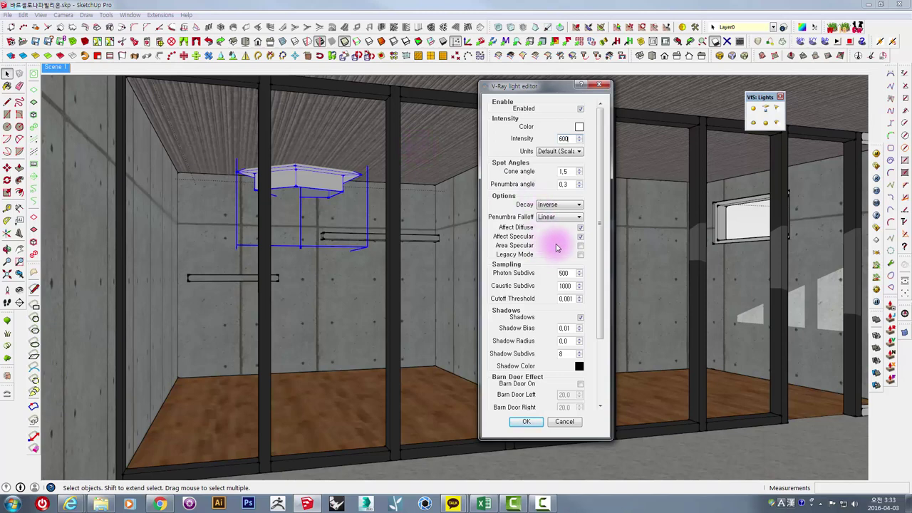
pyautogui.click(567, 341)
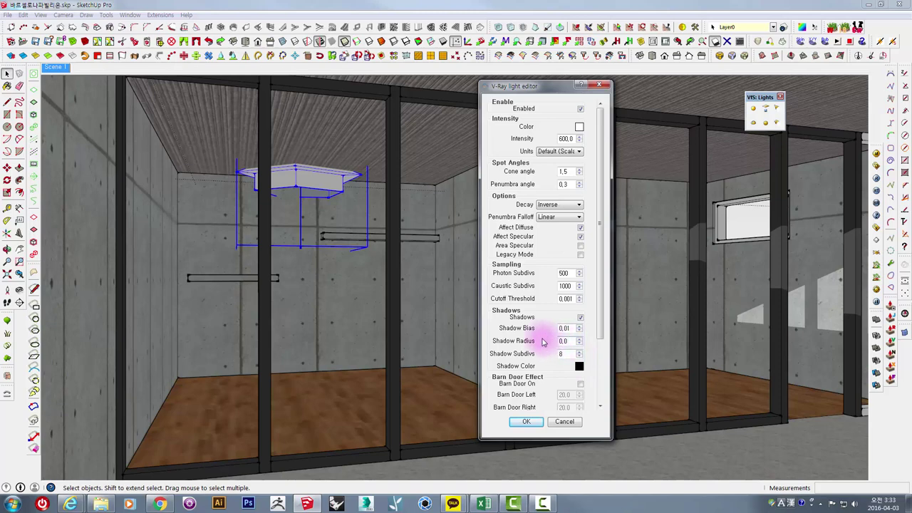
pyautogui.moveTo(567, 341); pyautogui.dragTo(534, 341)
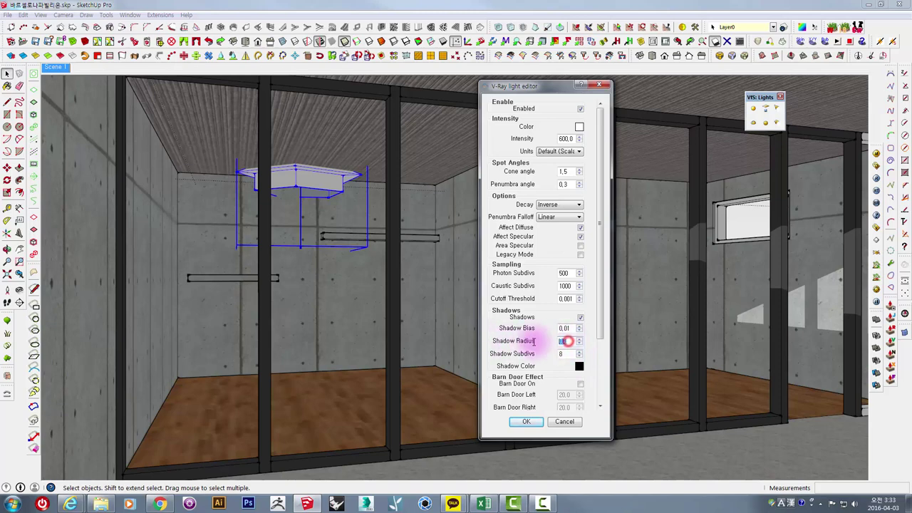
pyautogui.write('2')
pyautogui.press('Return')
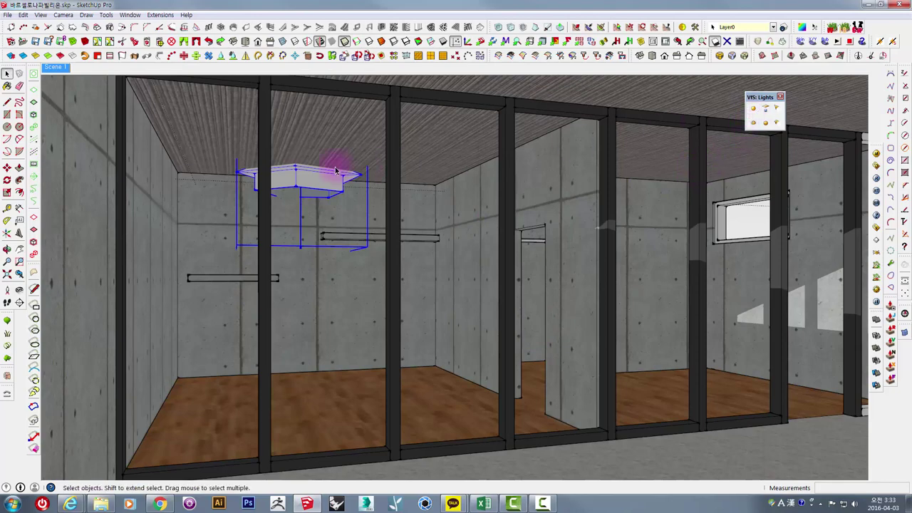
# - Set the spot light's shadow subdivs to 24, apply, and reopen its V-Ray light editor
pyautogui.rightClick(314, 174)
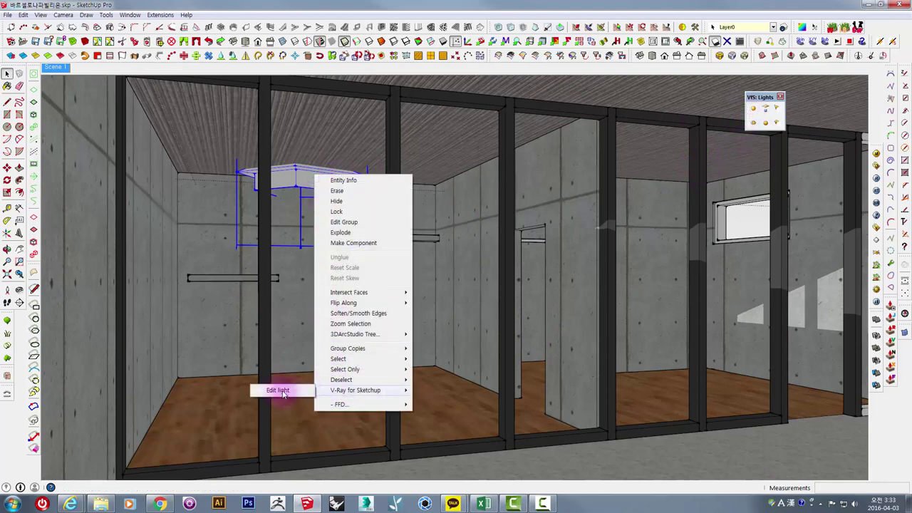
pyautogui.click(285, 390)
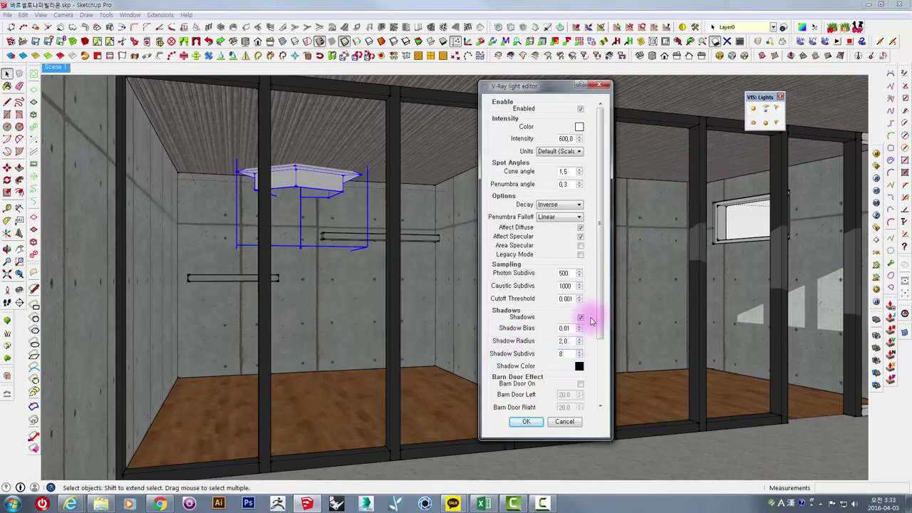
pyautogui.moveTo(600, 313); pyautogui.dragTo(598, 361)
pyautogui.doubleClick(567, 292)
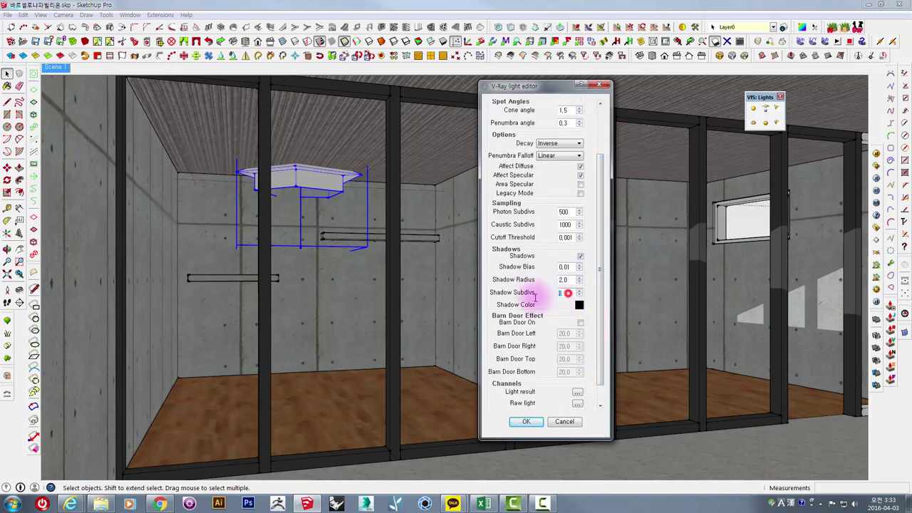
pyautogui.write('24')
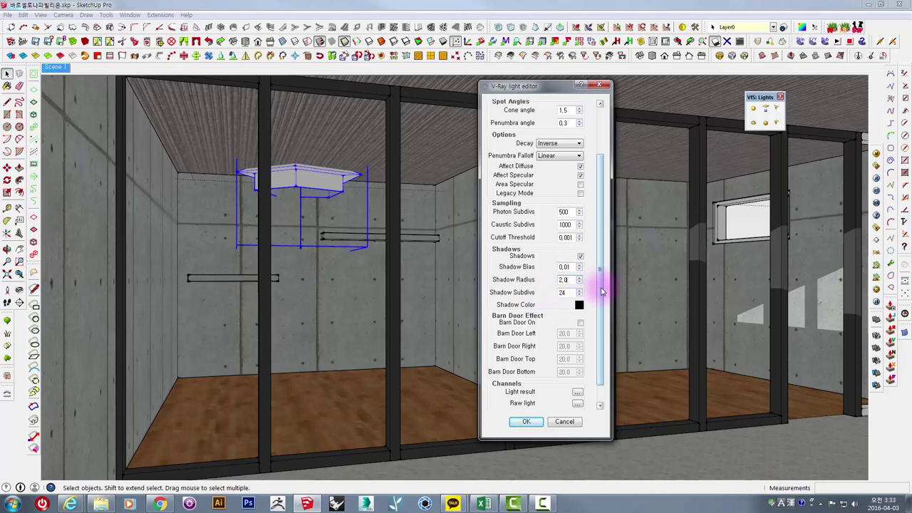
pyautogui.doubleClick(563, 294)
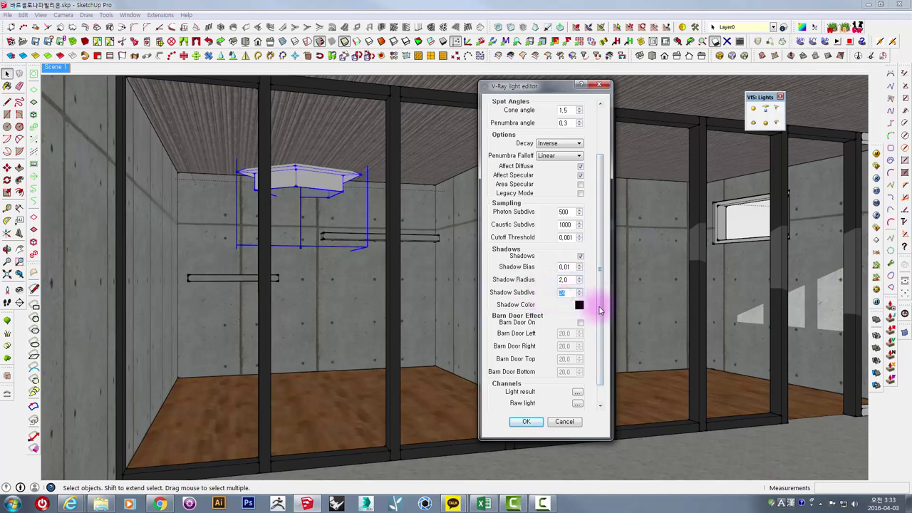
pyautogui.moveTo(600, 311)
pyautogui.mouseDown()
pyautogui.moveTo(602, 361)
pyautogui.moveTo(608, 242)
pyautogui.mouseUp()
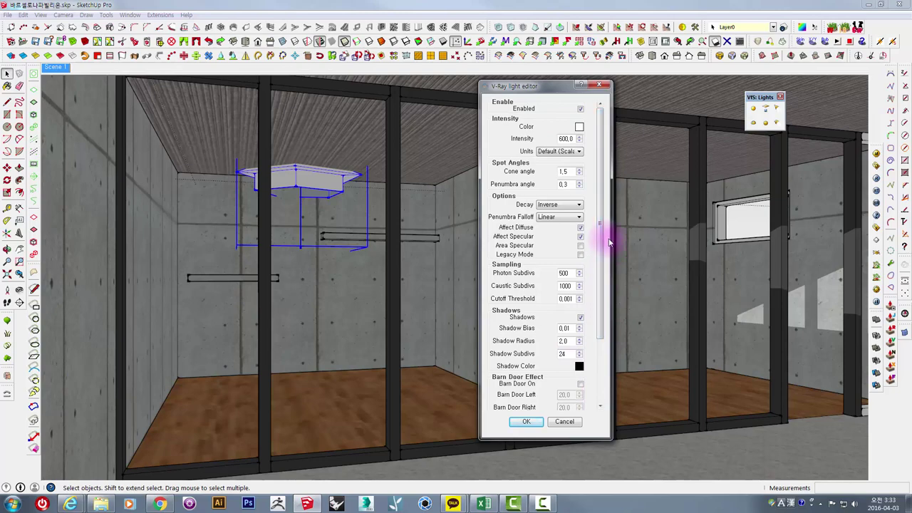
pyautogui.click(527, 420)
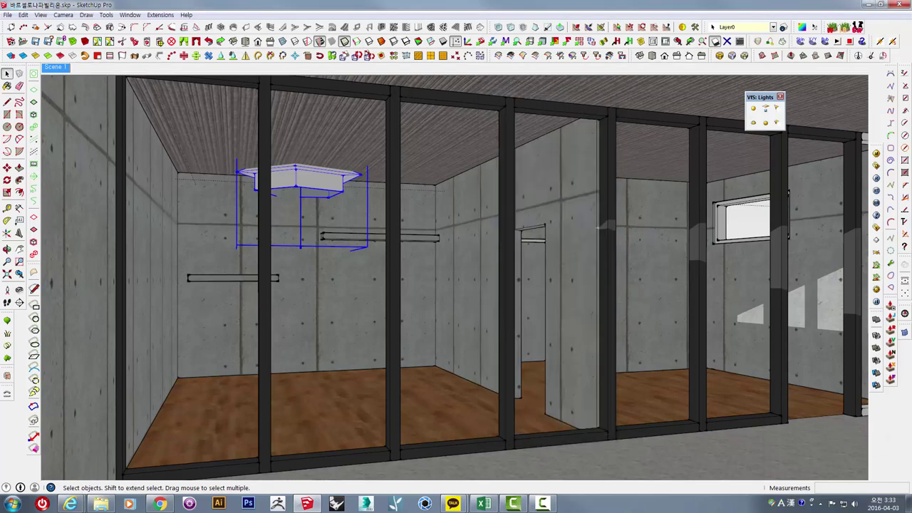
pyautogui.click(540, 363)
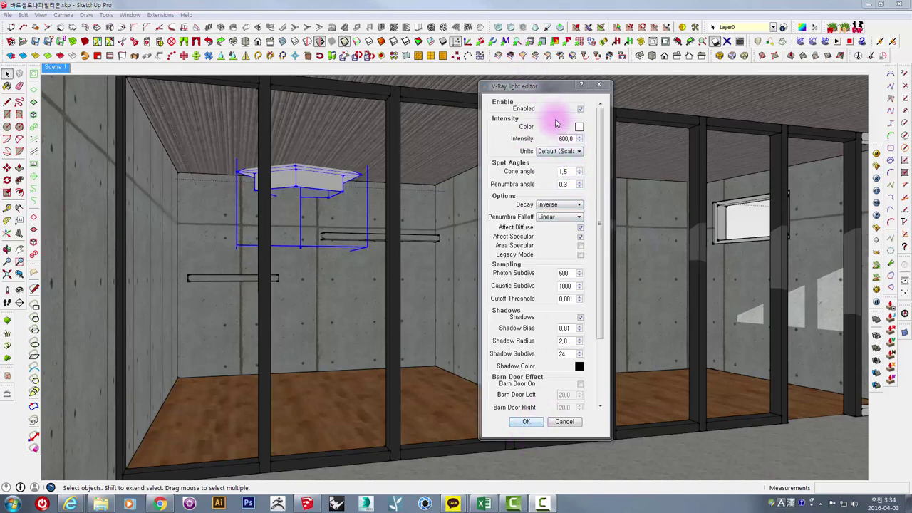
# - Tint the spot light a pale cyan (RGB 234, 255, 255) and apply the light settings
pyautogui.click(580, 129)
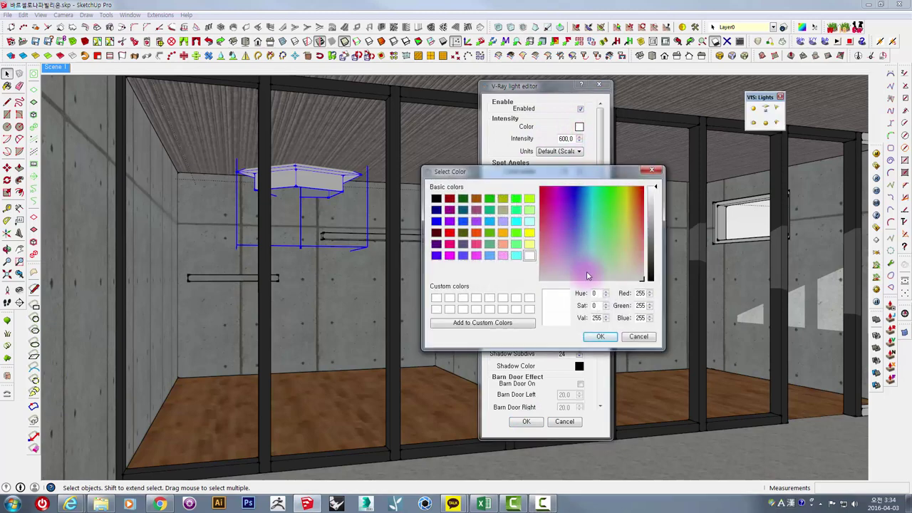
pyautogui.click(588, 265)
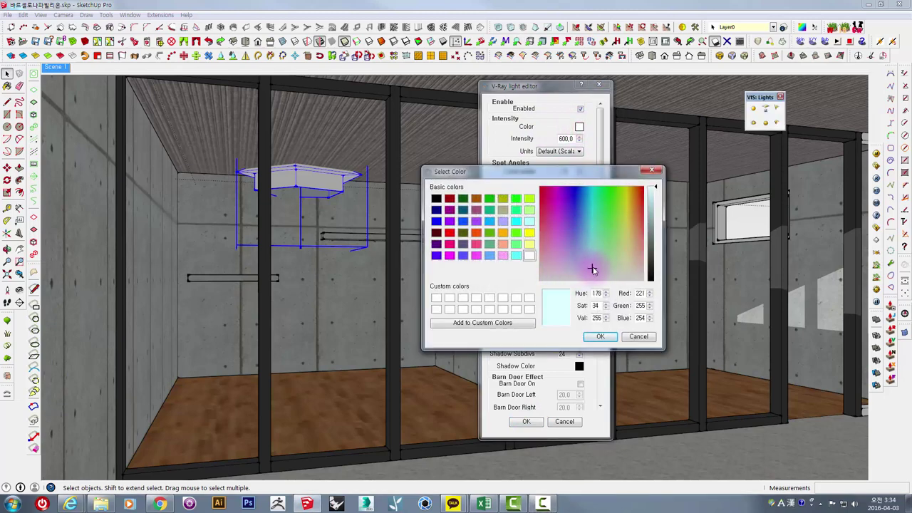
pyautogui.moveTo(590, 269); pyautogui.dragTo(587, 264)
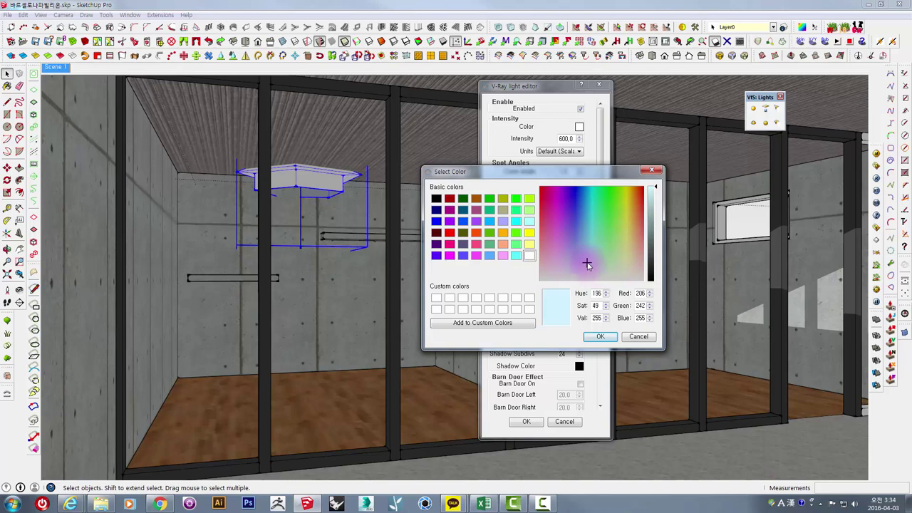
pyautogui.click(600, 336)
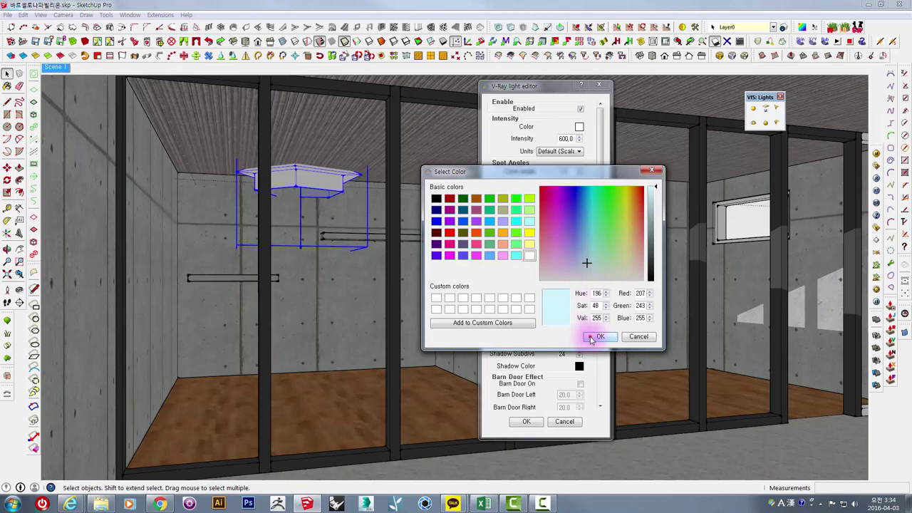
pyautogui.click(526, 422)
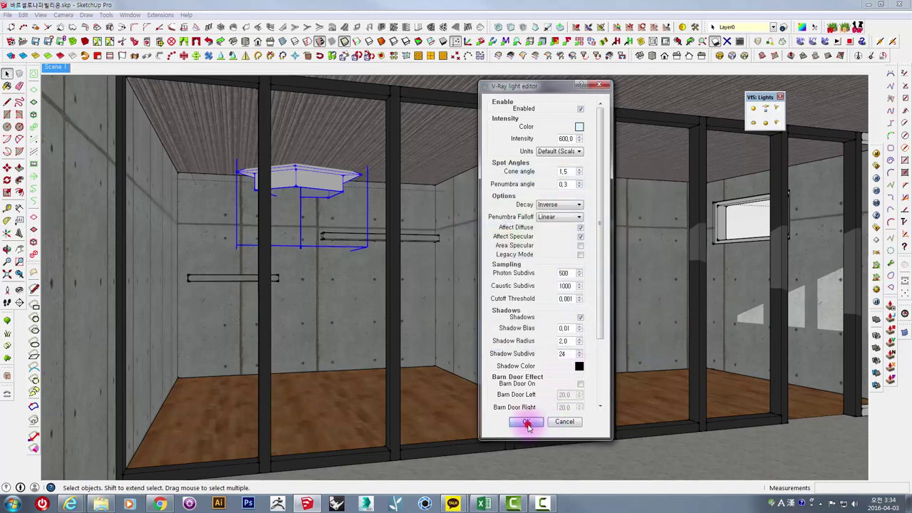
pyautogui.click(579, 127)
pyautogui.click(594, 270)
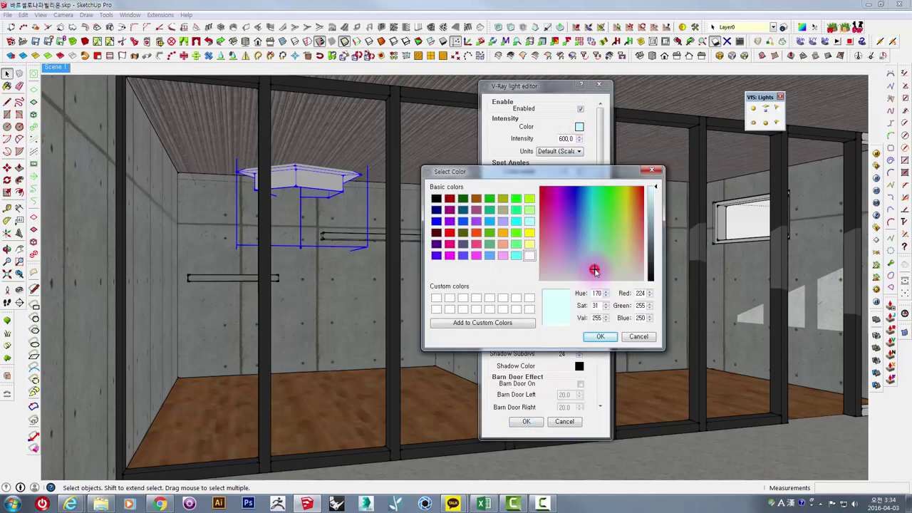
pyautogui.click(587, 338)
pyautogui.click(525, 421)
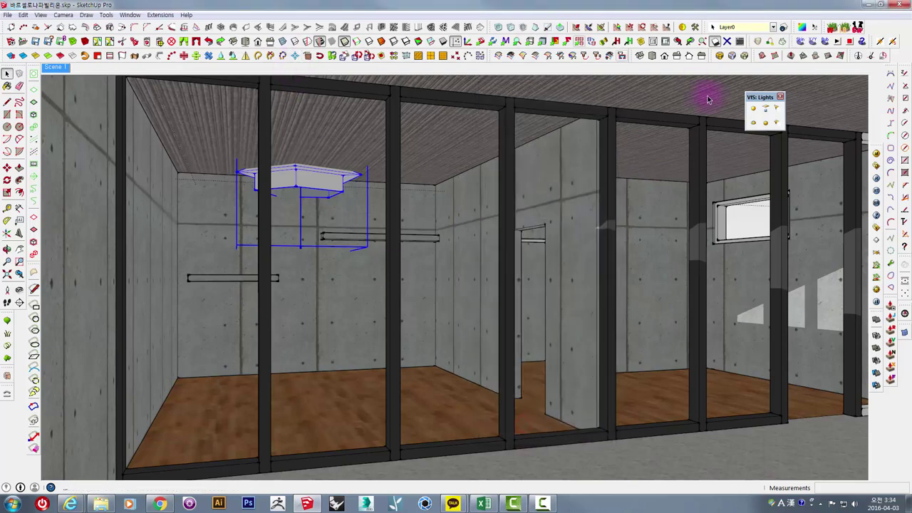
# - Run a V-Ray render, inspect the cyan-lit concrete wall up close, then close the frame buffer
pyautogui.click(876, 177)
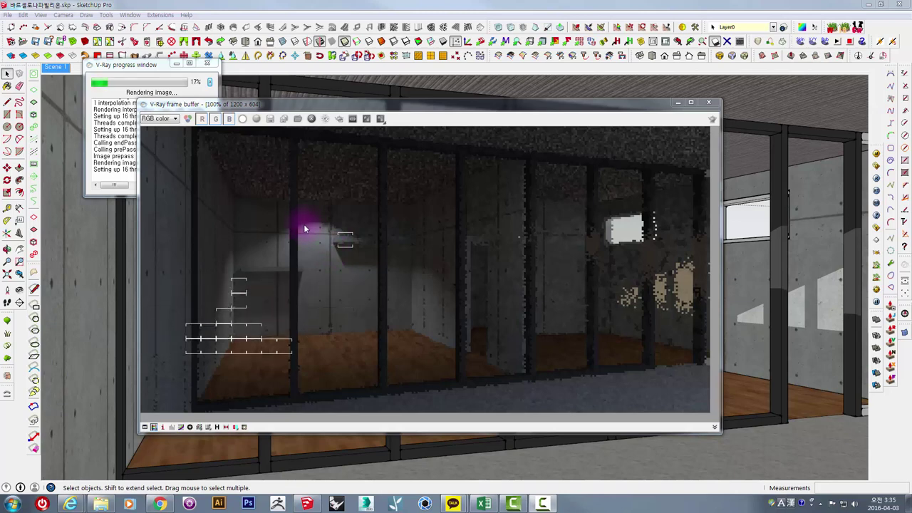
pyautogui.scroll(2, 306, 227)
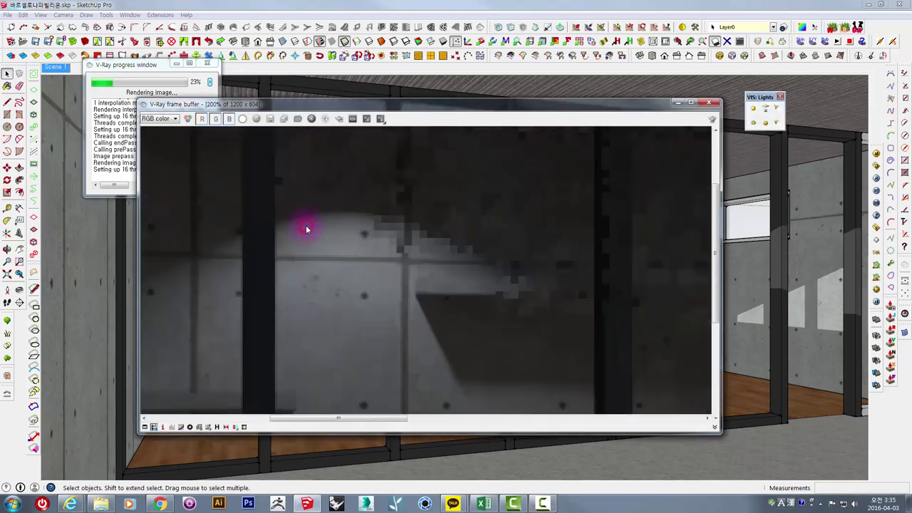
pyautogui.scroll(-1, 281, 213)
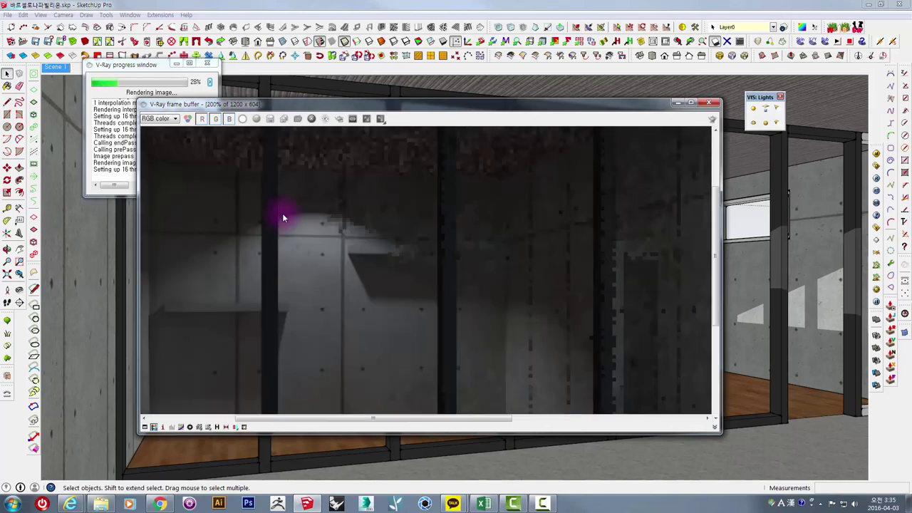
pyautogui.moveTo(282, 213); pyautogui.dragTo(371, 230, button='middle')
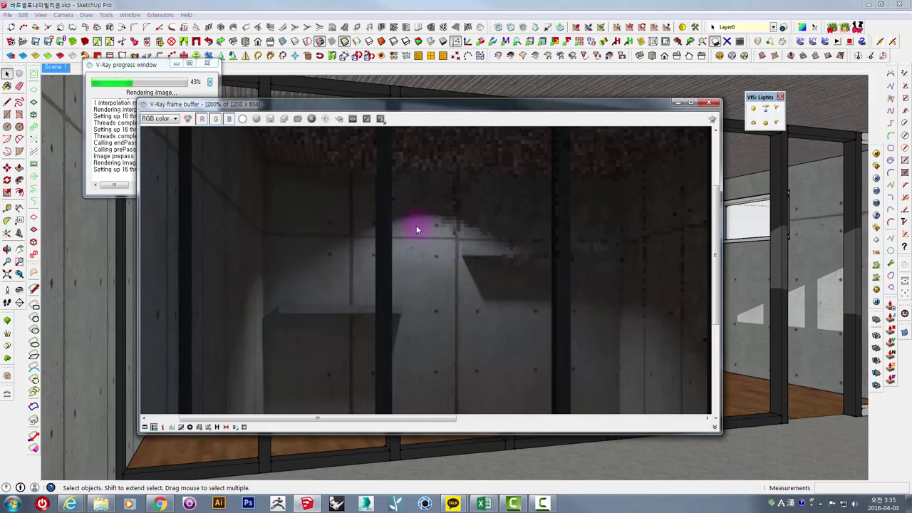
pyautogui.scroll(-2, 416, 225)
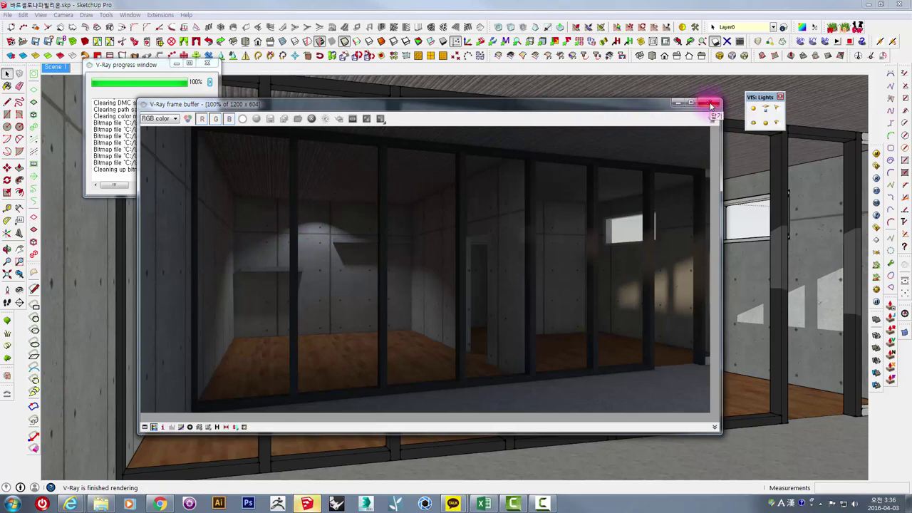
pyautogui.click(711, 105)
pyautogui.click(312, 184)
# - Reopen the spot light's V-Ray editor and change its Intensity to 900
pyautogui.rightClick(312, 183)
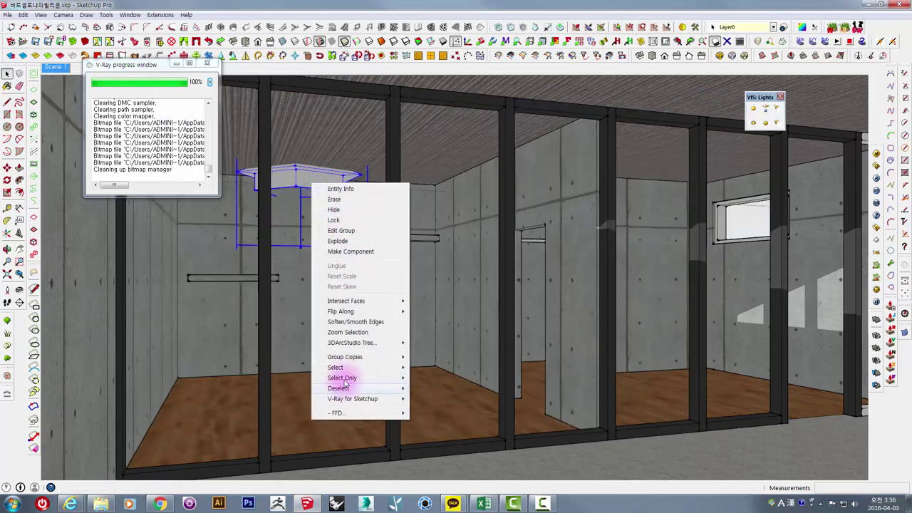
pyautogui.click(297, 397)
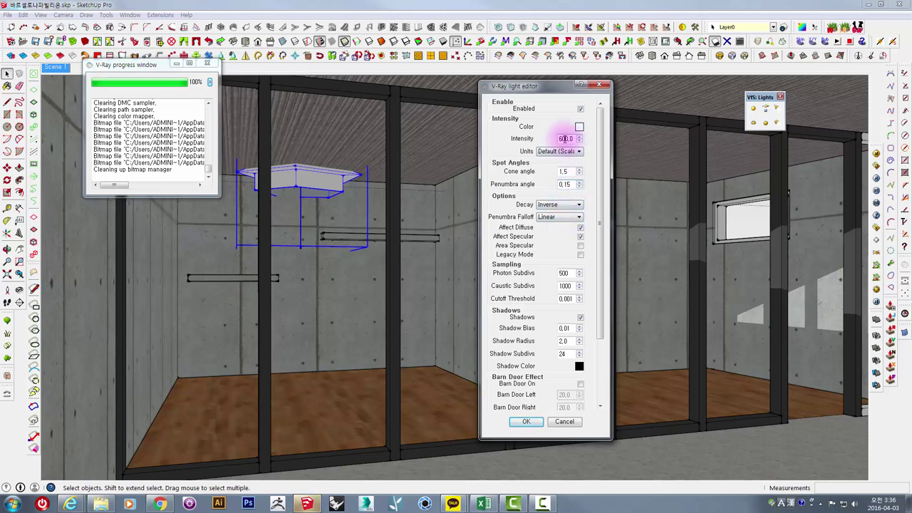
pyautogui.moveTo(561, 138); pyautogui.dragTo(551, 140)
pyautogui.write('900')
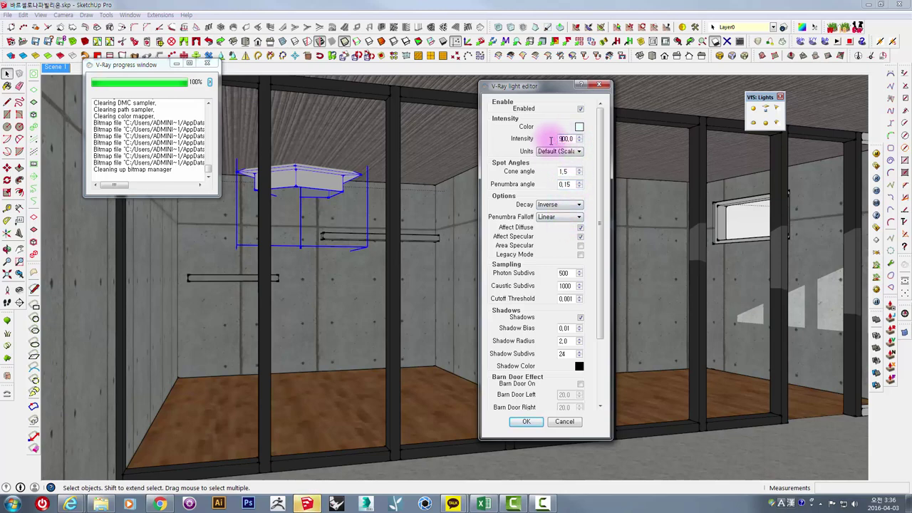
pyautogui.click(563, 138)
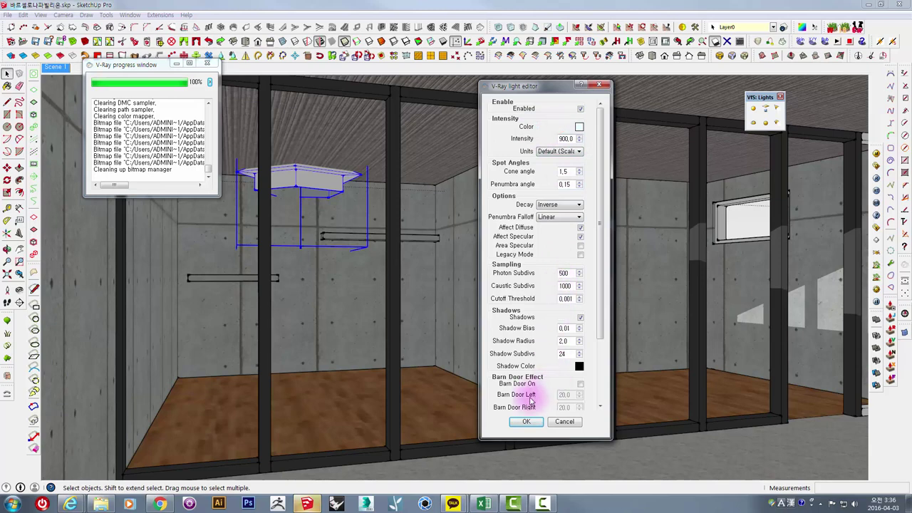
pyautogui.click(525, 421)
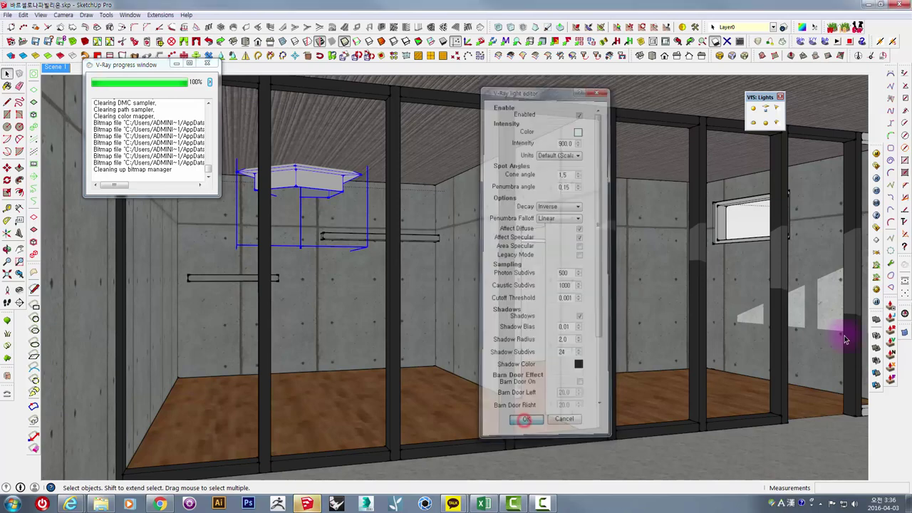
# - Render the scene with V-Ray to preview the brighter 900-intensity spot light
pyautogui.click(876, 178)
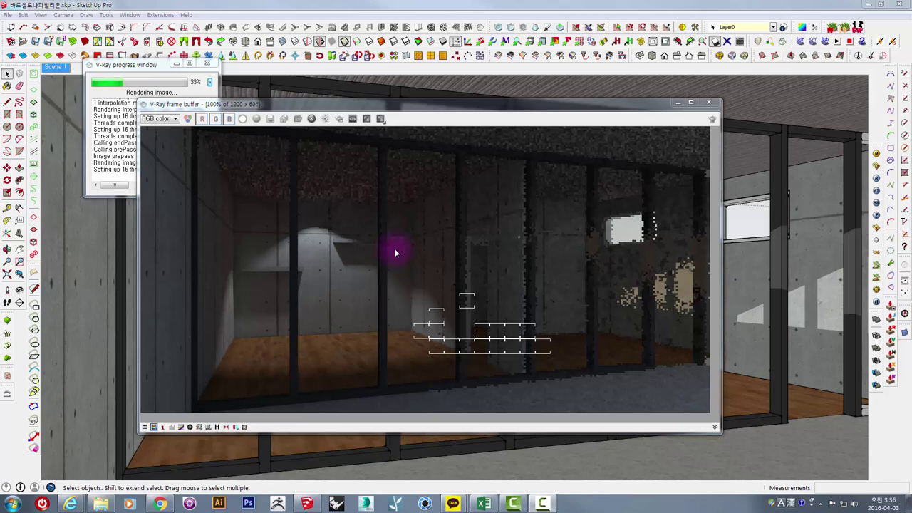
pyautogui.click(314, 106)
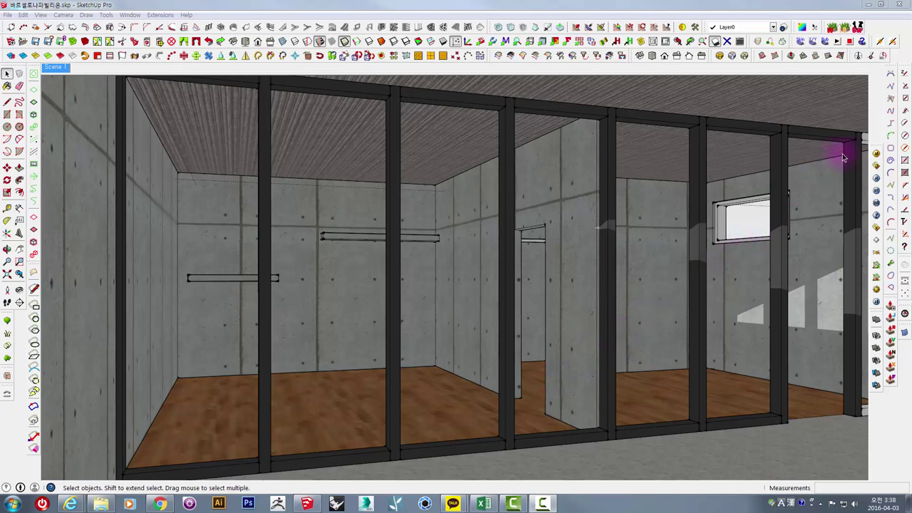
# - Create an IES light on the ceiling by the back wall
pyautogui.moveTo(850, 111); pyautogui.dragTo(774, 119)
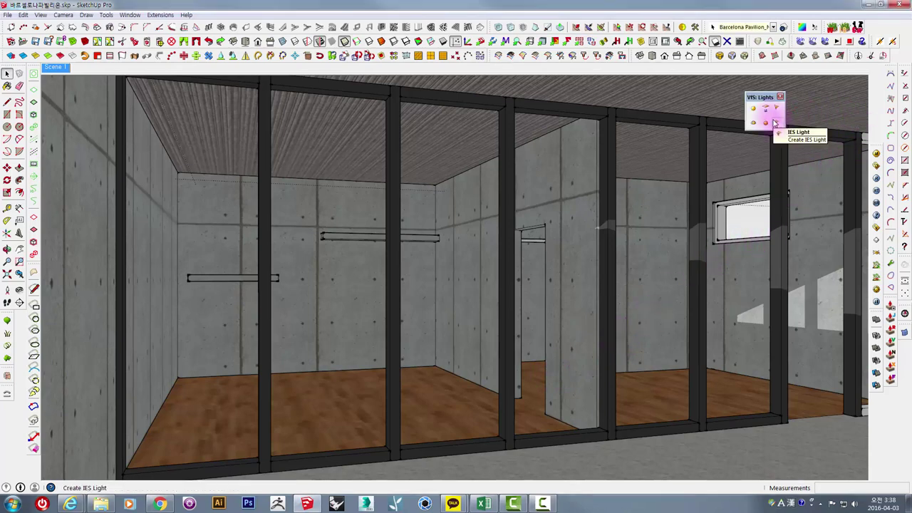
pyautogui.click(775, 123)
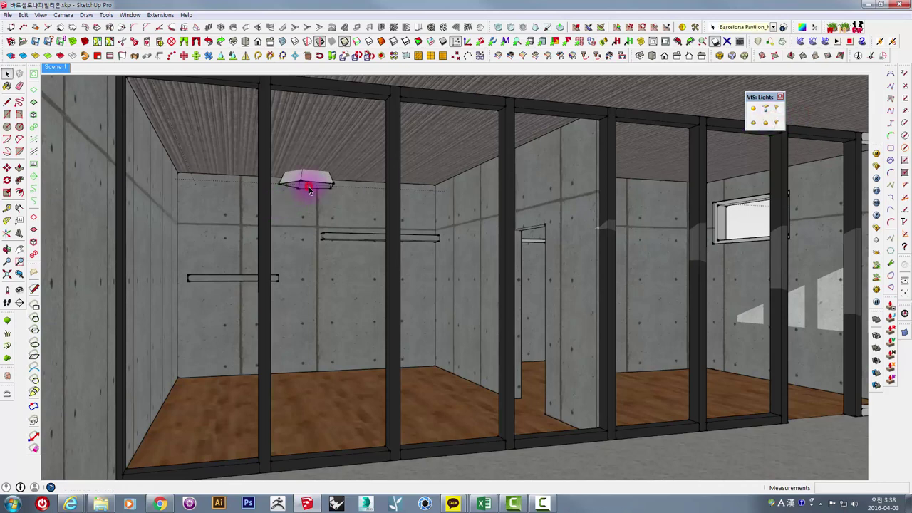
pyautogui.click(310, 188)
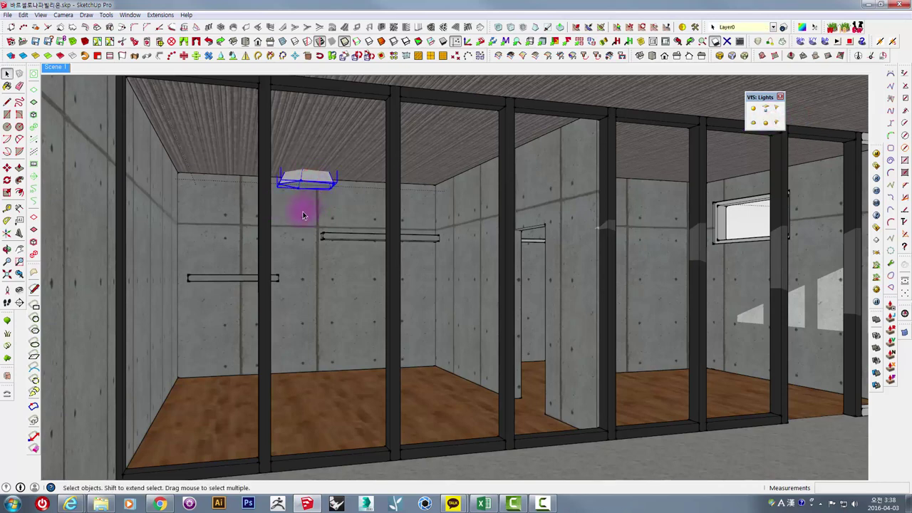
pyautogui.press('m')
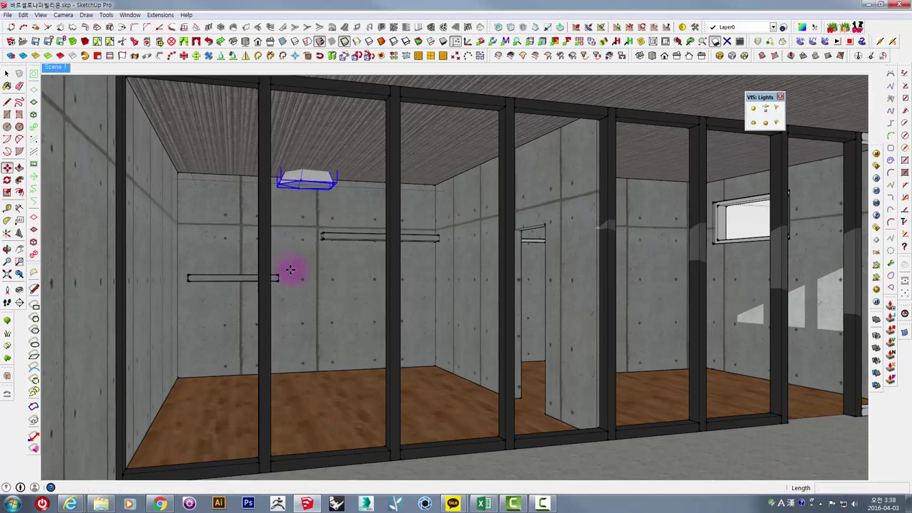
pyautogui.press('space')
# - Open the new IES light's V-Ray editor and enlarge it to show its shadow options
pyautogui.rightClick(296, 175)
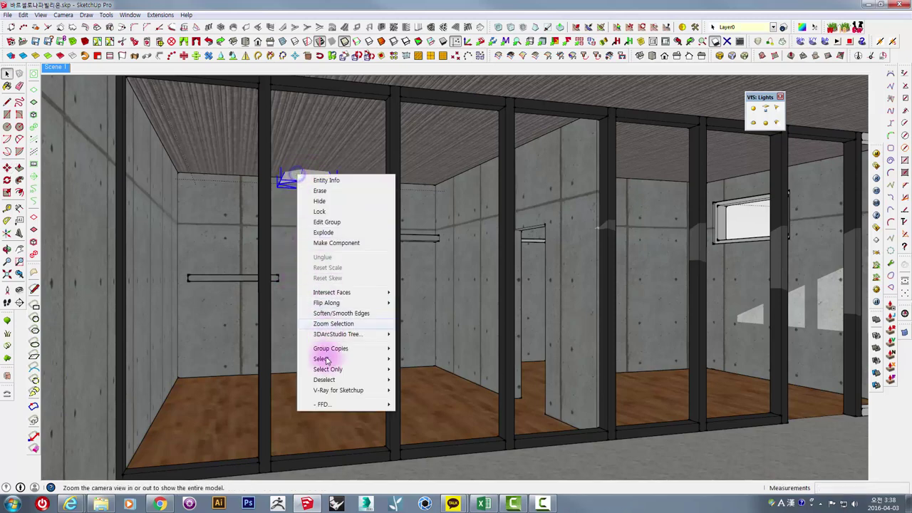
pyautogui.click(298, 393)
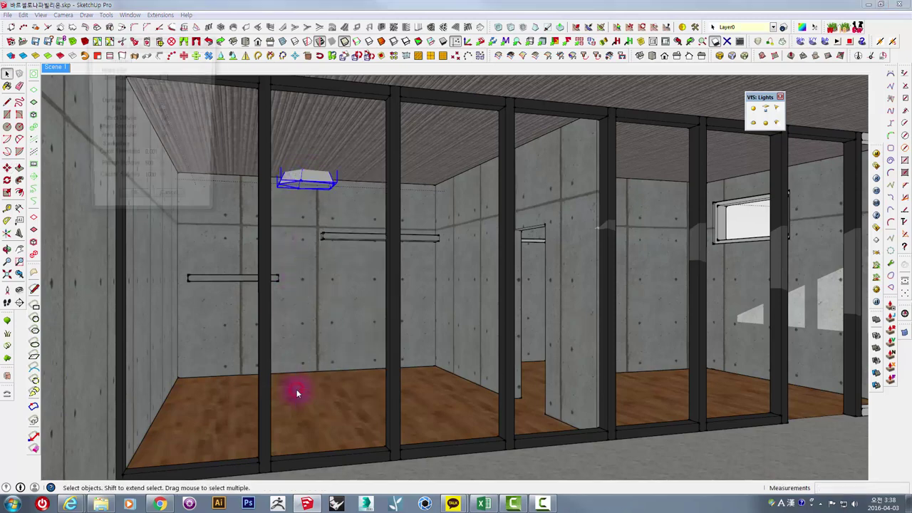
pyautogui.moveTo(144, 40); pyautogui.dragTo(475, 83)
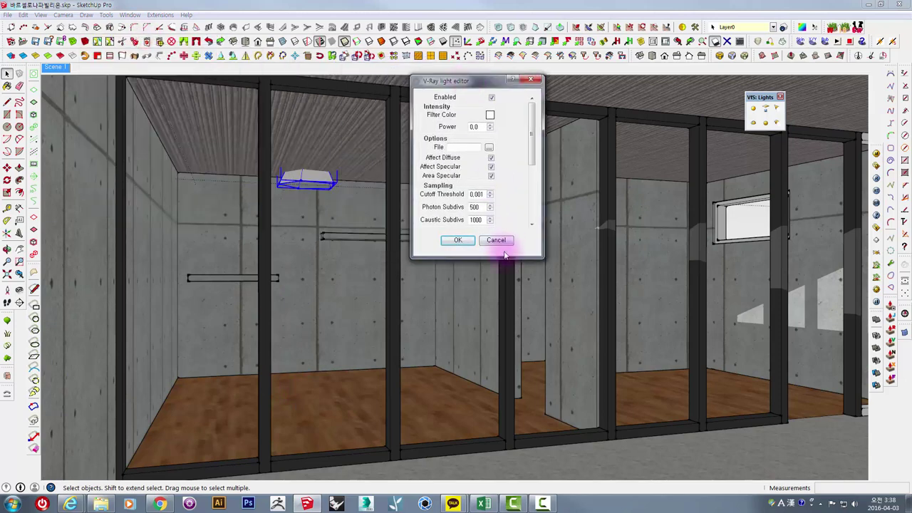
pyautogui.moveTo(504, 256); pyautogui.dragTo(503, 380)
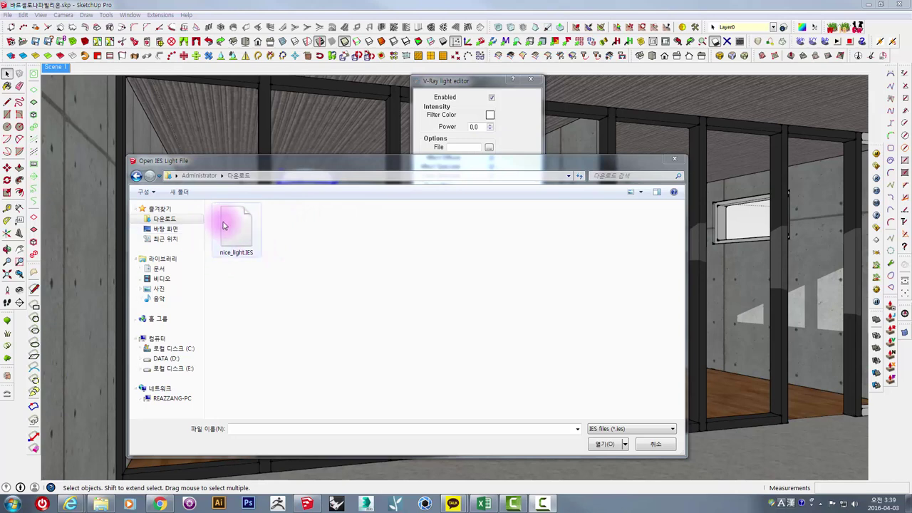
# - Load nice_light.IES as the light's profile and set its Power to 5000
pyautogui.click(251, 251)
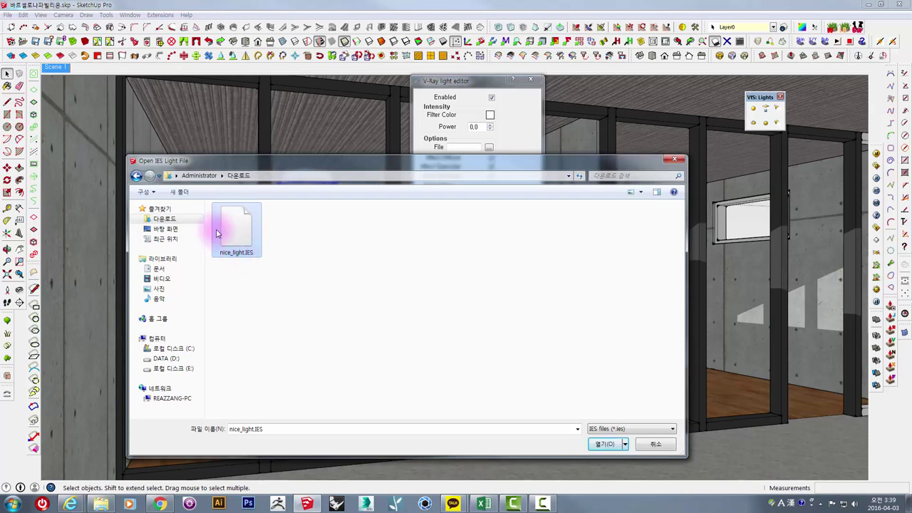
pyautogui.click(606, 443)
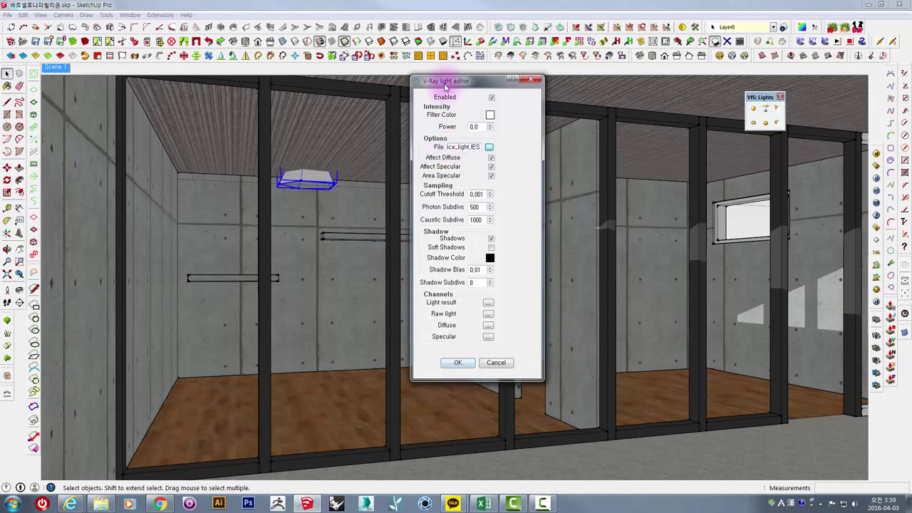
pyautogui.moveTo(441, 82); pyautogui.dragTo(555, 96)
pyautogui.click(593, 139)
pyautogui.doubleClick(586, 140)
pyautogui.write('5000')
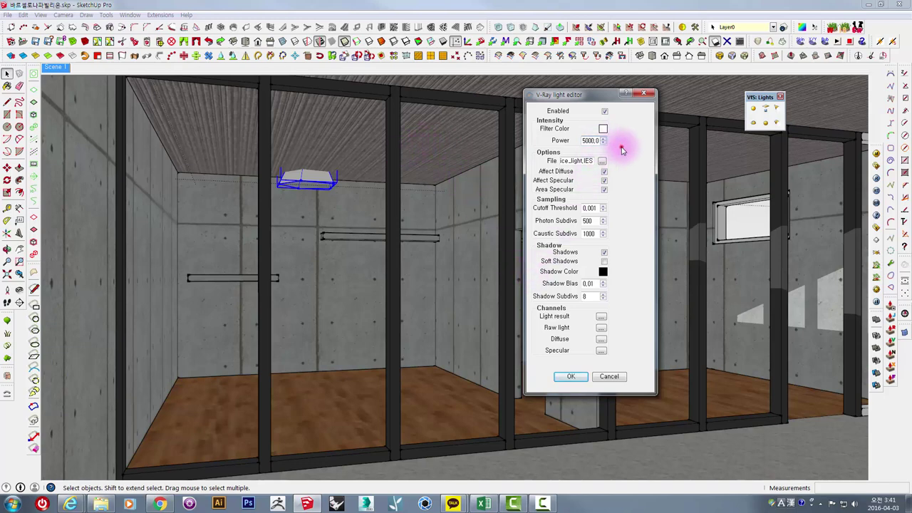
pyautogui.click(568, 378)
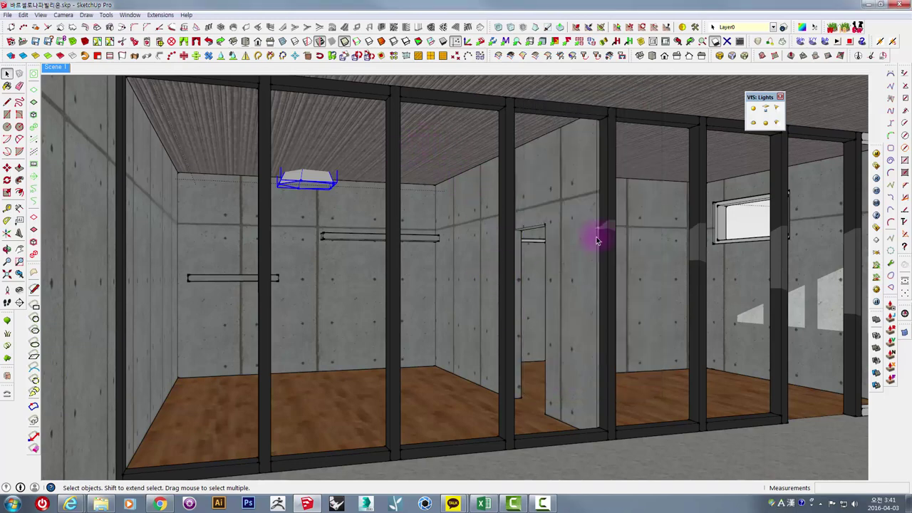
pyautogui.click(876, 178)
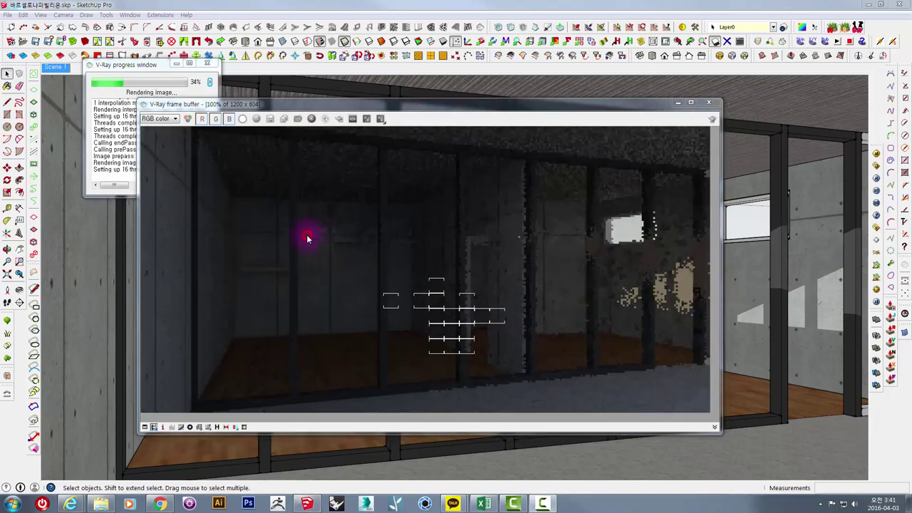
pyautogui.scroll(2, 307, 234)
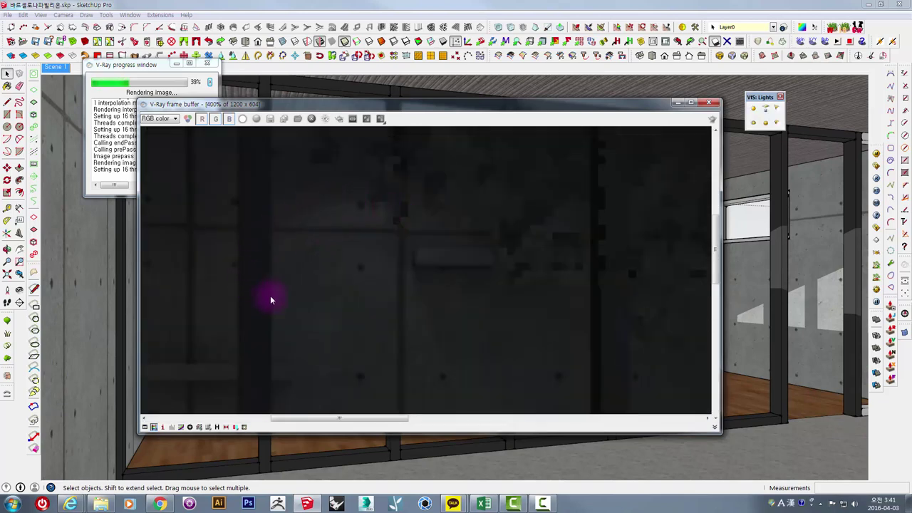
pyautogui.scroll(-1, 351, 311)
pyautogui.scroll(-1, 388, 265)
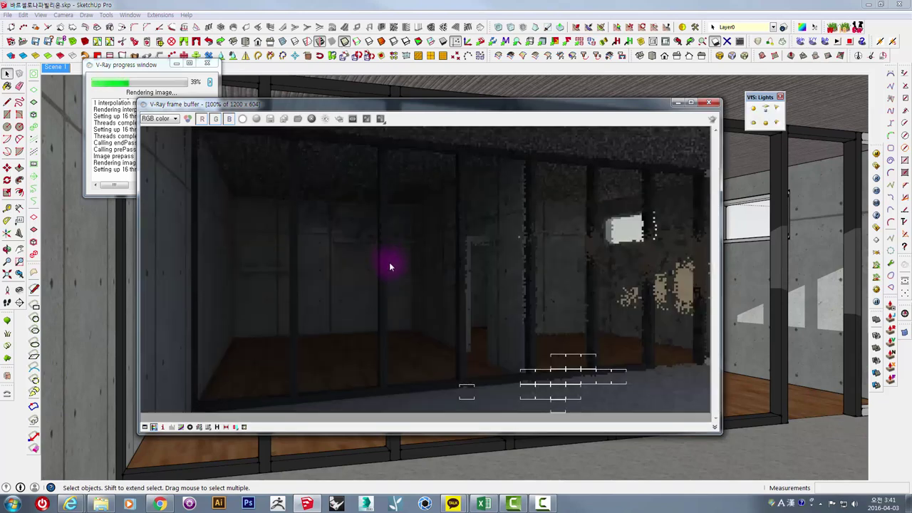
pyautogui.click(708, 105)
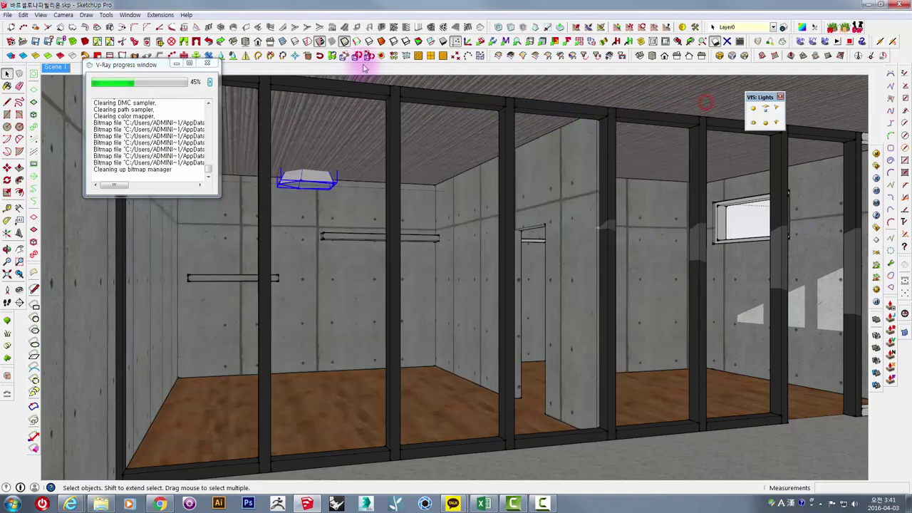
# - Raise the IES light's power from 5000 to 50000
pyautogui.rightClick(290, 177)
pyautogui.moveTo(332, 391)
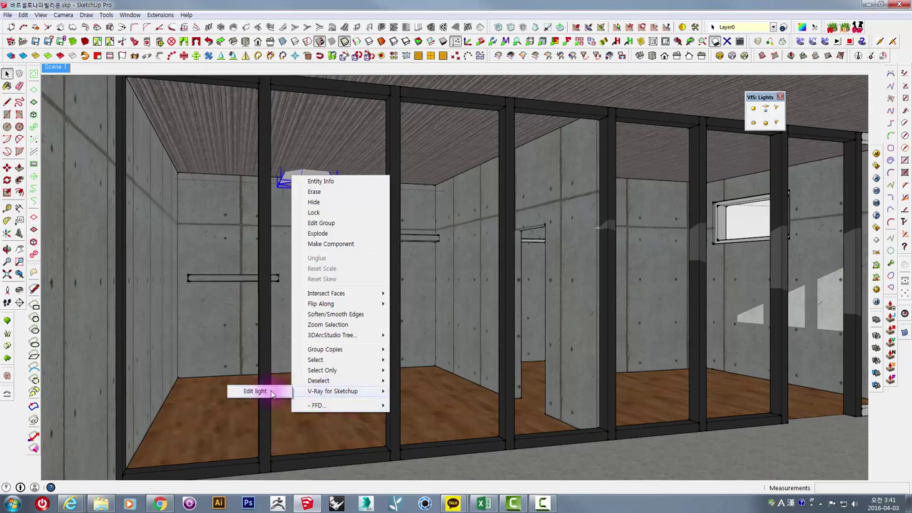
pyautogui.click(245, 391)
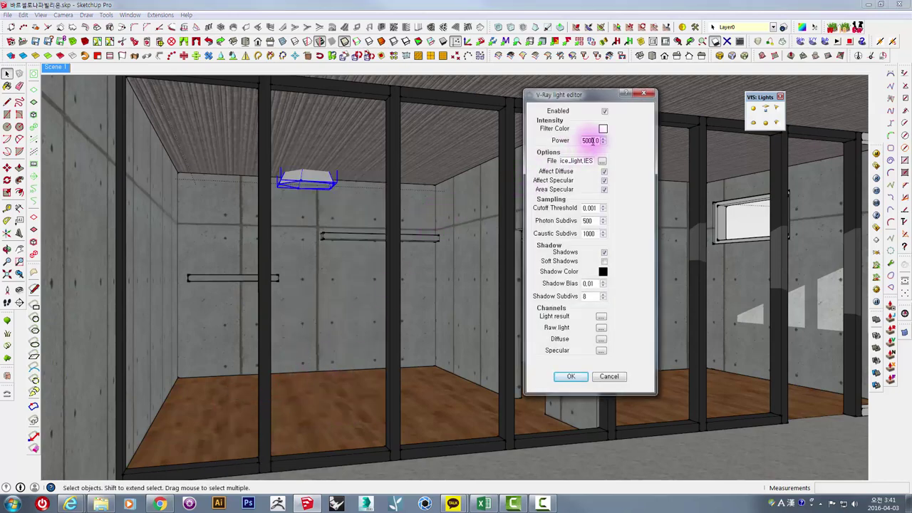
pyautogui.write('0')
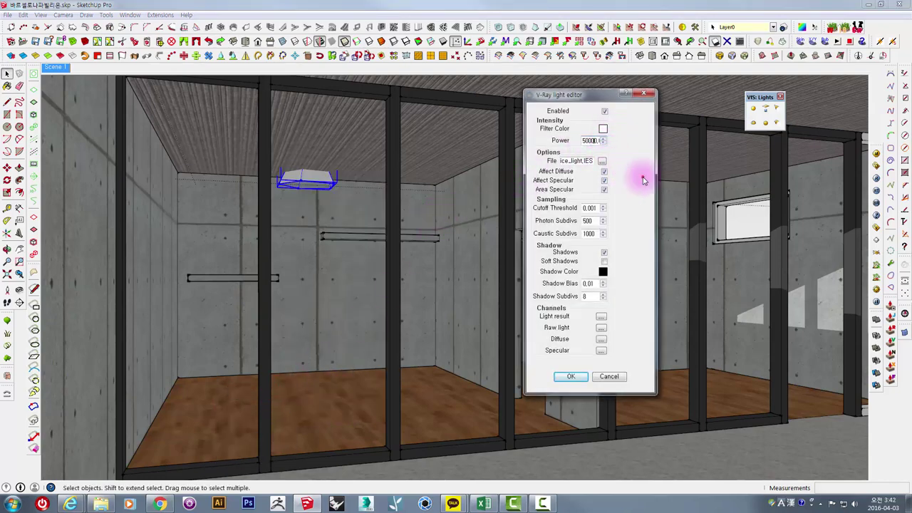
pyautogui.click(575, 376)
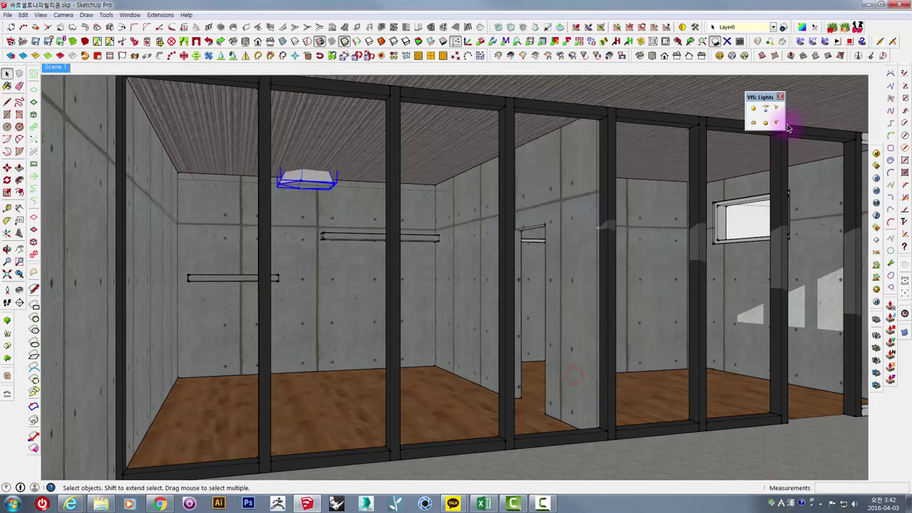
# - Render the interior with V-Ray and inspect the IES glow on the concrete wall
pyautogui.click(877, 177)
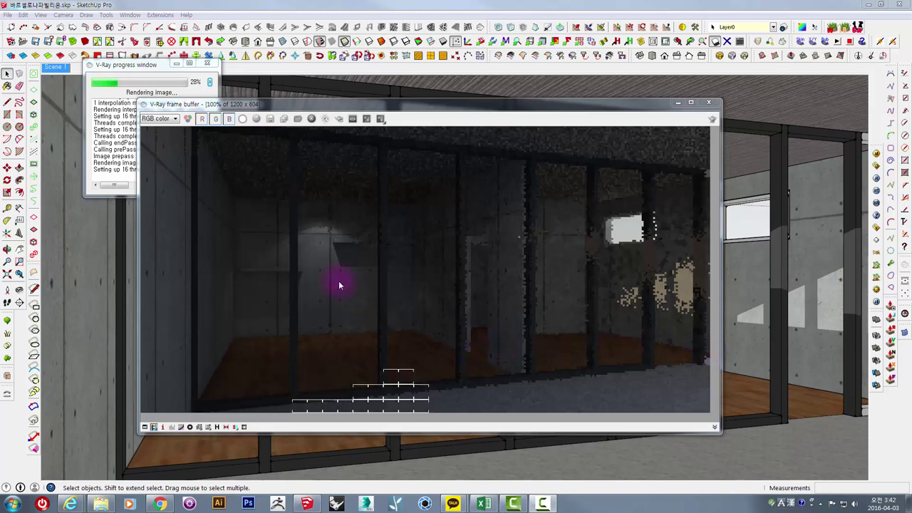
pyautogui.scroll(1, 317, 244)
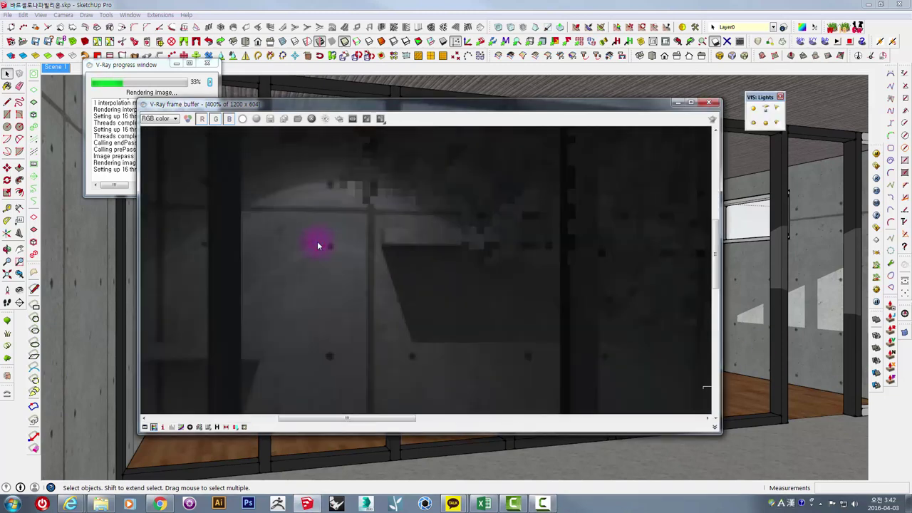
pyautogui.moveTo(317, 246); pyautogui.dragTo(396, 228, button='middle')
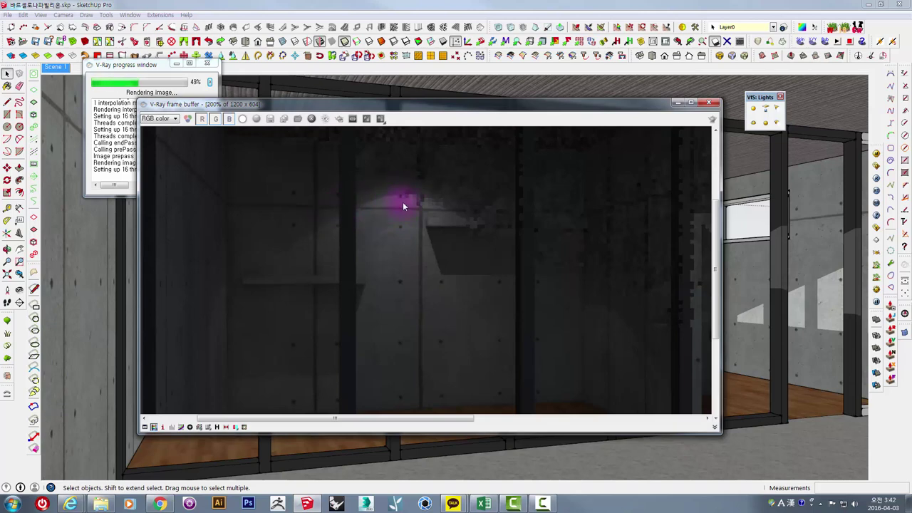
pyautogui.scroll(-1, 403, 201)
pyautogui.scroll(1, 374, 291)
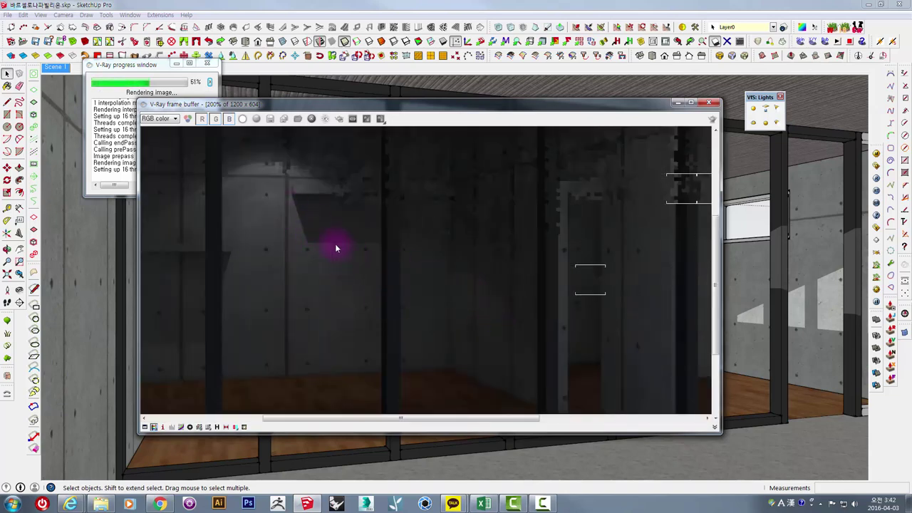
pyautogui.moveTo(261, 187); pyautogui.dragTo(333, 214, button='middle')
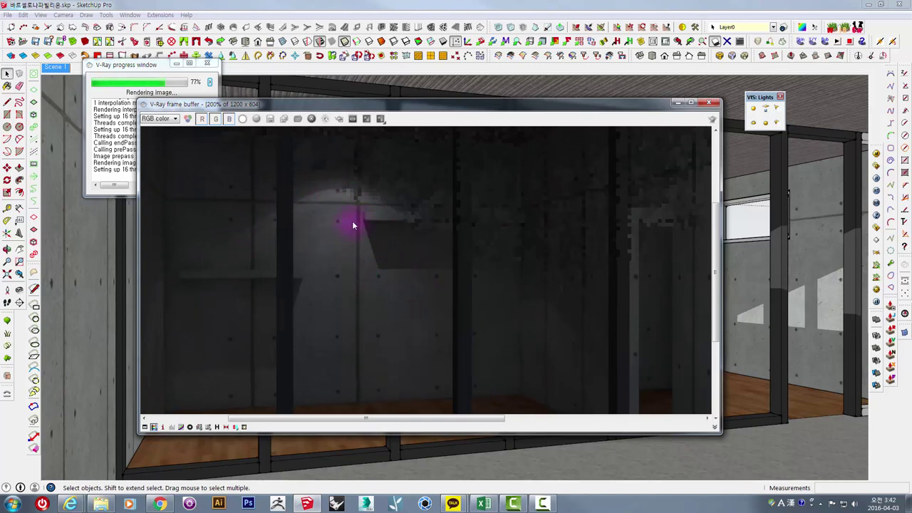
pyautogui.scroll(-1, 331, 205)
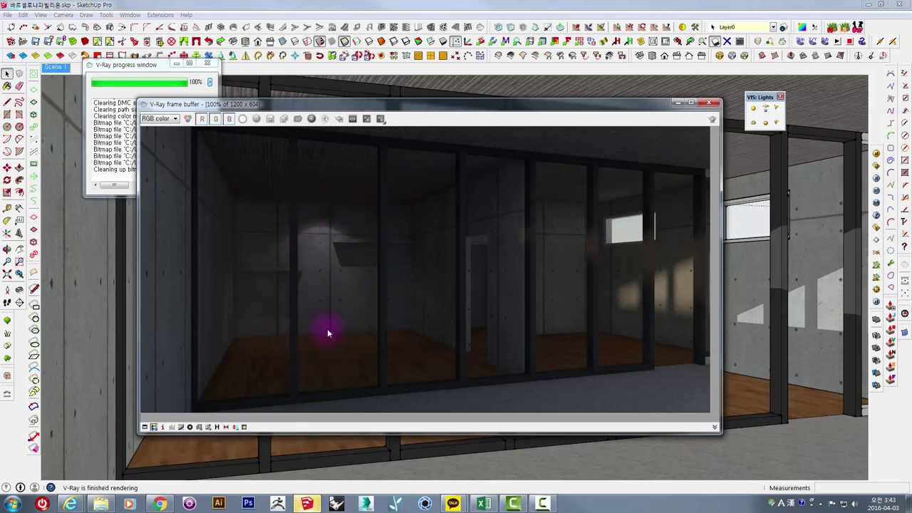
# - Zoom into the finished render for a close look, zoom back out, then close the frame buffer
pyautogui.scroll(1, 327, 329)
pyautogui.scroll(1, 327, 331)
pyautogui.scroll(1, 335, 328)
pyautogui.scroll(-3, 353, 296)
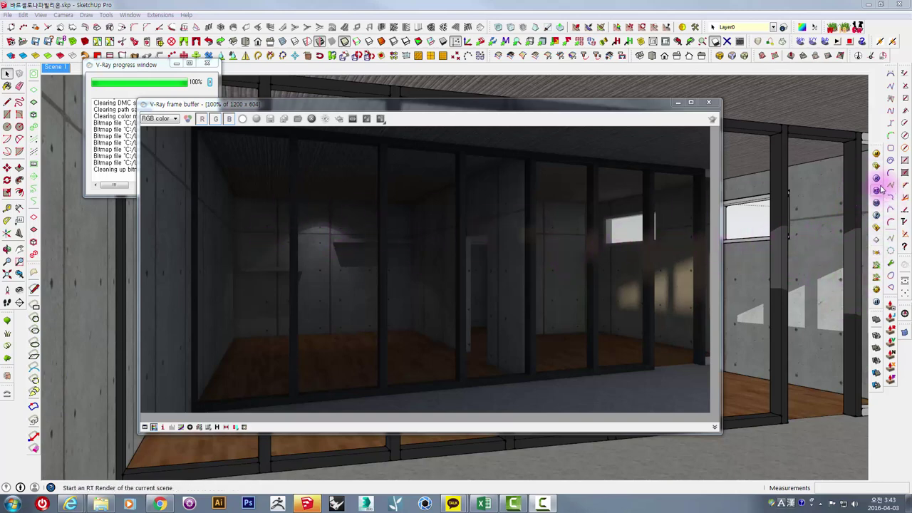
pyautogui.click(708, 102)
# - Reopen the IES light's V-Ray editor, check its Shadow Subdivs value, and apply the settings
pyautogui.rightClick(312, 197)
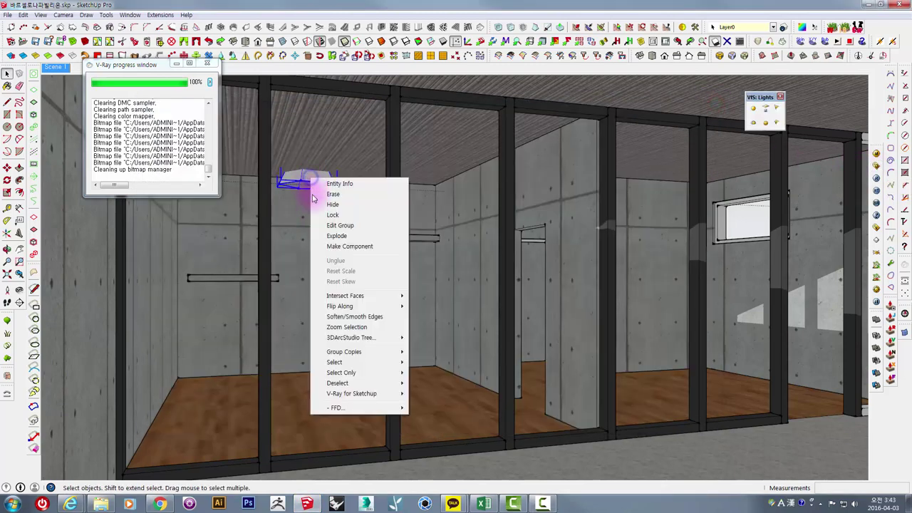
pyautogui.moveTo(351, 393)
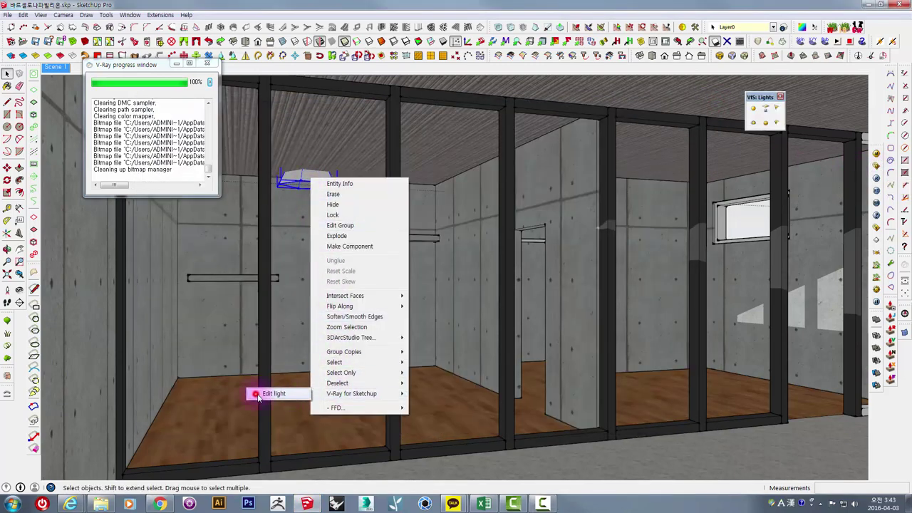
pyautogui.click(272, 393)
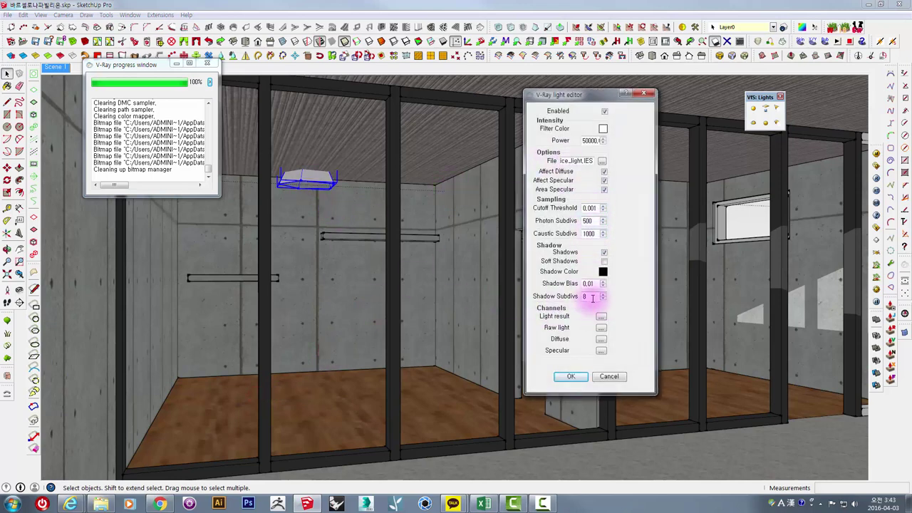
pyautogui.moveTo(591, 298); pyautogui.dragTo(565, 301)
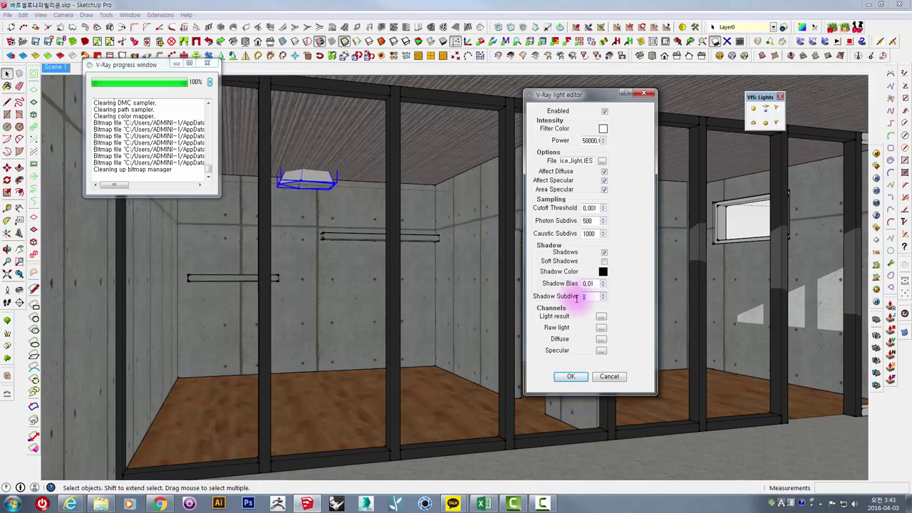
pyautogui.click(317, 192)
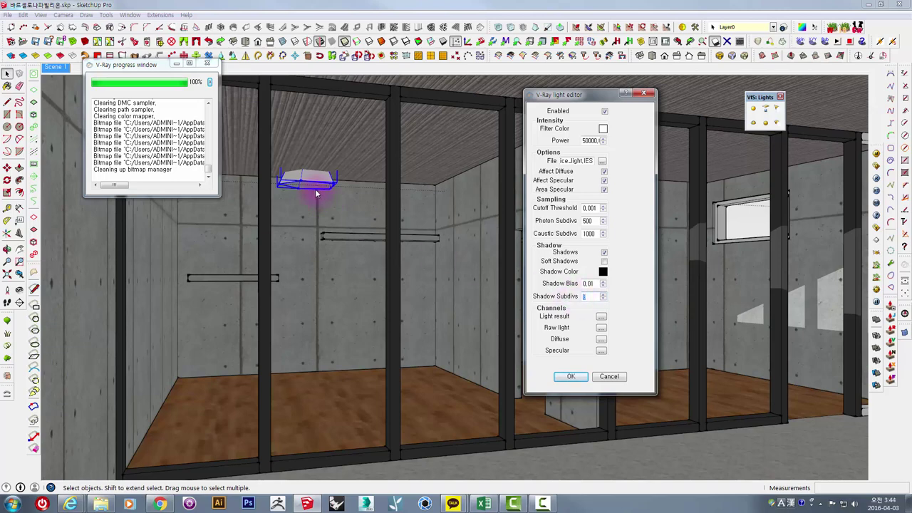
pyautogui.click(299, 167)
pyautogui.click(291, 188)
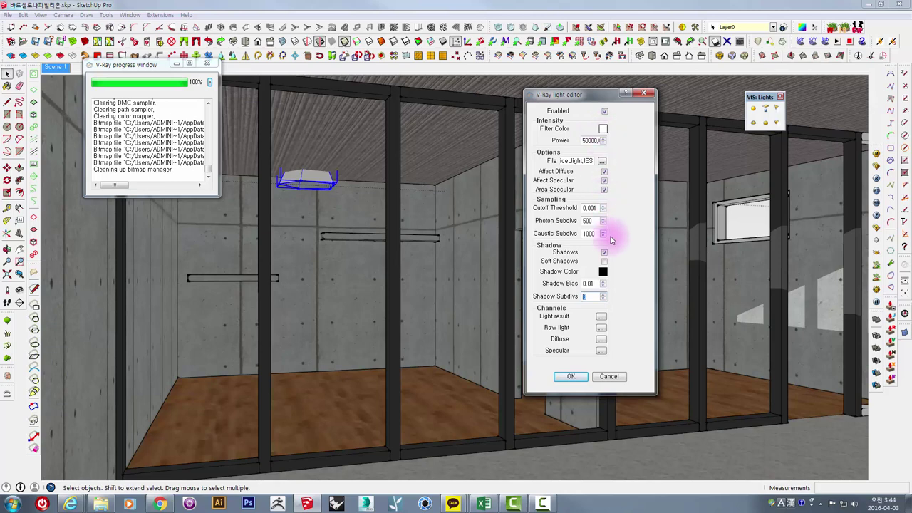
pyautogui.click(578, 379)
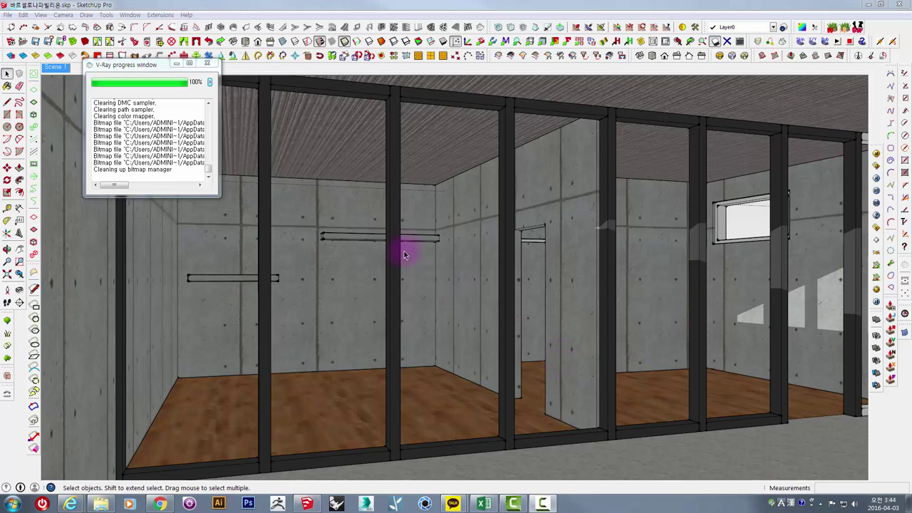
# - Close the V-Ray progress window and open the wall shelf's group, viewed from below
pyautogui.click(212, 65)
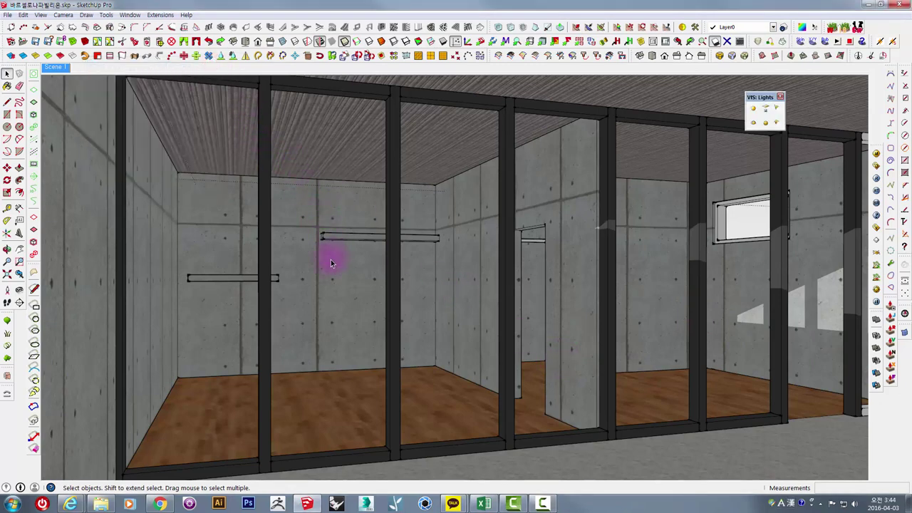
pyautogui.scroll(-1, 318, 261)
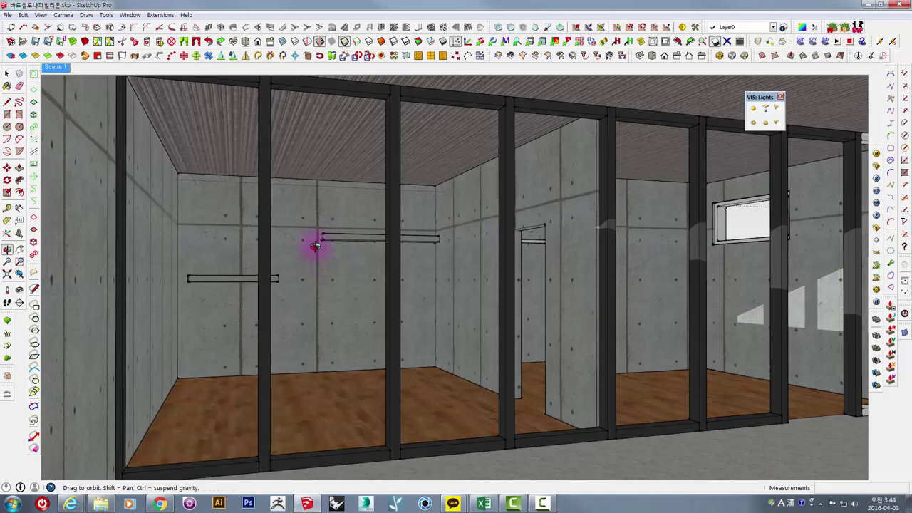
pyautogui.scroll(5, 315, 249)
pyautogui.scroll(2, 315, 248)
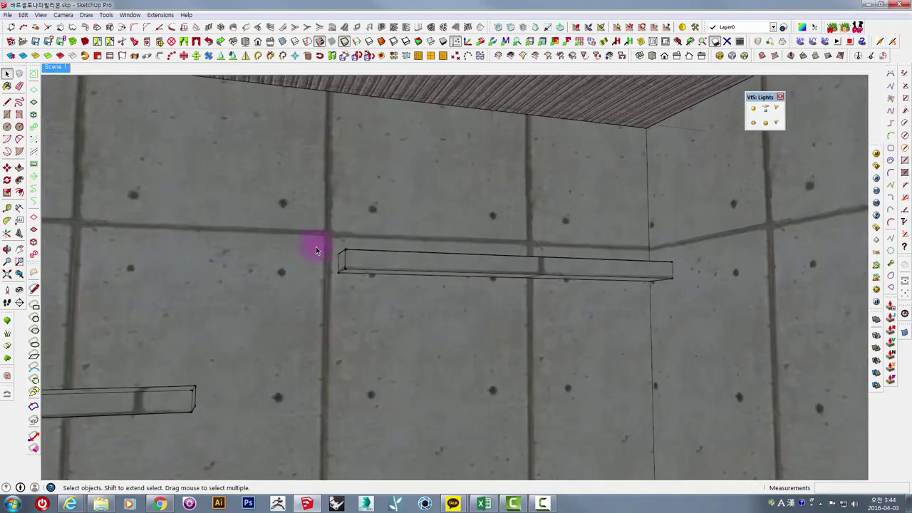
pyautogui.moveTo(316, 248); pyautogui.dragTo(380, 209, button='middle')
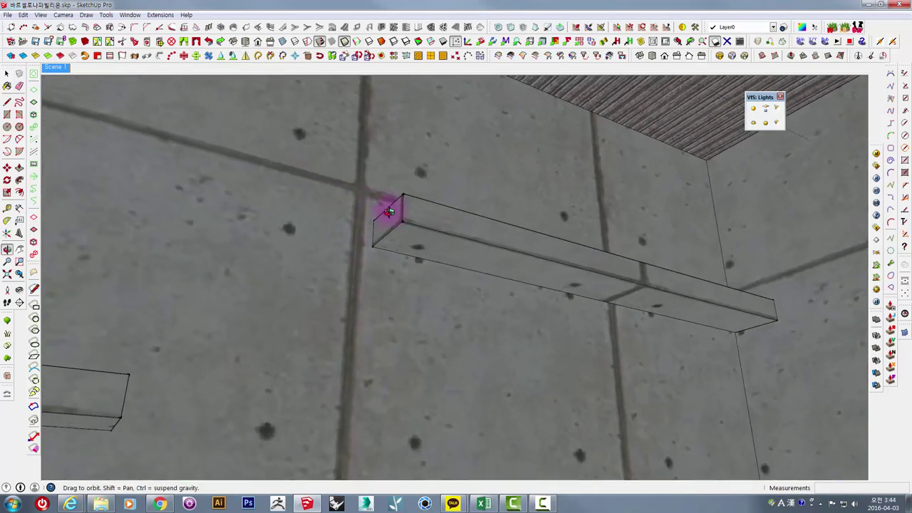
pyautogui.scroll(-2, 146, 212)
pyautogui.moveTo(363, 249); pyautogui.dragTo(354, 259, button='middle')
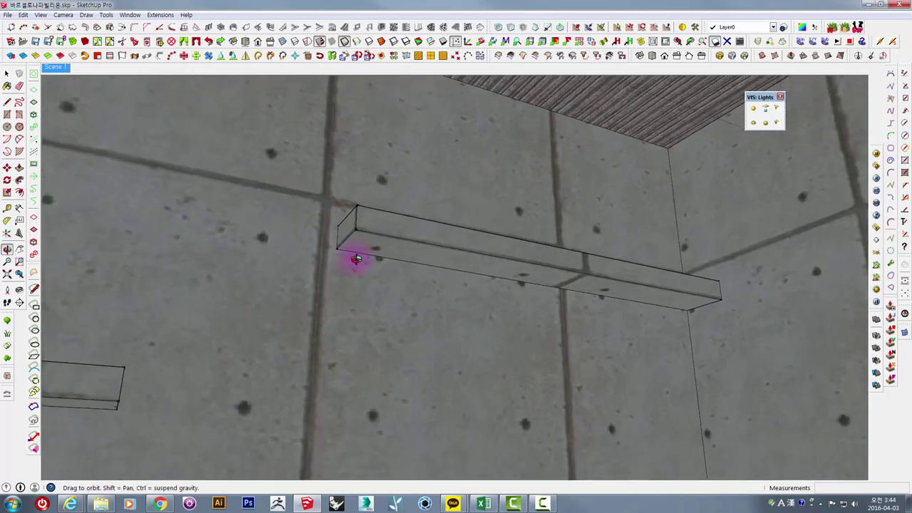
pyautogui.scroll(2, 488, 266)
pyautogui.tripleClick(398, 243)
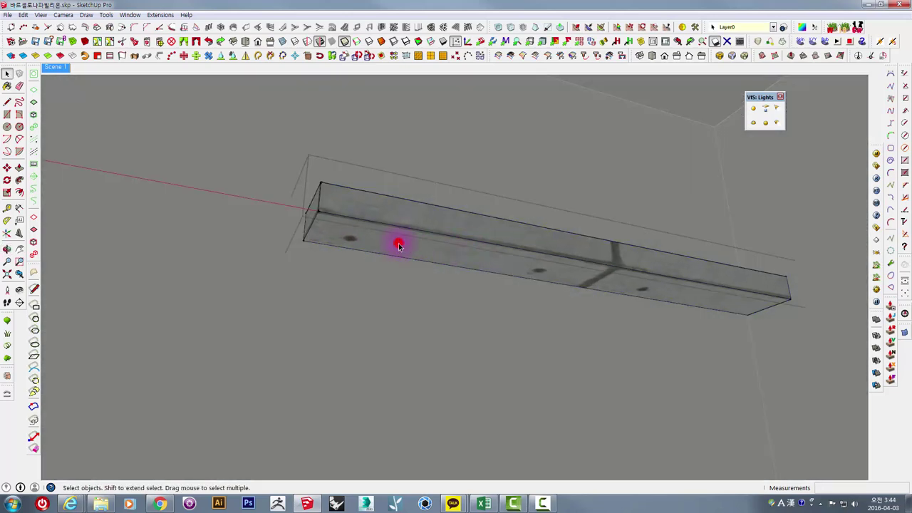
pyautogui.moveTo(368, 239); pyautogui.dragTo(376, 247, button='middle')
# - Offset the shelf's bottom face inward and push the inner face up 31 mm
pyautogui.press('f')
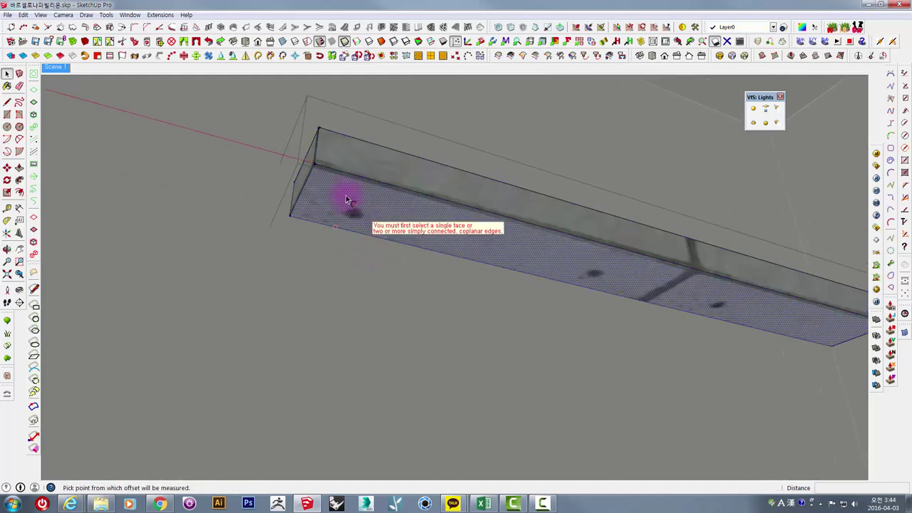
pyautogui.click(346, 182)
pyautogui.click(350, 183)
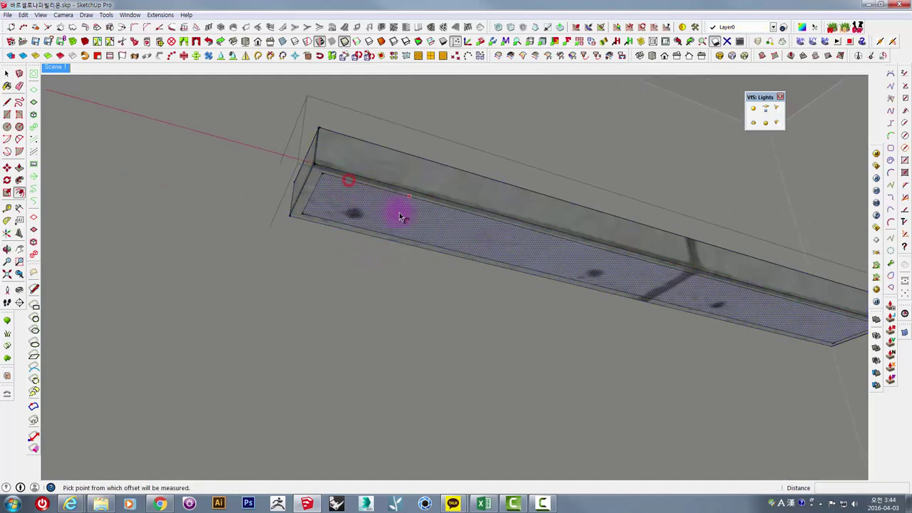
pyautogui.moveTo(401, 211); pyautogui.dragTo(430, 229, button='middle')
pyautogui.press('p')
pyautogui.click(440, 228)
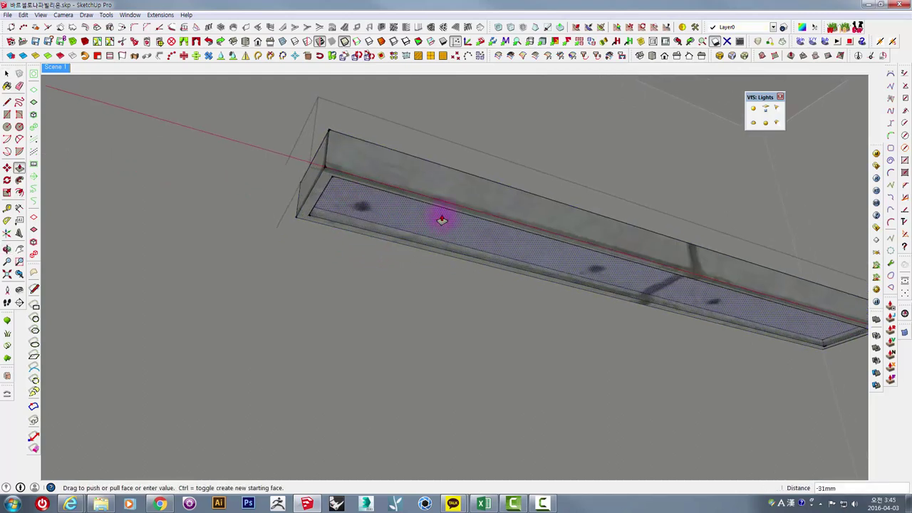
pyautogui.click(440, 217)
pyautogui.press('space')
pyautogui.press('Escape')
pyautogui.moveTo(650, 277)
pyautogui.mouseDown(button='middle')
pyautogui.moveTo(576, 284)
pyautogui.moveTo(710, 213)
pyautogui.mouseUp(button='middle')
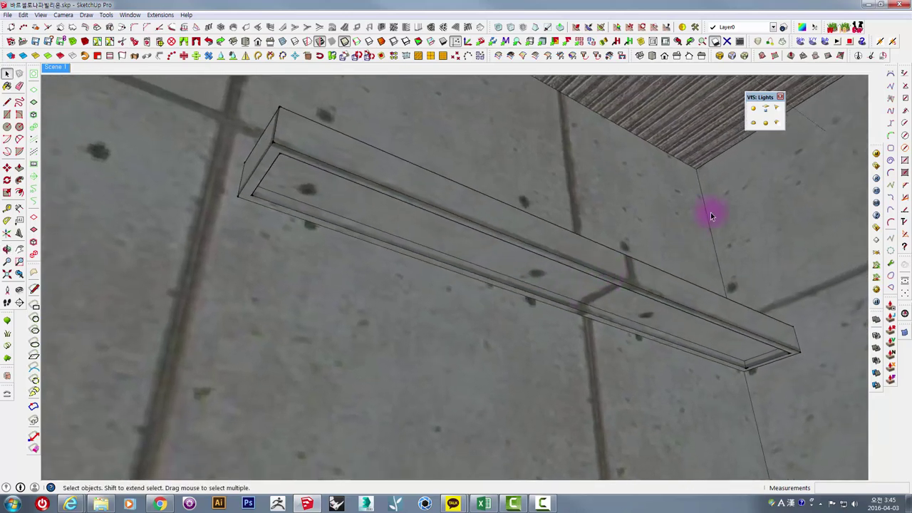
# - Draw a V-Ray rectangle light filling the shelf's recessed channel
pyautogui.click(772, 108)
pyautogui.click(280, 154)
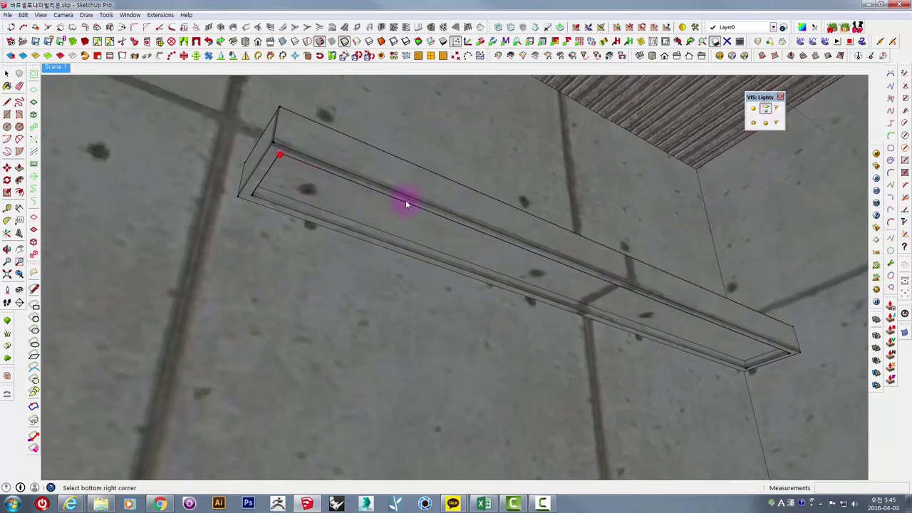
pyautogui.click(745, 367)
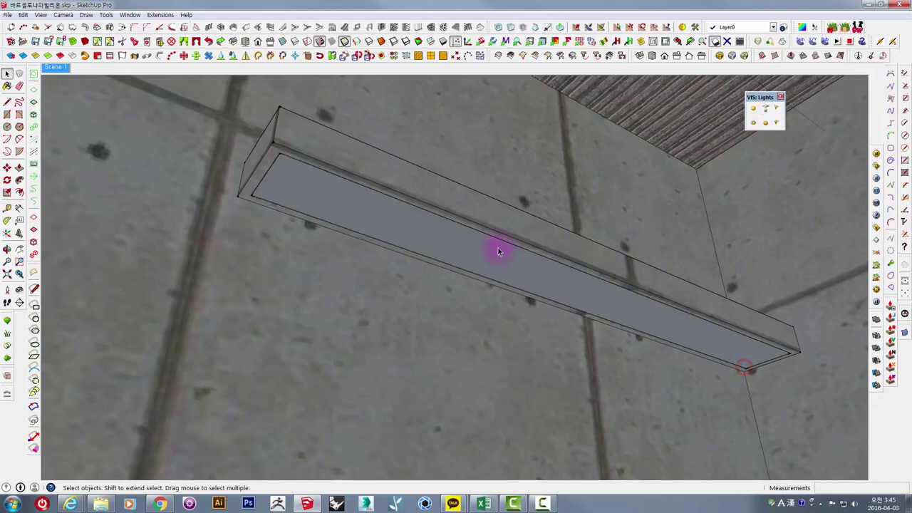
pyautogui.moveTo(498, 251)
pyautogui.mouseDown(button='middle')
pyautogui.moveTo(356, 315)
pyautogui.moveTo(452, 309)
pyautogui.moveTo(418, 236)
pyautogui.mouseUp(button='middle')
# - Rotate the light panel 180° with the Rotate tool so its emitting face points outward
pyautogui.click(415, 236)
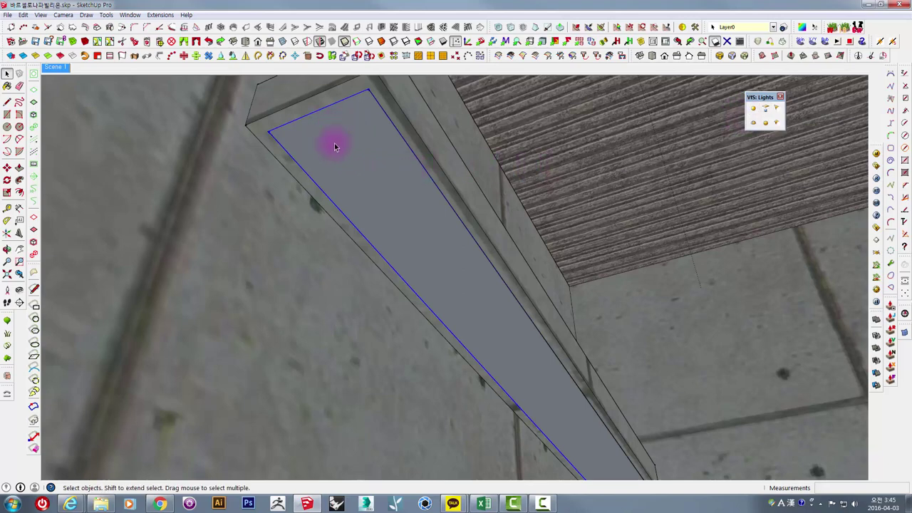
pyautogui.moveTo(336, 146); pyautogui.dragTo(348, 139, button='middle')
pyautogui.press('q')
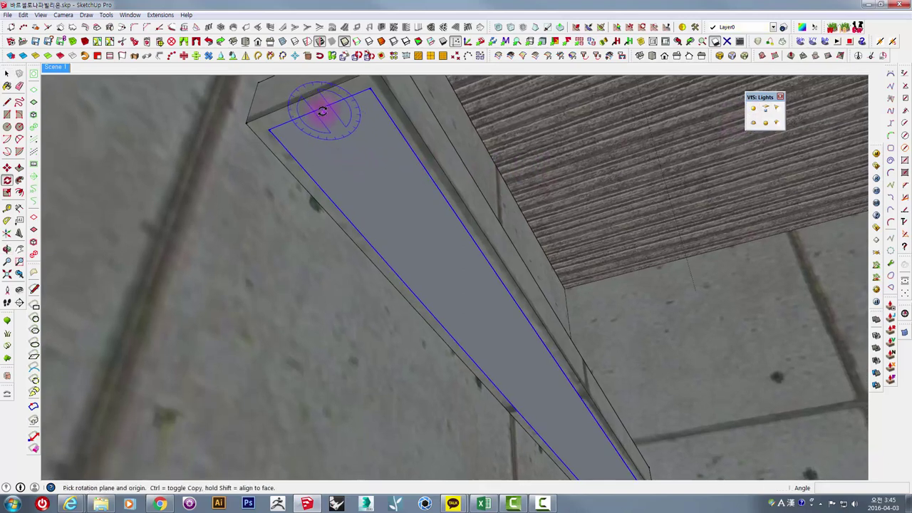
pyautogui.click(321, 109)
pyautogui.click(352, 151)
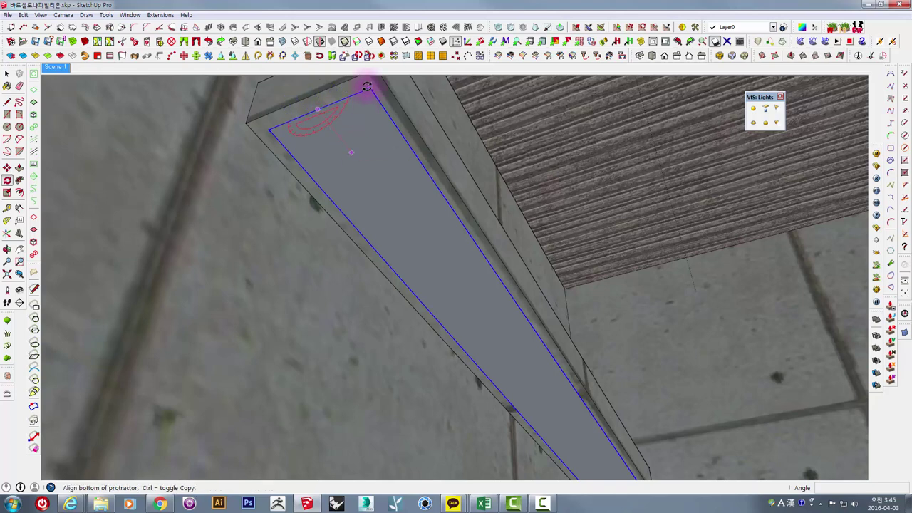
pyautogui.click(272, 130)
pyautogui.moveTo(423, 220); pyautogui.dragTo(318, 149, button='middle')
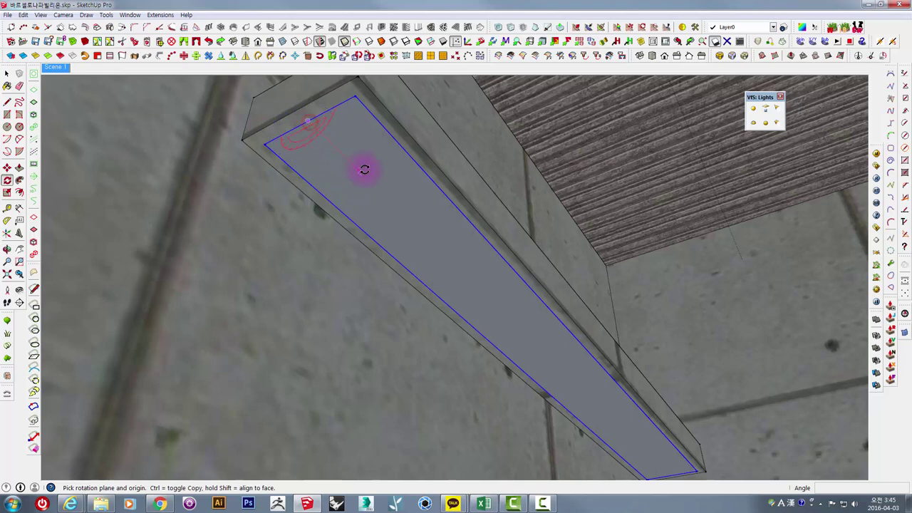
pyautogui.moveTo(360, 172); pyautogui.dragTo(351, 97)
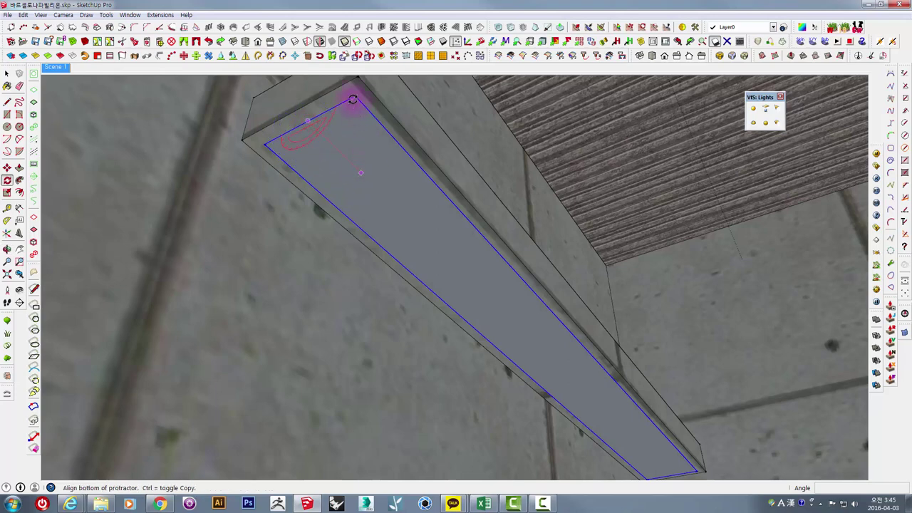
pyautogui.click(264, 145)
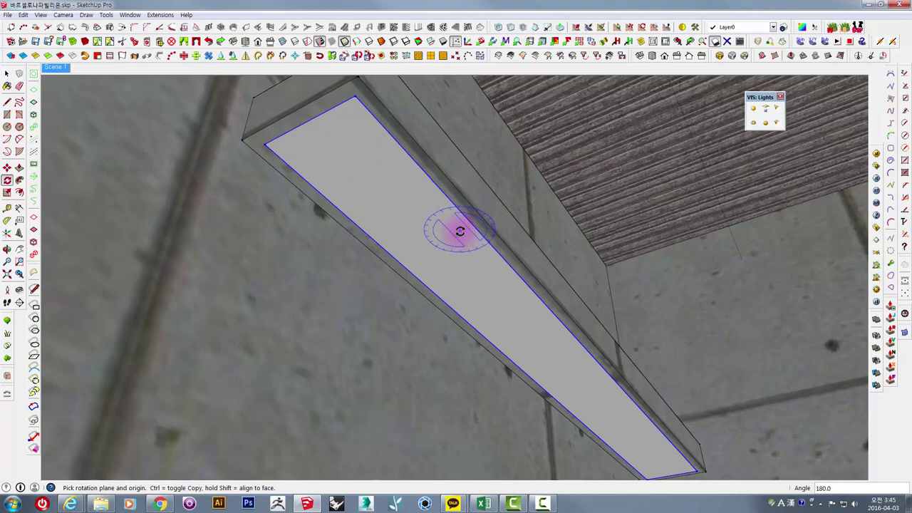
pyautogui.moveTo(458, 230)
pyautogui.mouseDown(button='middle')
pyautogui.moveTo(405, 238)
pyautogui.moveTo(299, 210)
pyautogui.moveTo(292, 216)
pyautogui.mouseUp(button='middle')
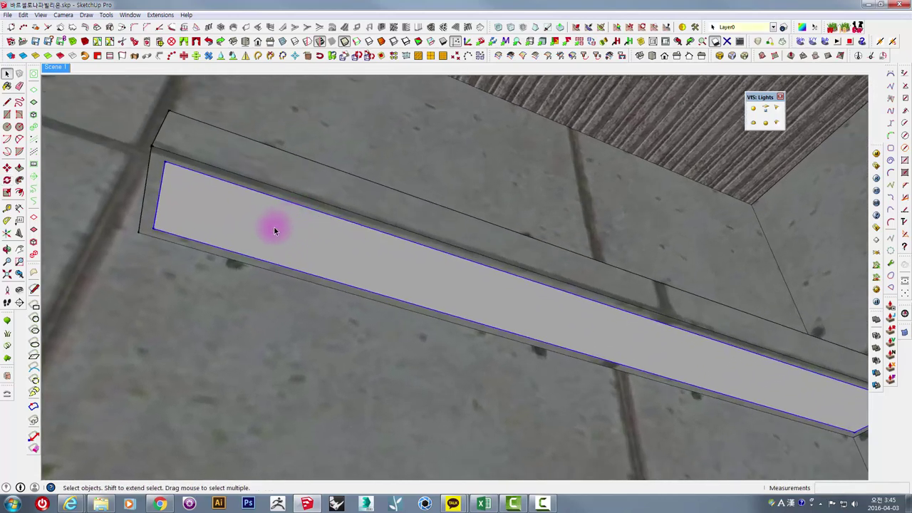
# - Return to Scene 1 and run a V-Ray test render showing the new shelf strip light
pyautogui.click(55, 67)
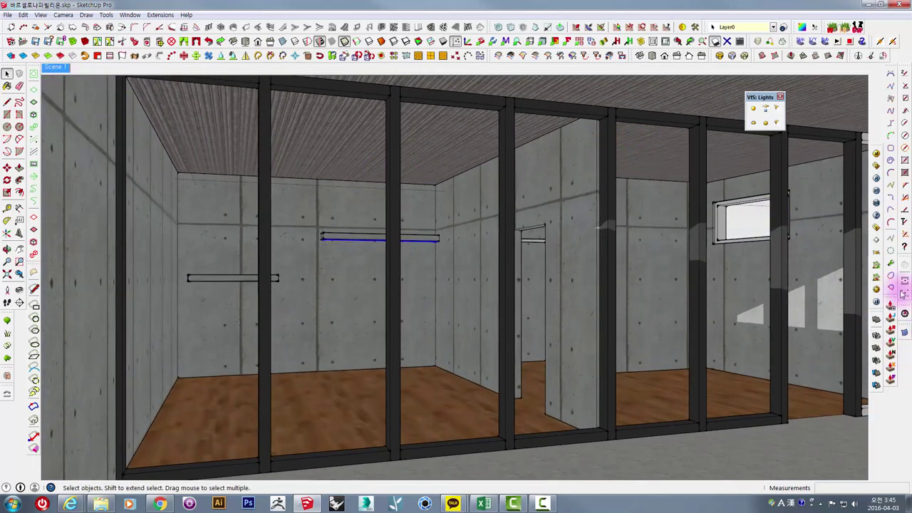
pyautogui.click(876, 177)
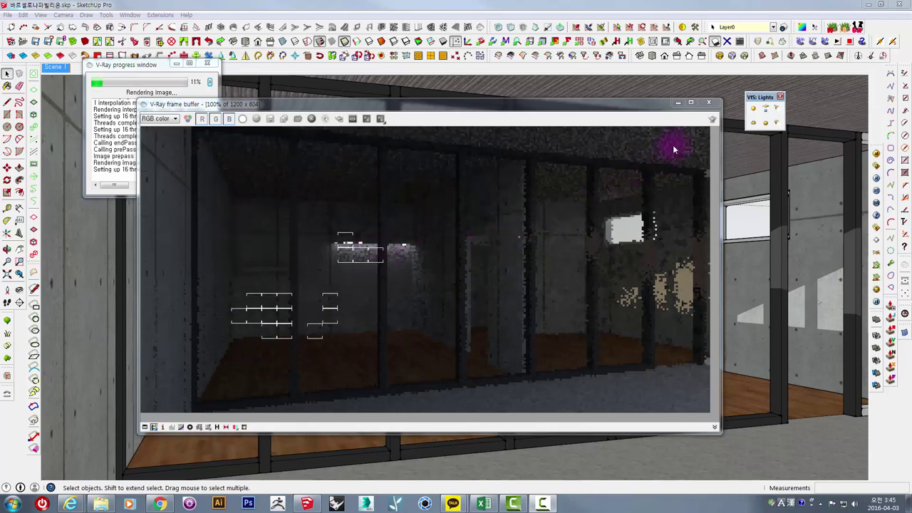
pyautogui.click(708, 104)
# - In the strip light's V-Ray editor, tick Invisible, keep Intensity at 30, and apply
pyautogui.click(207, 63)
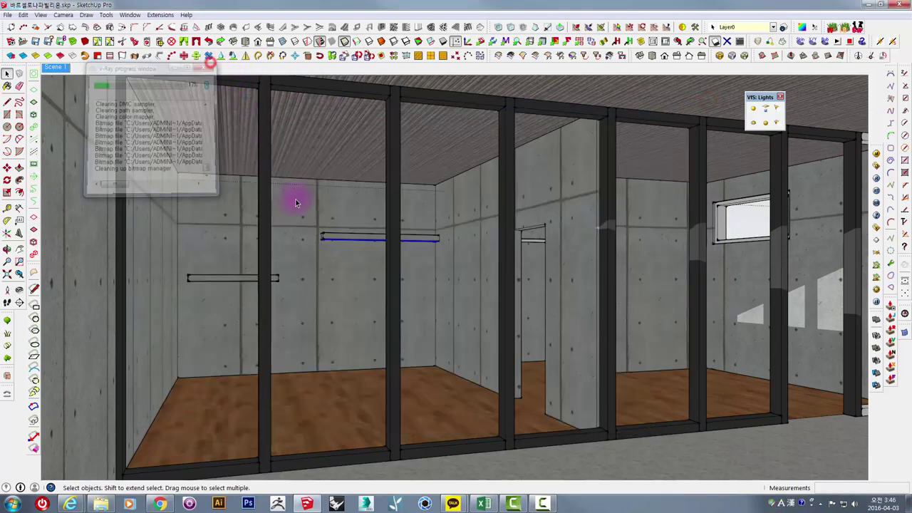
pyautogui.scroll(3, 326, 238)
pyautogui.moveTo(325, 258)
pyautogui.mouseDown(button='middle')
pyautogui.moveTo(326, 228)
pyautogui.moveTo(335, 227)
pyautogui.moveTo(320, 225)
pyautogui.mouseUp(button='middle')
pyautogui.scroll(2, 328, 231)
pyautogui.rightClick(321, 225)
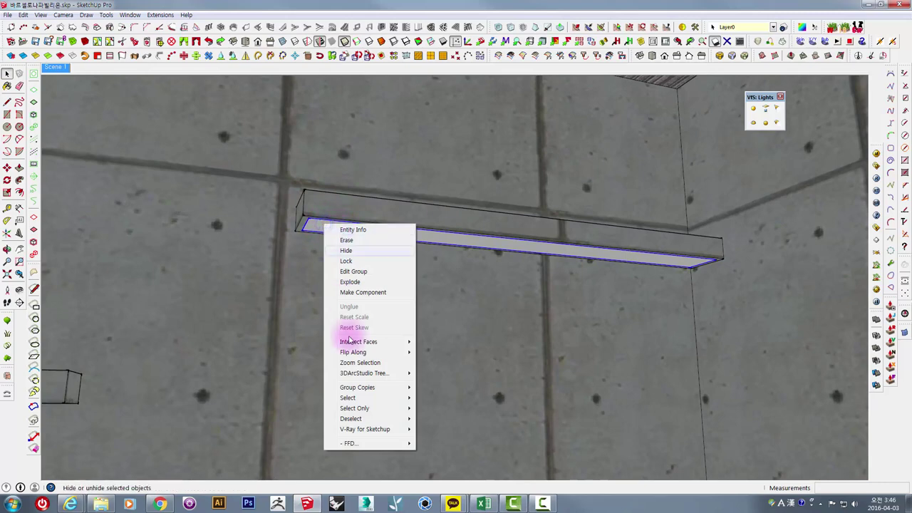
pyautogui.click(292, 431)
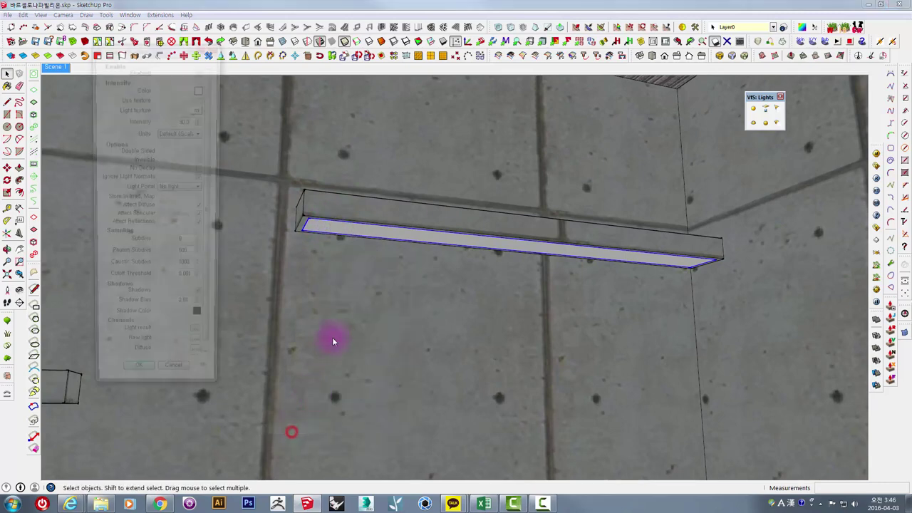
pyautogui.moveTo(143, 47); pyautogui.dragTo(316, 62)
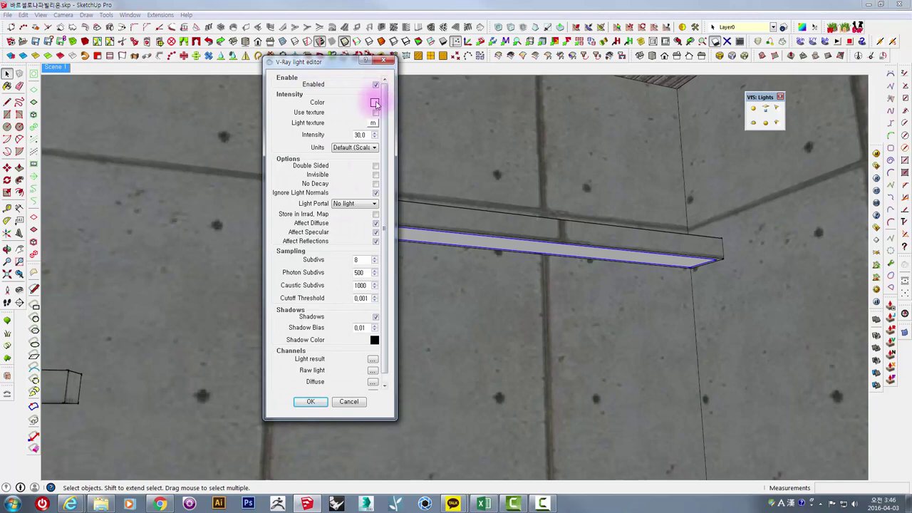
pyautogui.doubleClick(360, 134)
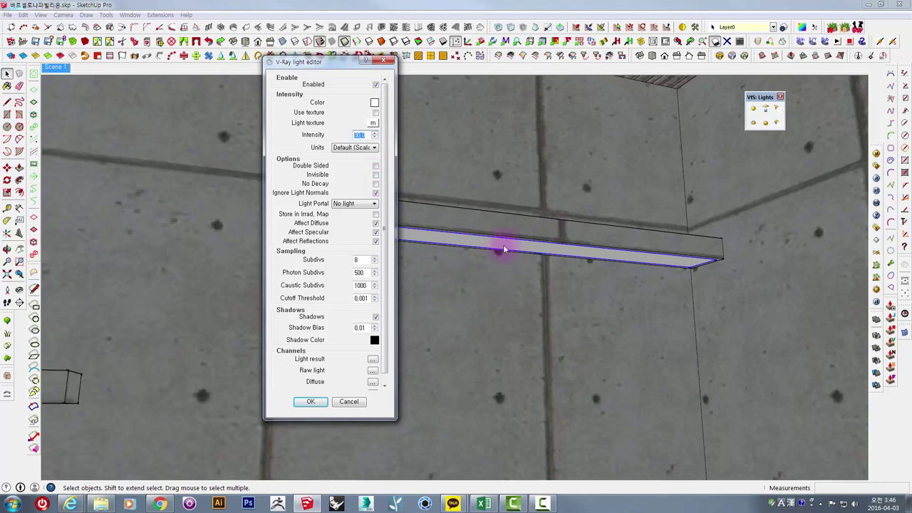
pyautogui.click(376, 176)
pyautogui.click(311, 401)
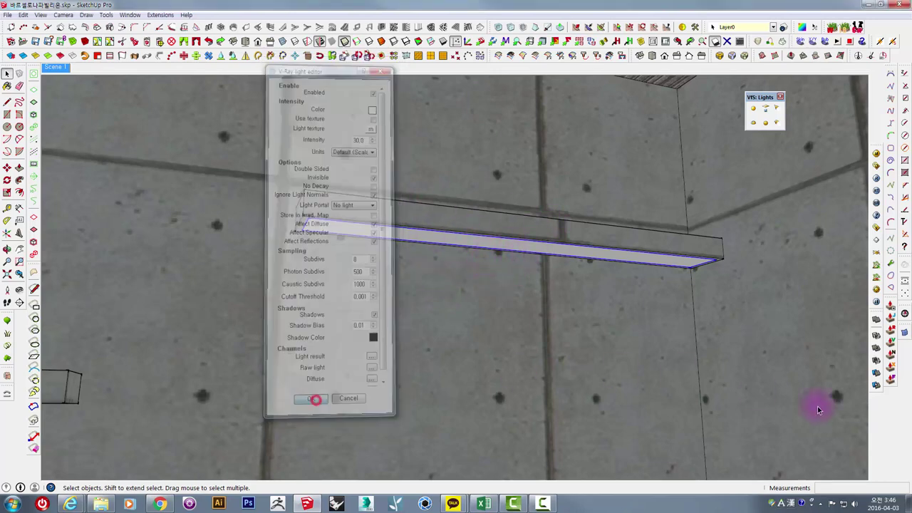
pyautogui.moveTo(484, 277); pyautogui.dragTo(525, 246, button='middle')
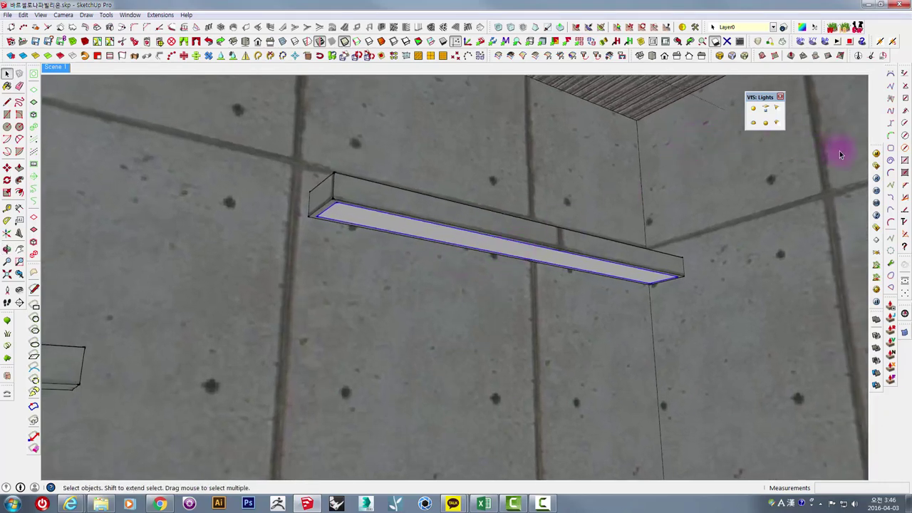
pyautogui.click(876, 175)
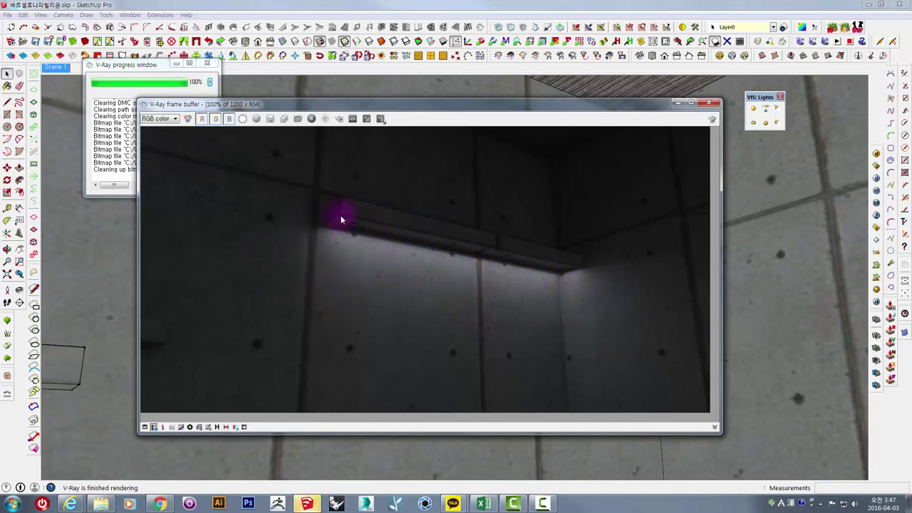
pyautogui.click(708, 104)
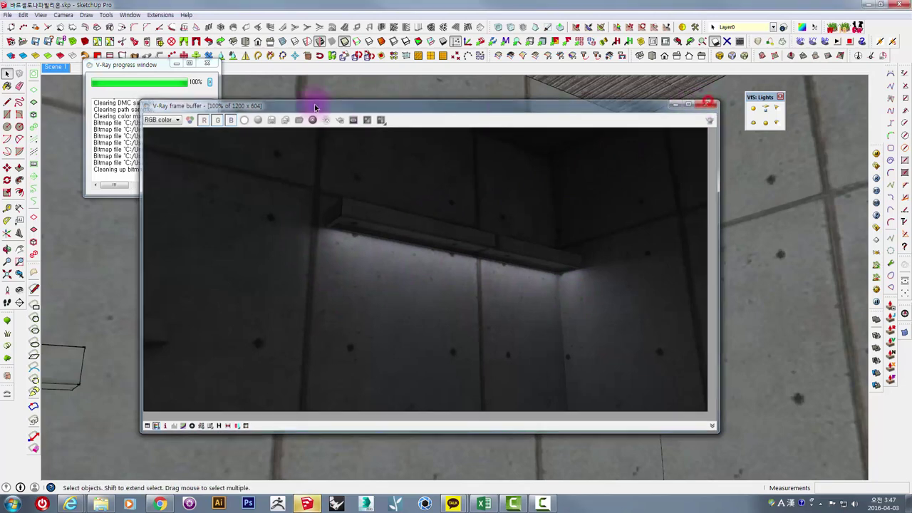
pyautogui.click(208, 62)
pyautogui.click(364, 236)
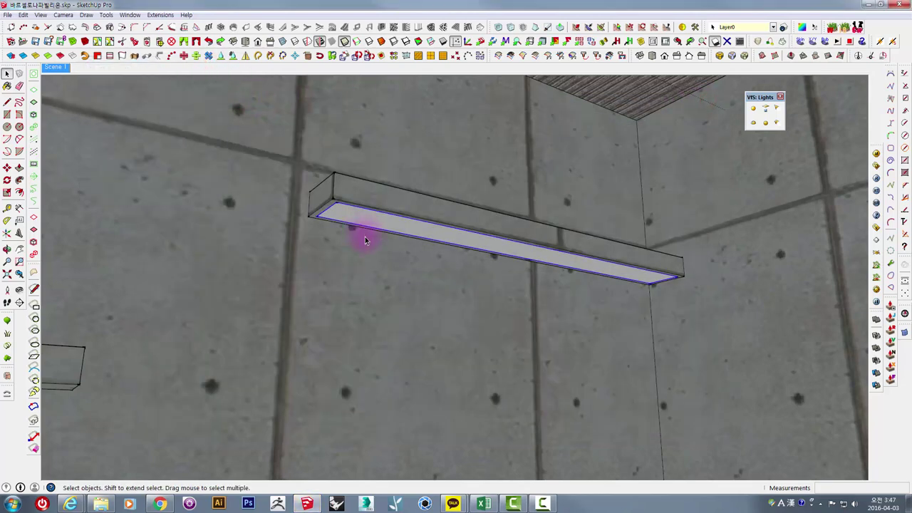
# - Set the shelf strip light's Subdivs to 8 in its V-Ray light editor and apply
pyautogui.moveTo(365, 240)
pyautogui.mouseDown(button='middle')
pyautogui.moveTo(484, 238)
pyautogui.moveTo(440, 220)
pyautogui.mouseUp(button='middle')
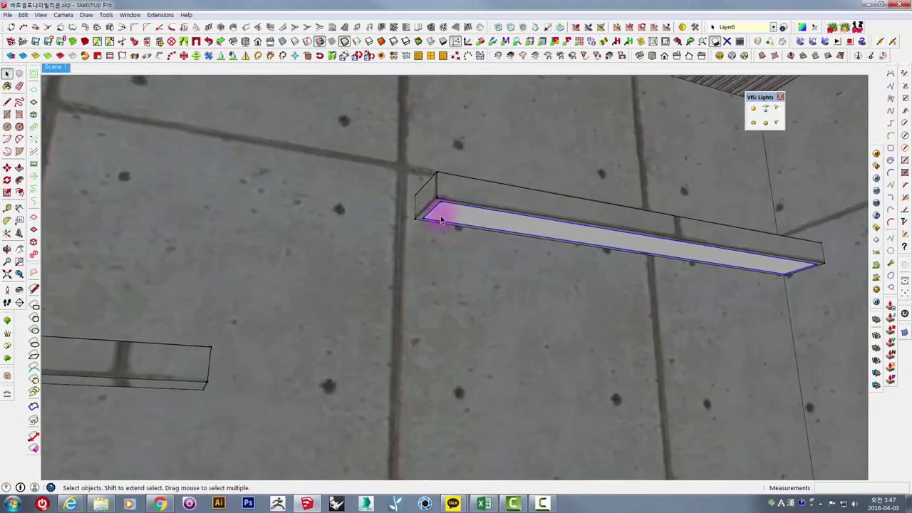
pyautogui.rightClick(440, 220)
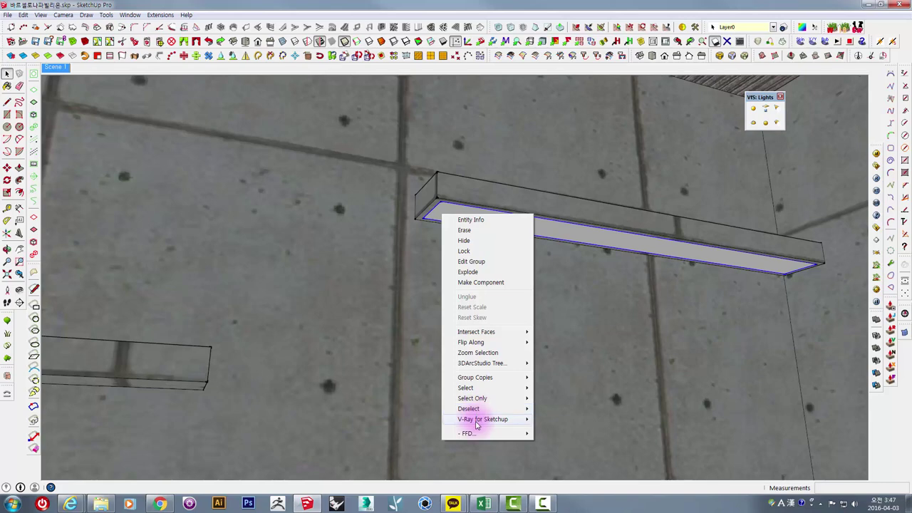
pyautogui.moveTo(482, 419)
pyautogui.click(425, 419)
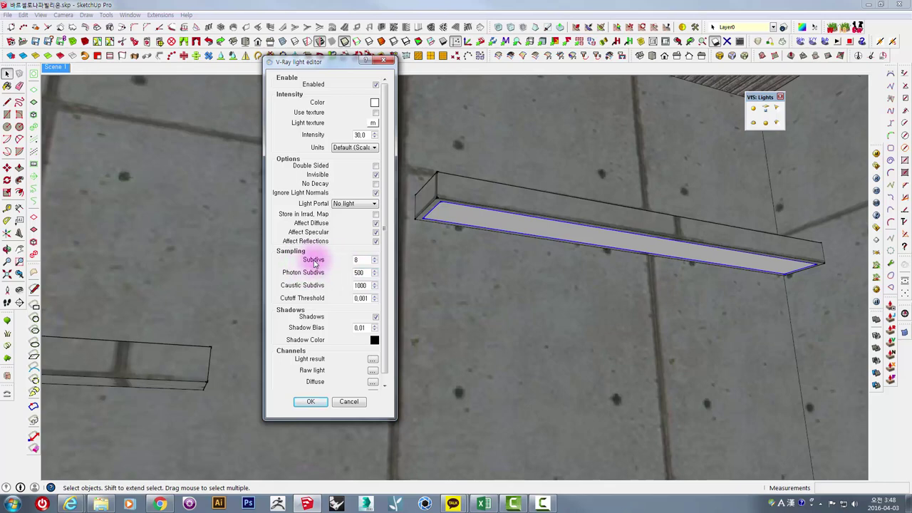
pyautogui.click(359, 260)
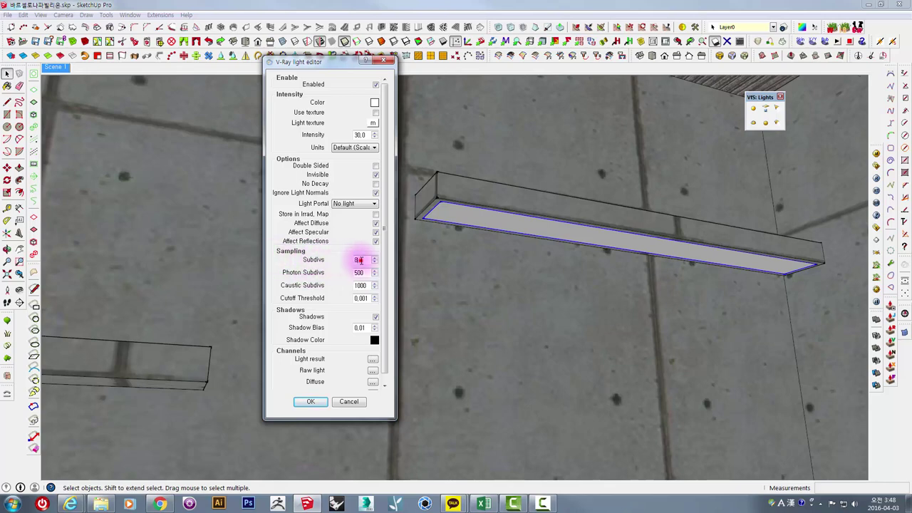
pyautogui.doubleClick(359, 260)
pyautogui.click(362, 260)
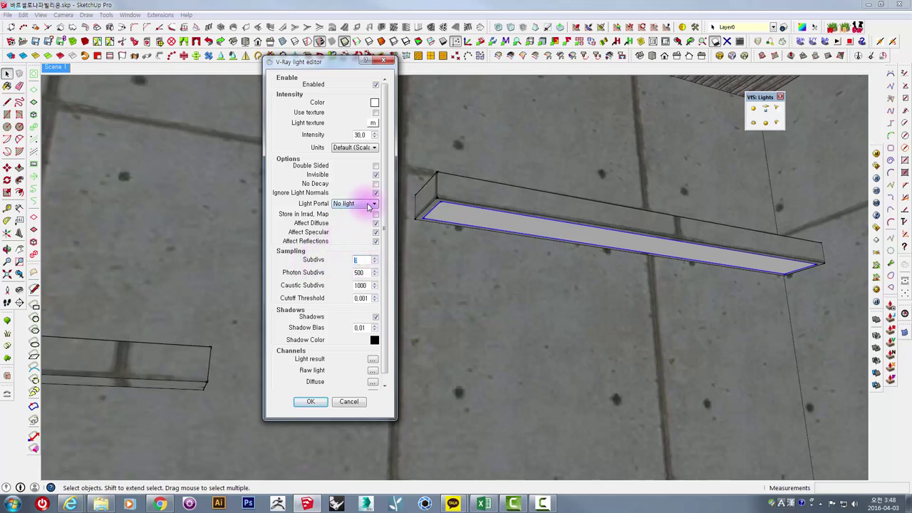
pyautogui.click(306, 401)
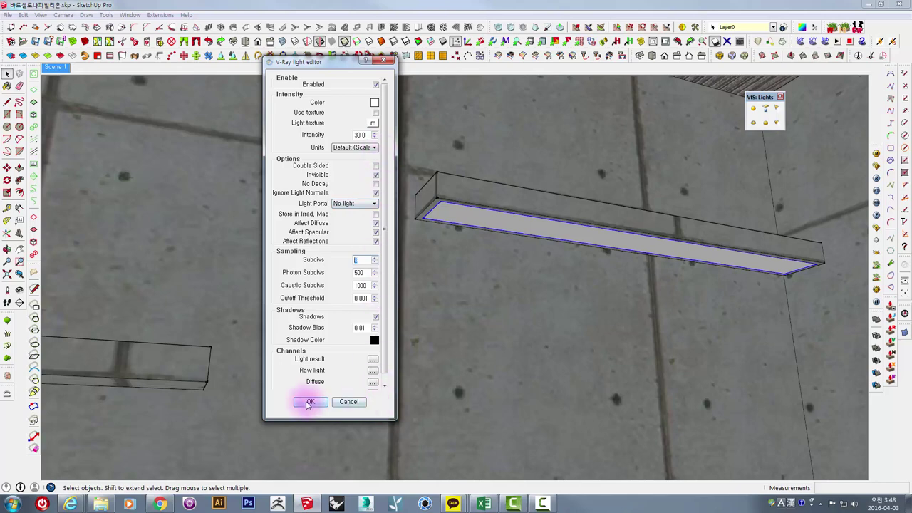
# - Zoom out, place a V-Ray sphere light near the ceiling, then a dome light in the left room
pyautogui.moveTo(675, 308); pyautogui.dragTo(658, 301, button='middle')
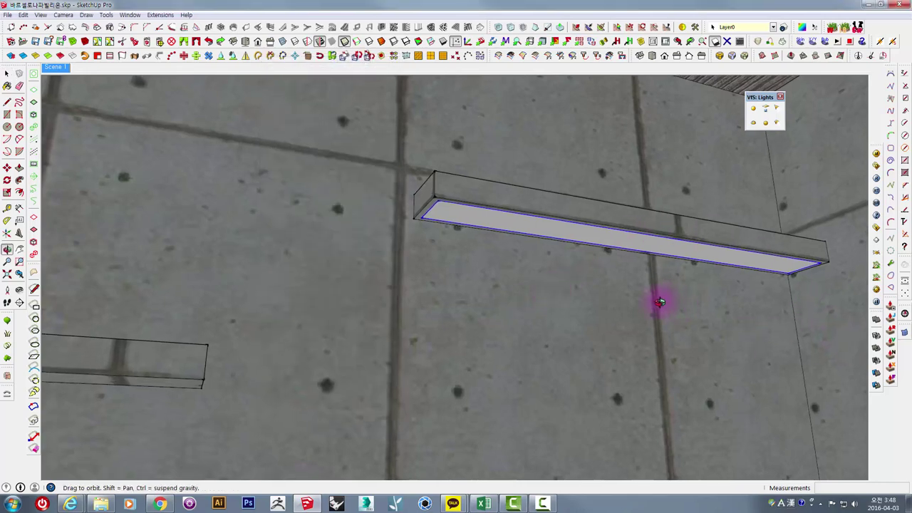
pyautogui.scroll(-1, 658, 301)
pyautogui.scroll(-5, 658, 301)
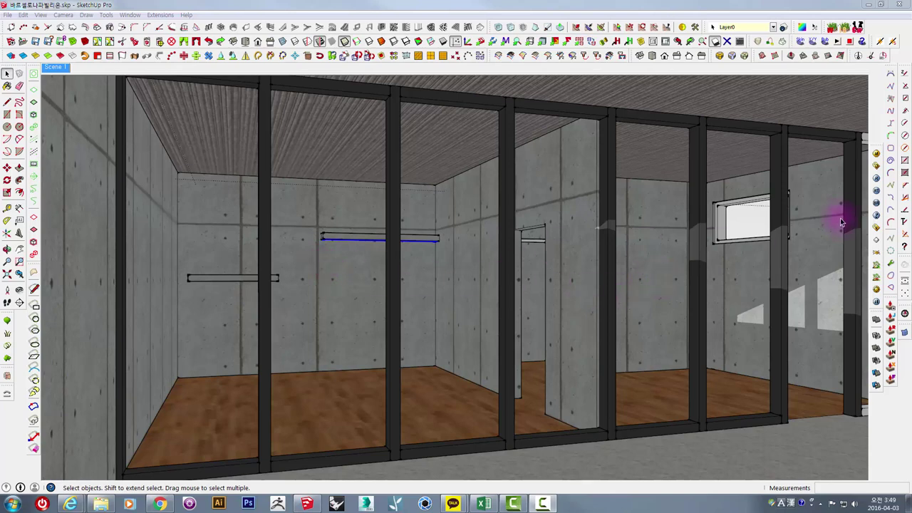
pyautogui.click(880, 124)
pyautogui.click(764, 124)
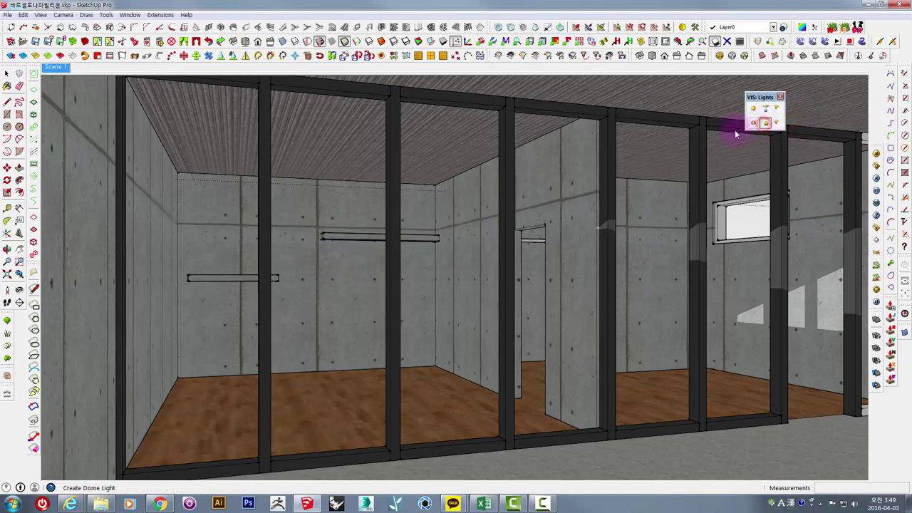
pyautogui.click(307, 188)
pyautogui.click(339, 189)
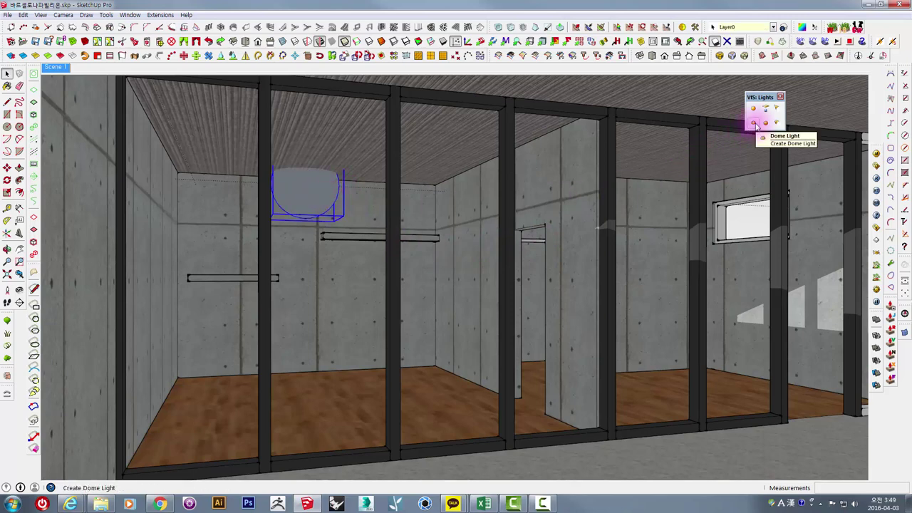
pyautogui.click(757, 125)
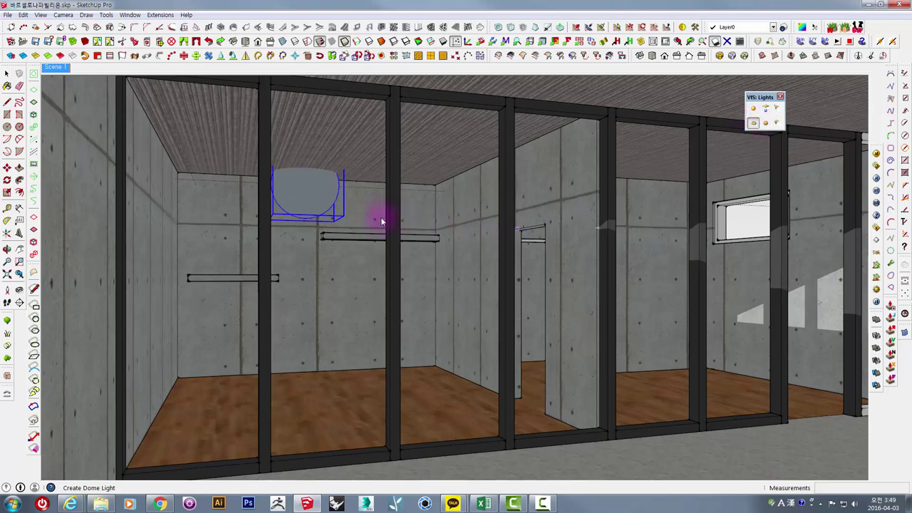
pyautogui.click(325, 207)
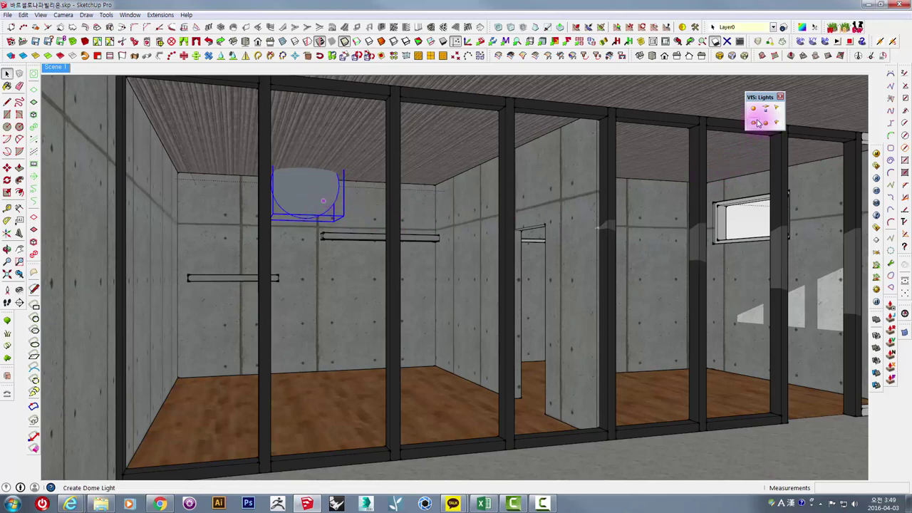